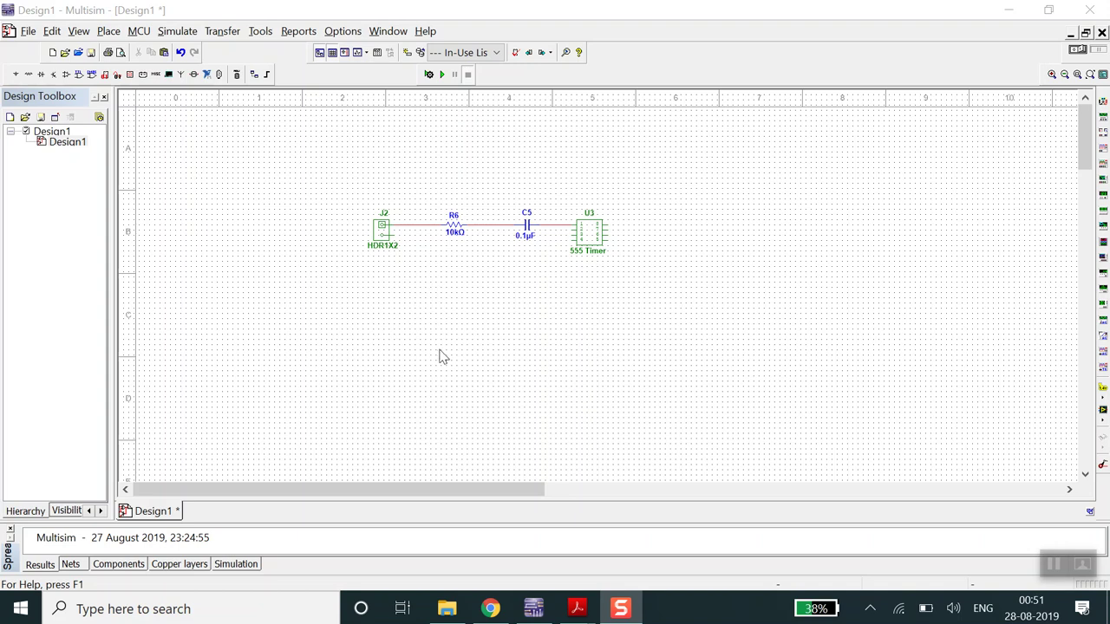
click(594, 240)
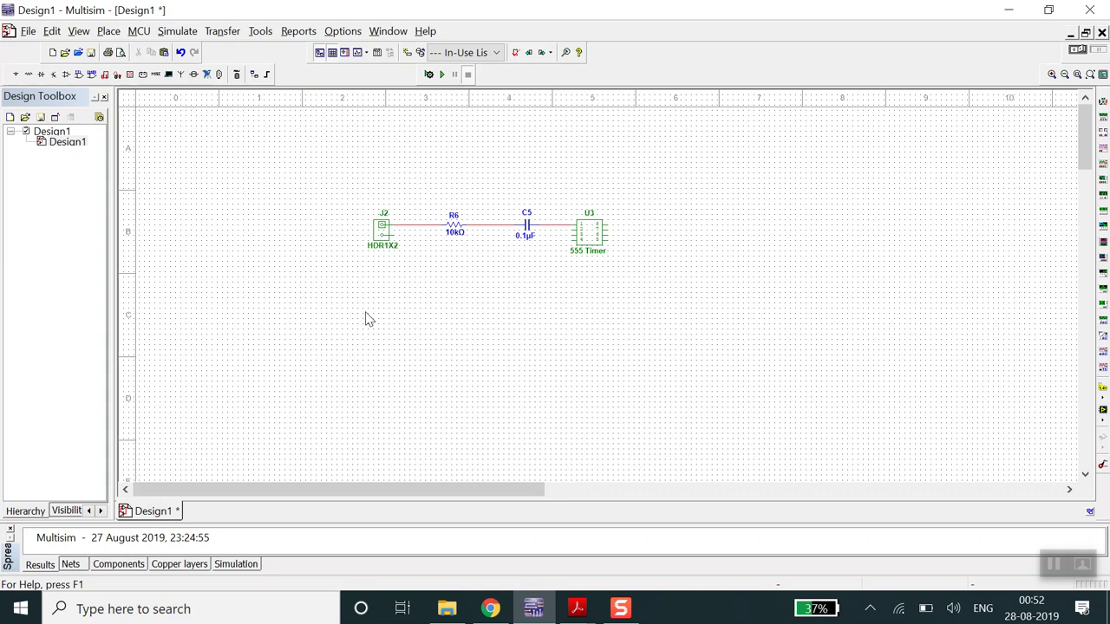
click(590, 230)
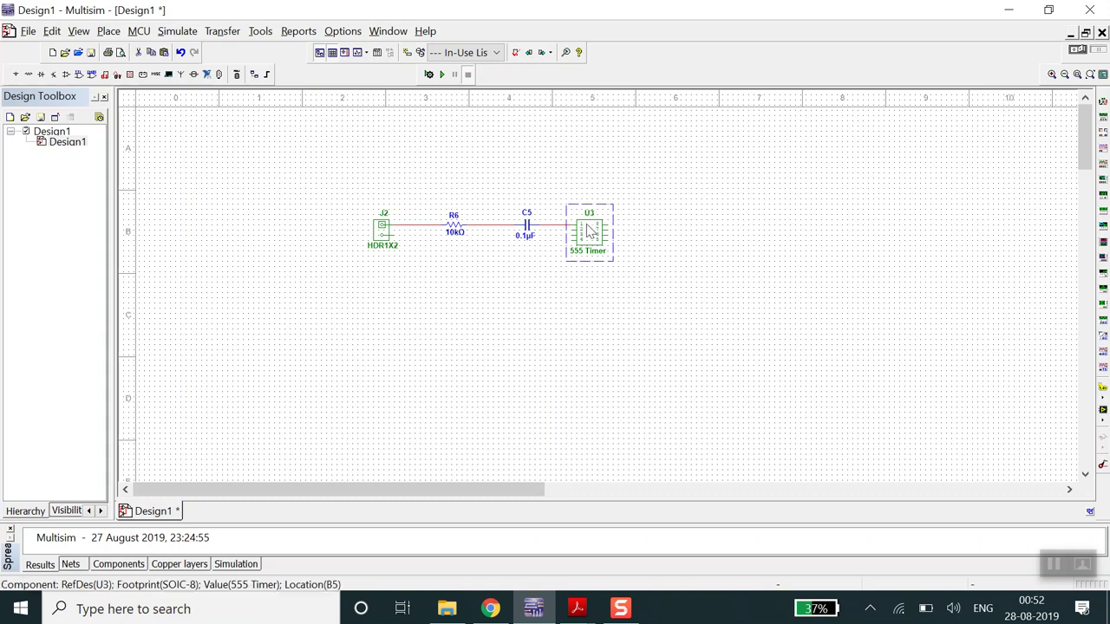
click(653, 270)
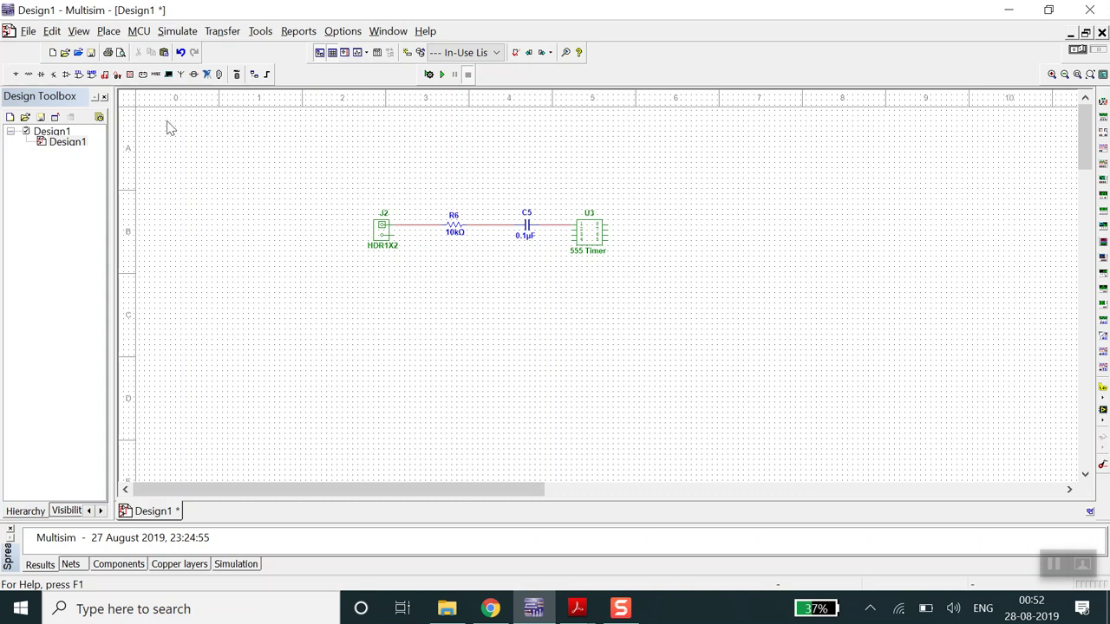
Step: Create a new subcircuit named "555 Timer" and place it above header J2
click(109, 32)
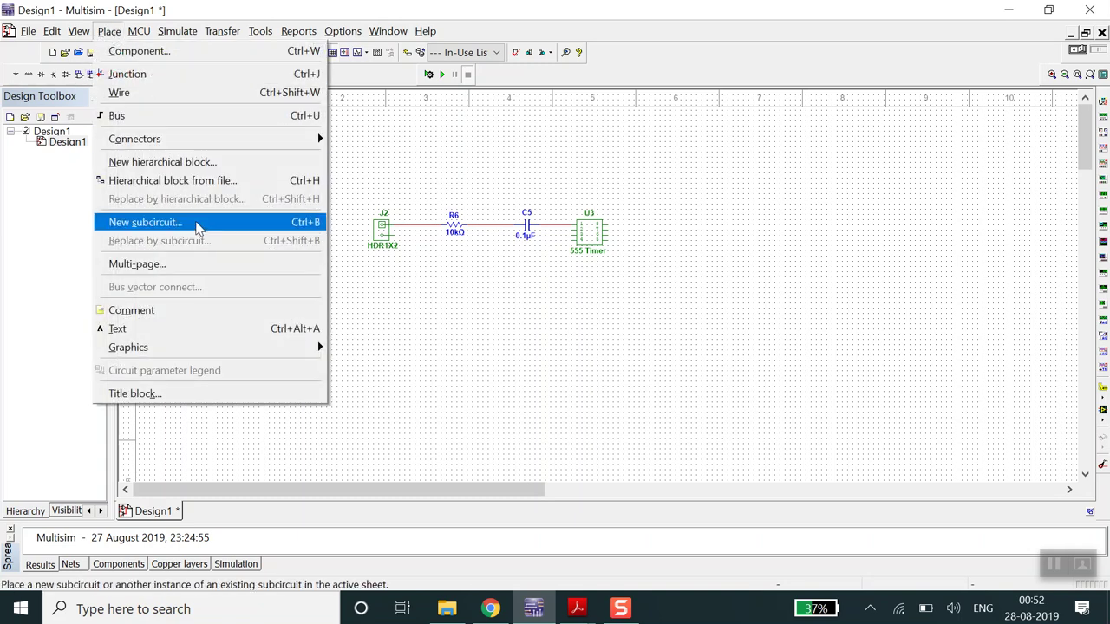
click(197, 227)
text(555)
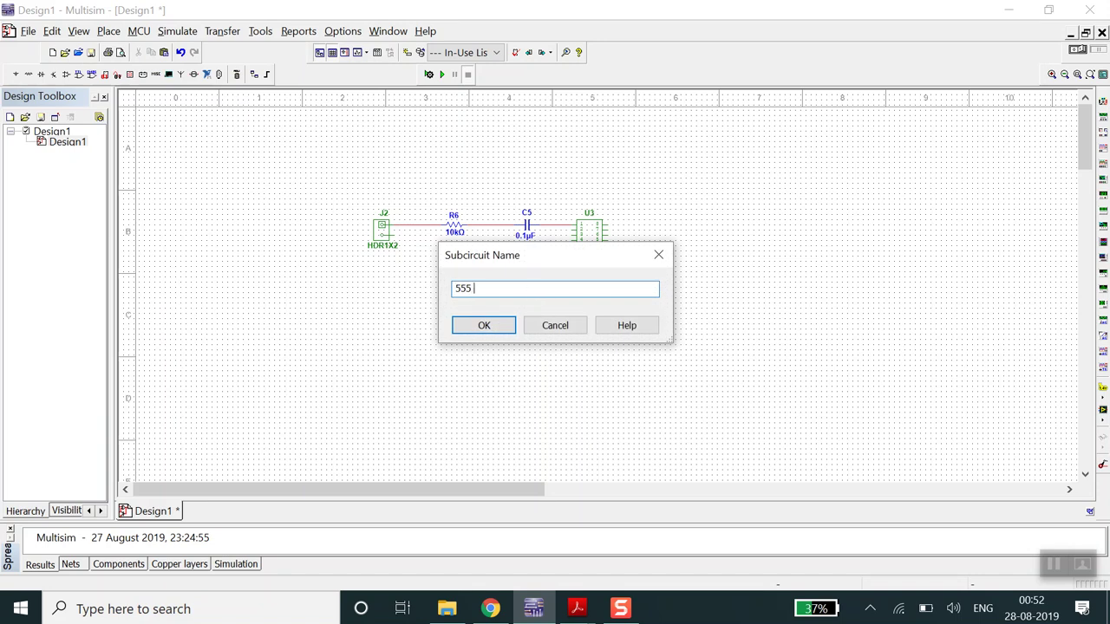
text( Timer)
click(467, 331)
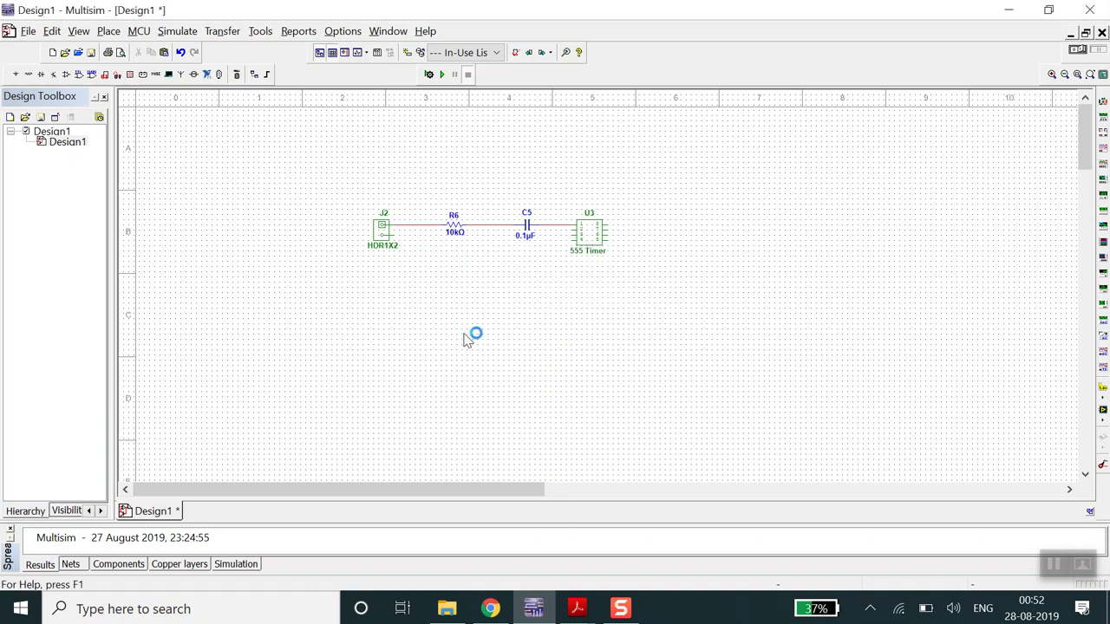
key(Escape)
click(348, 151)
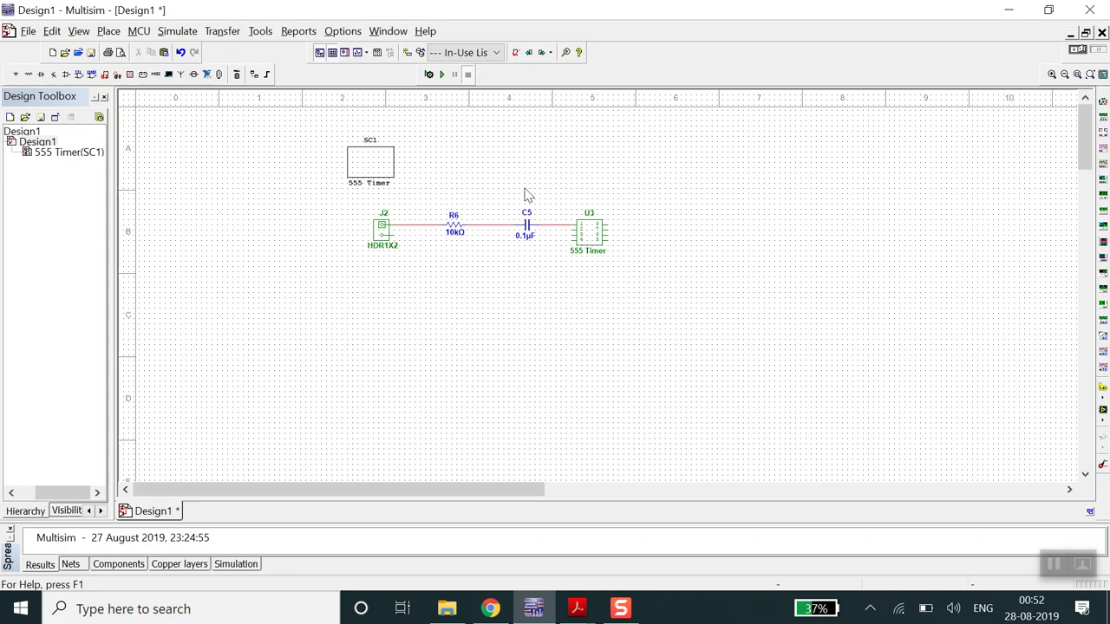
Step: Create a second subcircuit named "Power" and place it beside the 555 Timer block, above the resistor and capacitor
click(109, 33)
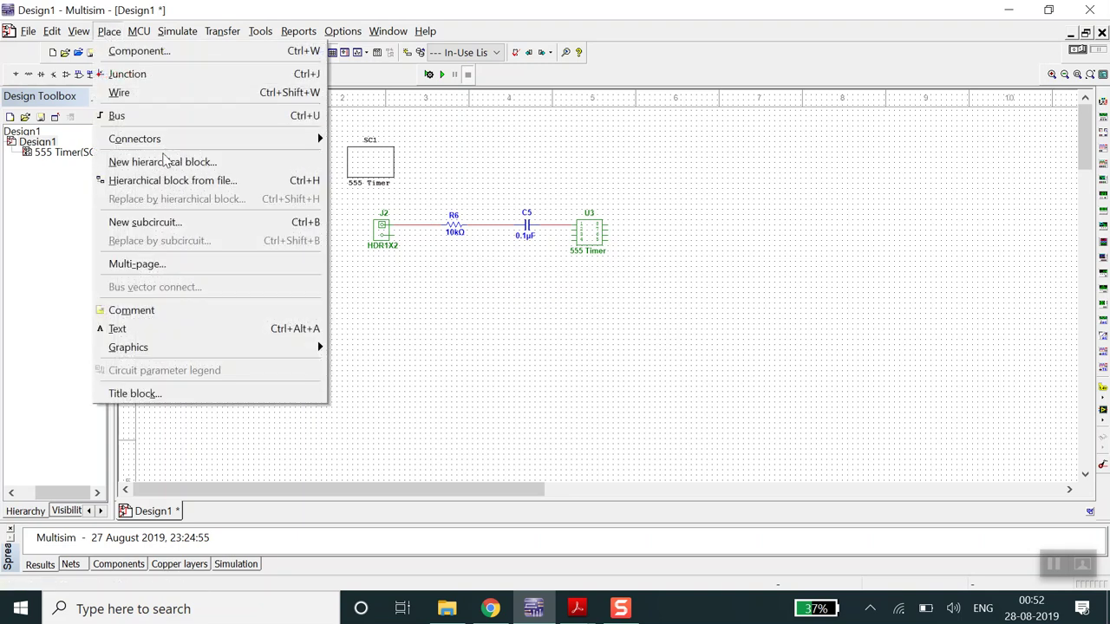
click(184, 232)
text(Power)
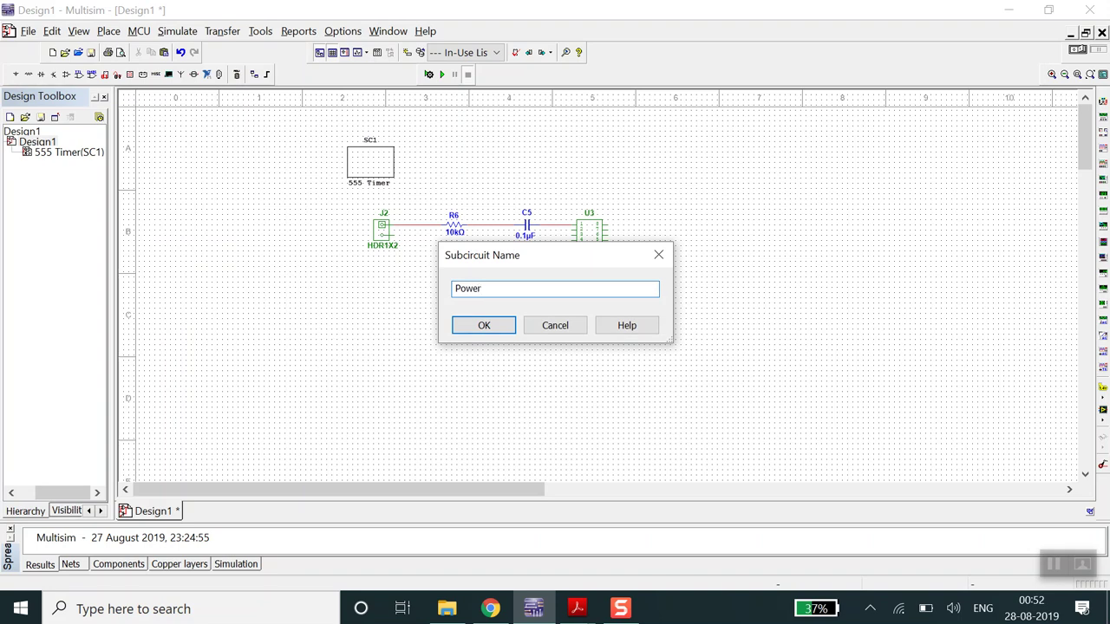
drag(548, 253, 810, 156)
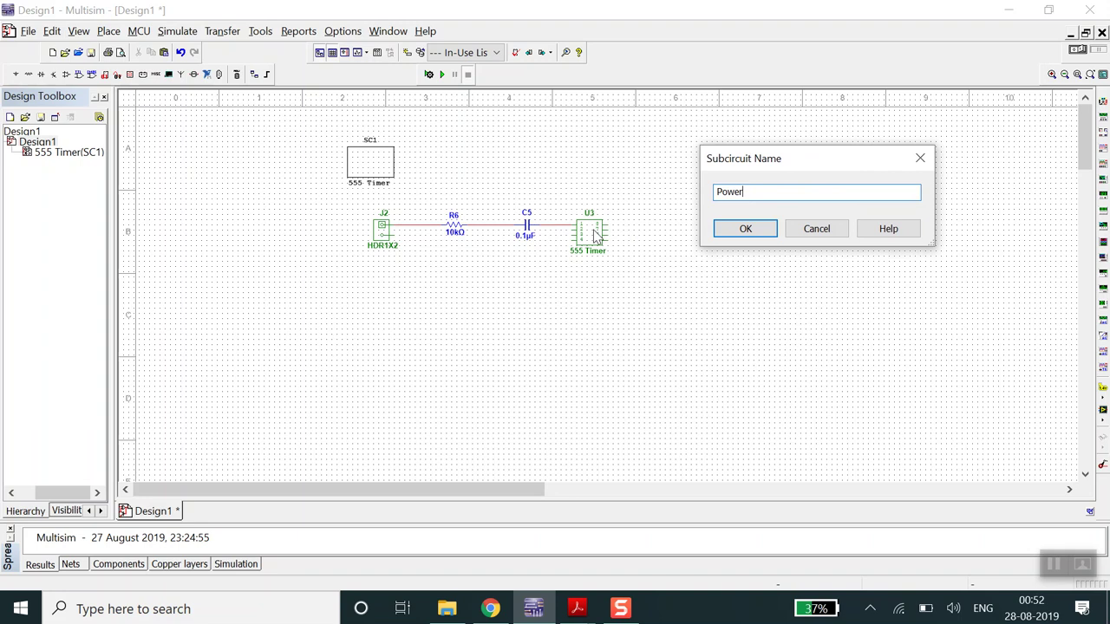
click(745, 229)
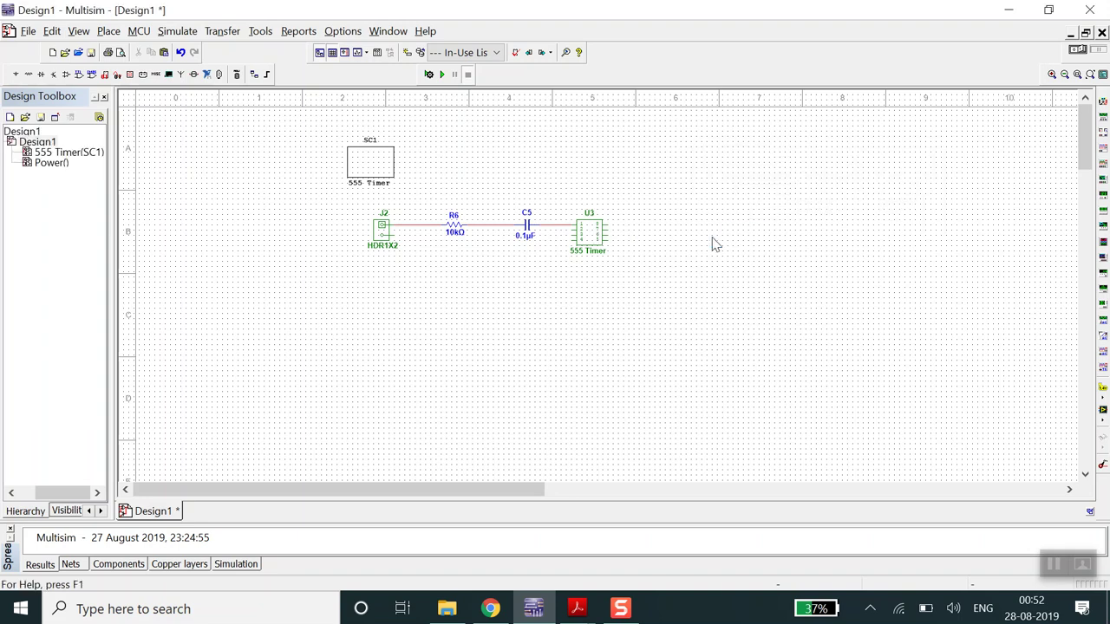
click(471, 155)
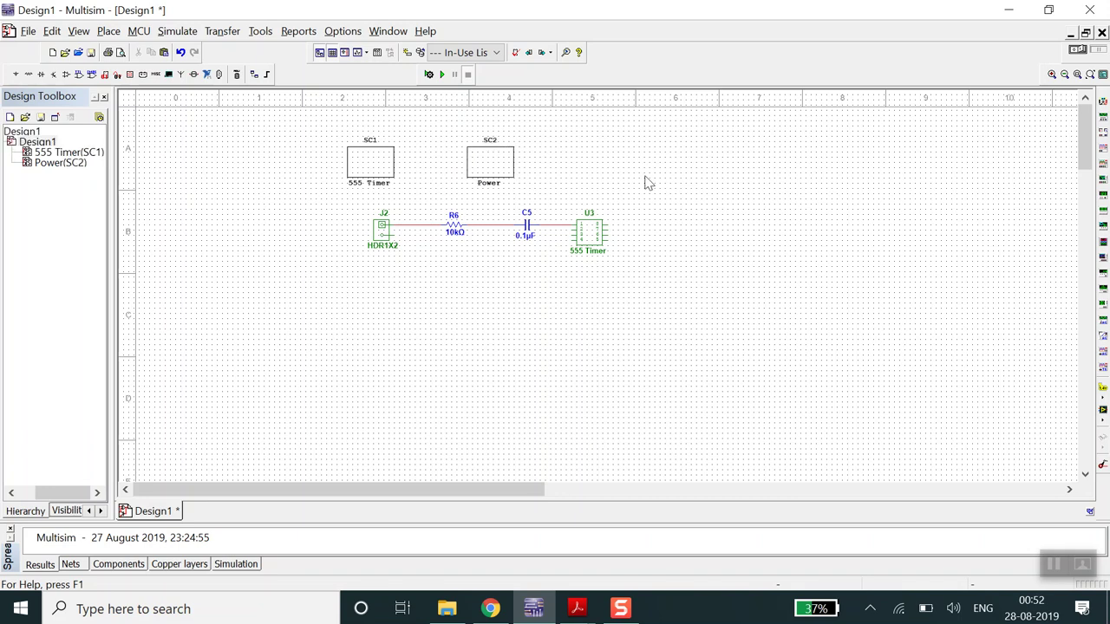
Step: Open the subsheet of the 555 Timer subcircuit and return to the Design1 sheet
double_click(373, 161)
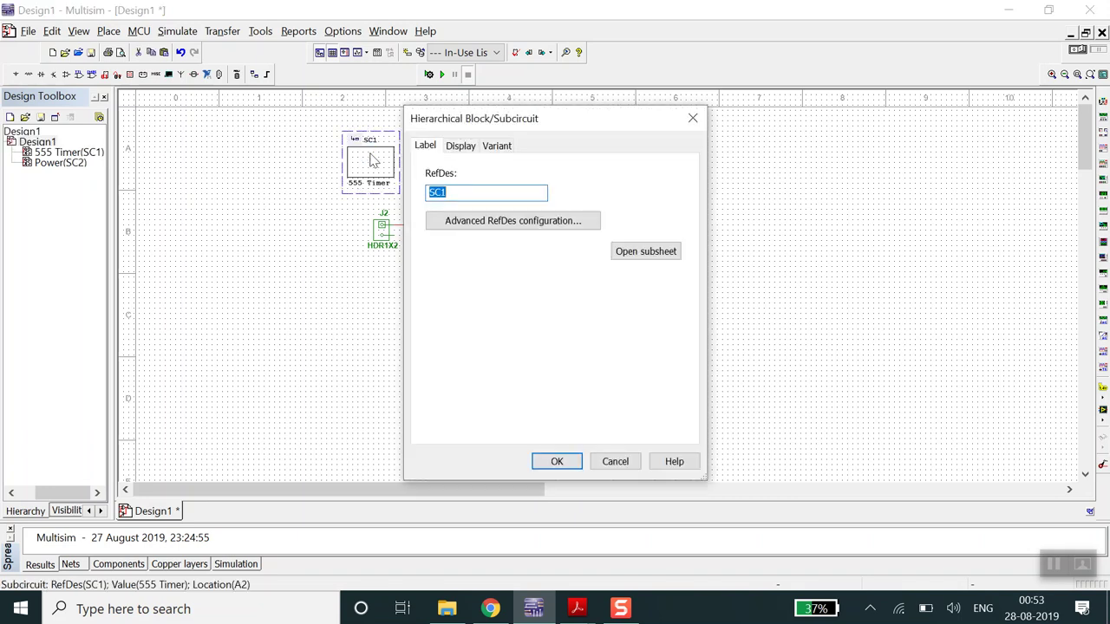
click(639, 254)
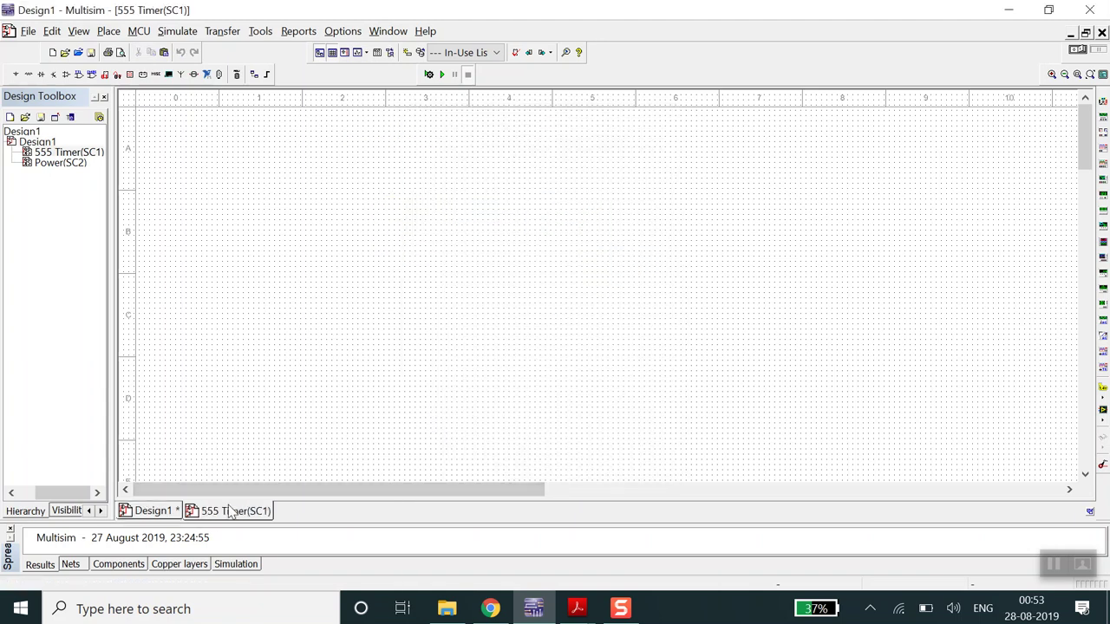
mouse_move(224, 513)
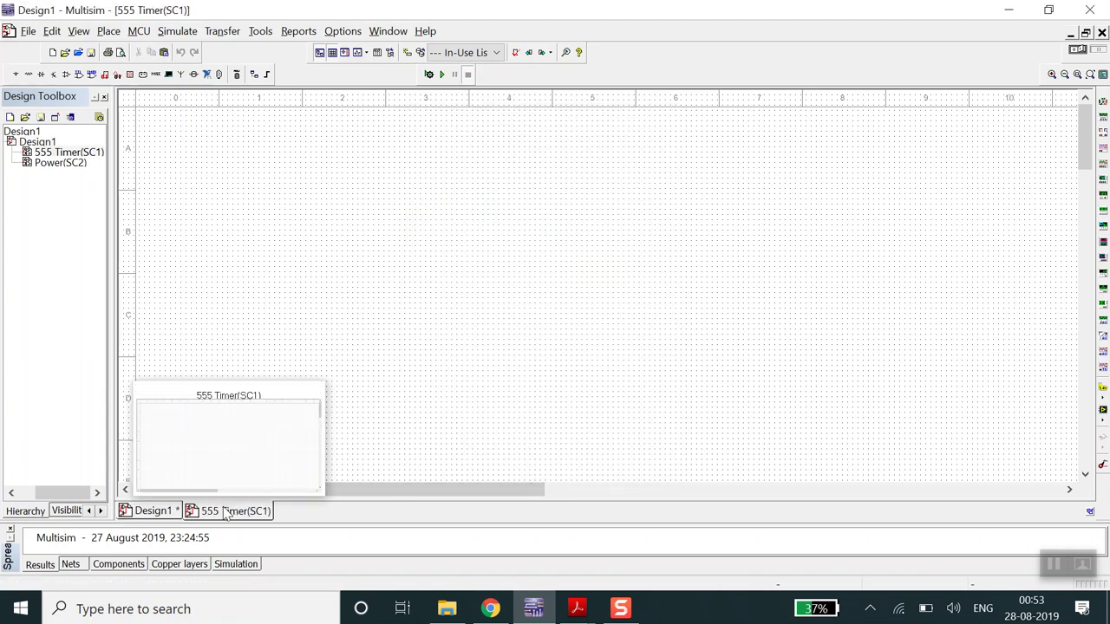
click(147, 512)
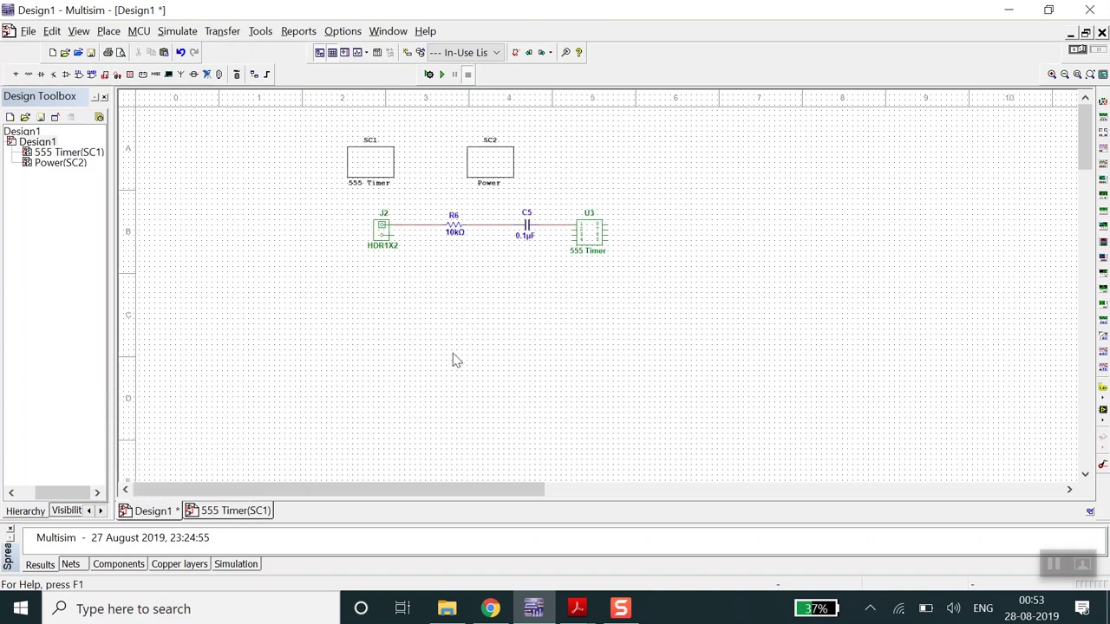
Step: Open the subsheet of the Power subcircuit and return to the Design1 sheet
double_click(488, 179)
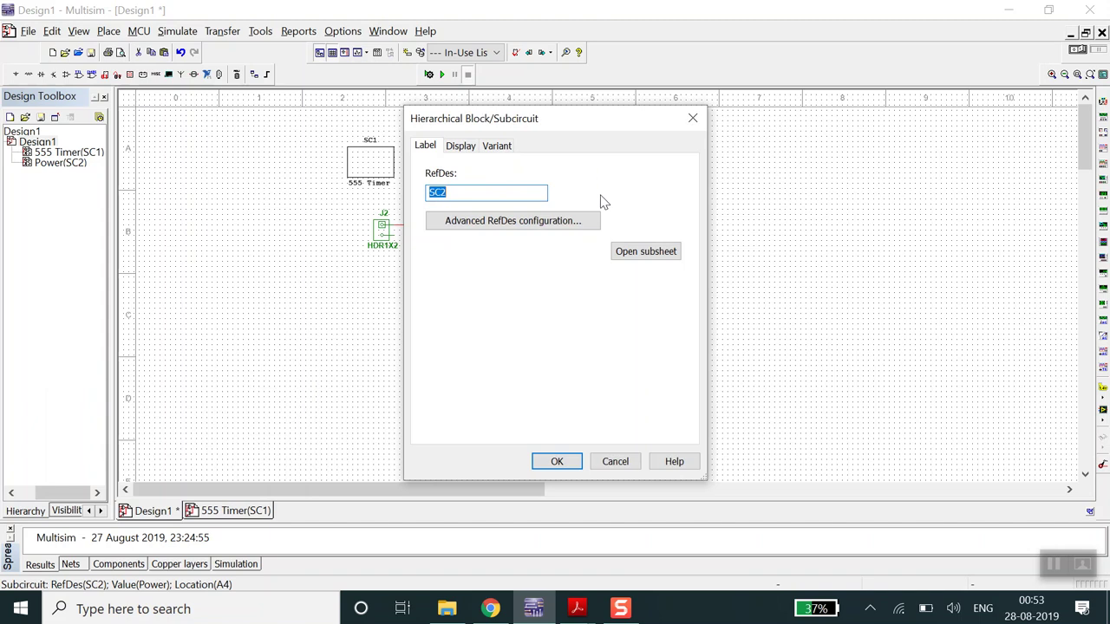
click(648, 253)
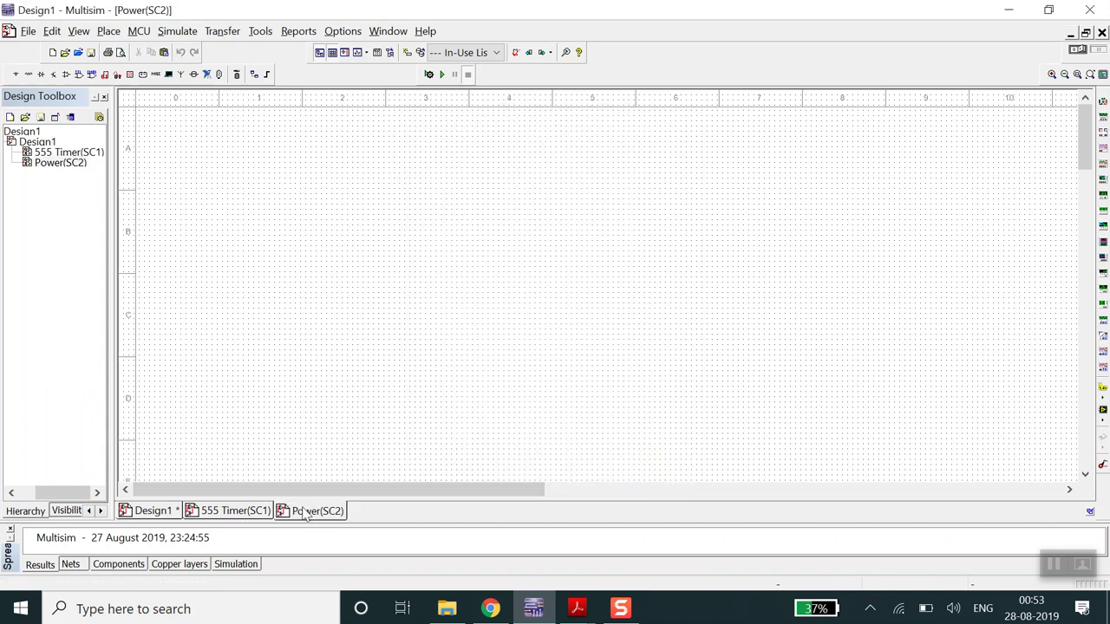
mouse_move(305, 515)
click(139, 509)
click(319, 240)
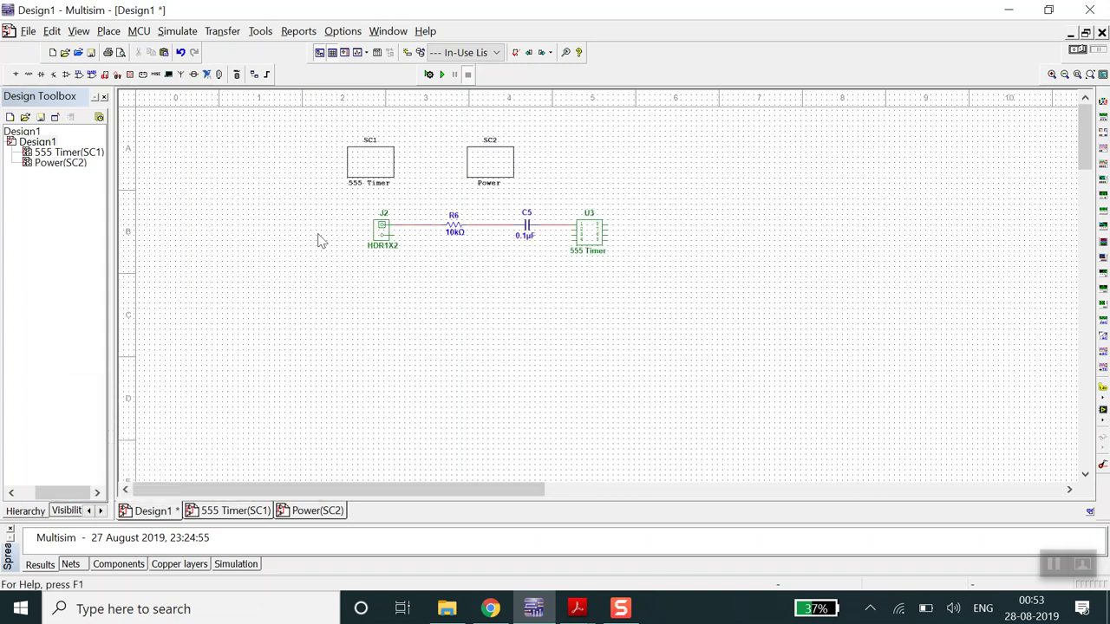
Step: Move the wired J2, R6, C5 and U3 components from Design1 onto the 555 Timer subsheet
drag(347, 208, 789, 284)
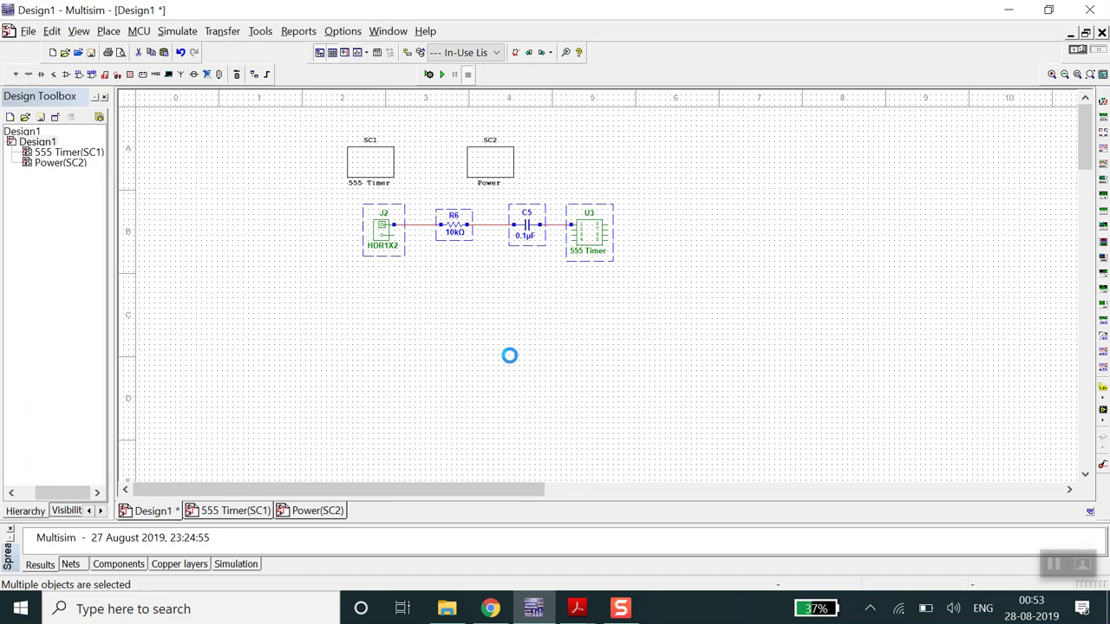
key(ctrl+x)
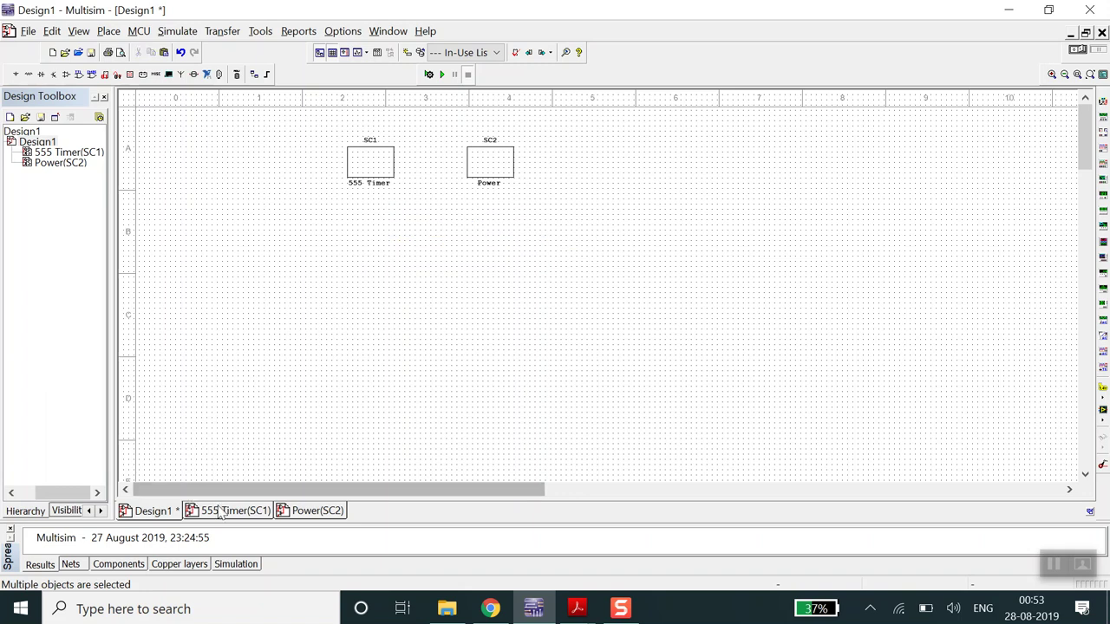
click(222, 512)
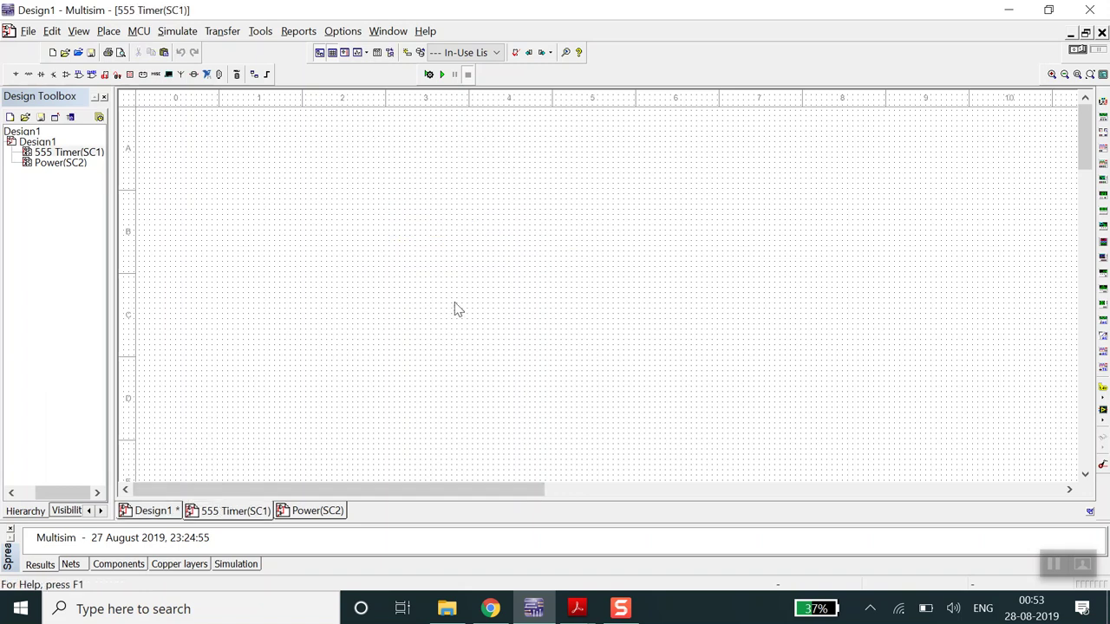
key(ctrl+v)
click(385, 239)
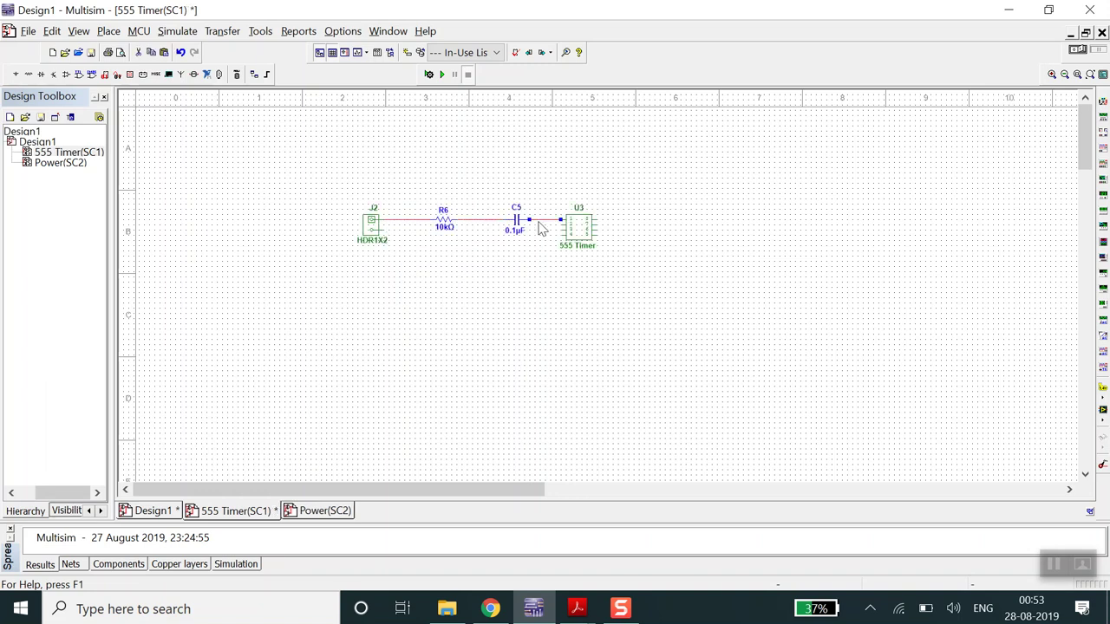
Step: Delete the three wires connecting J2, R6, C5 and U3 on the 555 Timer subsheet
click(539, 227)
key(Delete)
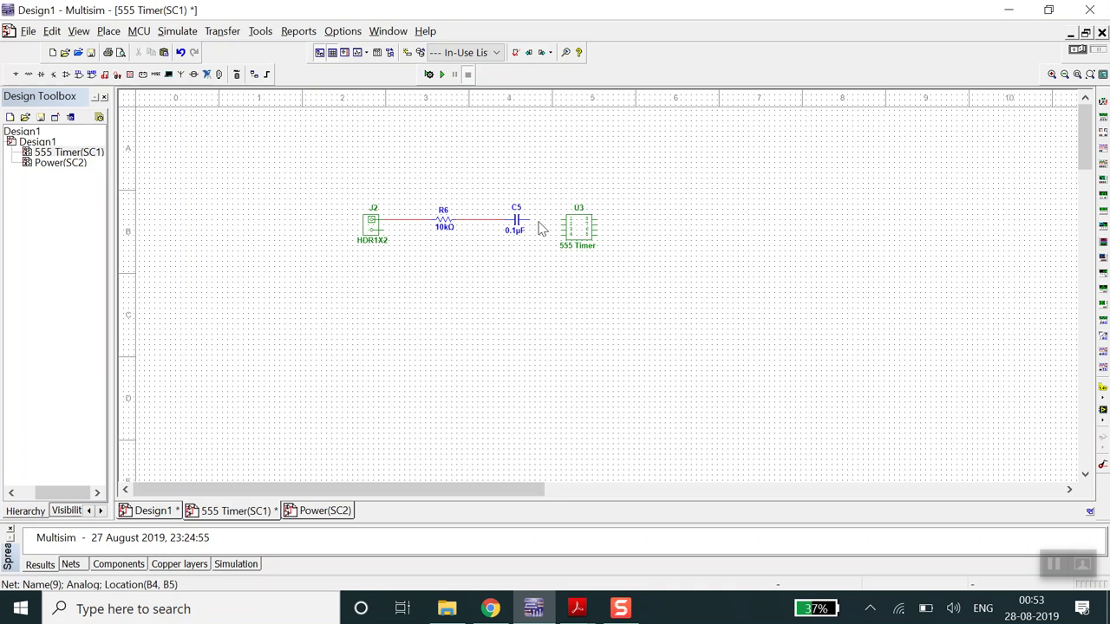
click(479, 221)
key(Delete)
click(398, 220)
key(Delete)
Step: Examine the typical application schematic for the LM555 in lm555.pdf in Adobe Acrobat Reader, then return to Multisim
click(588, 607)
click(689, 530)
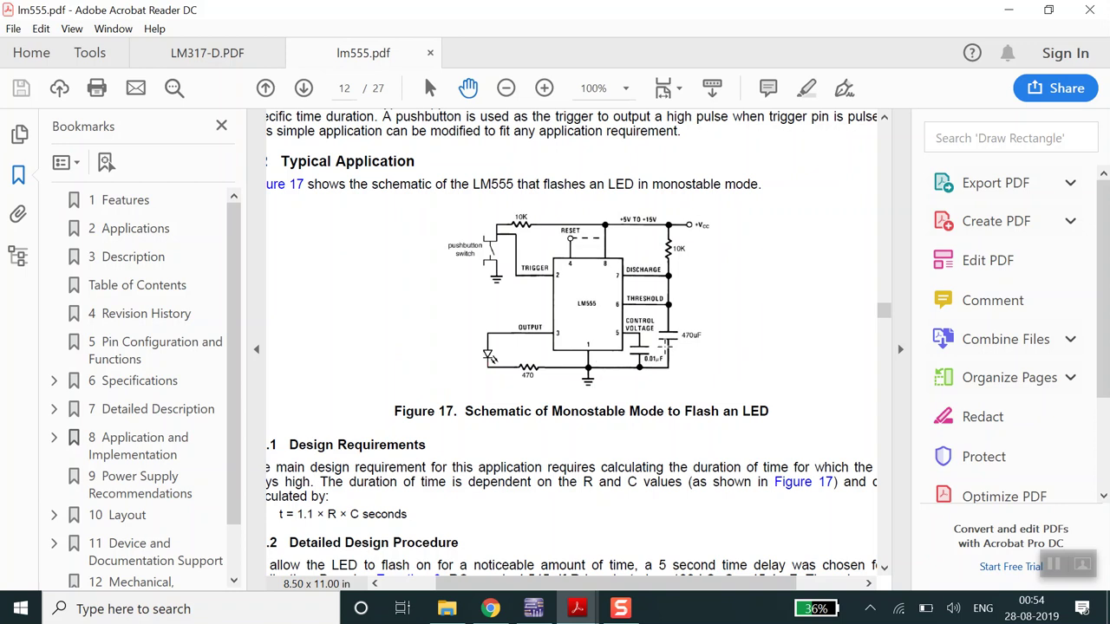
click(469, 508)
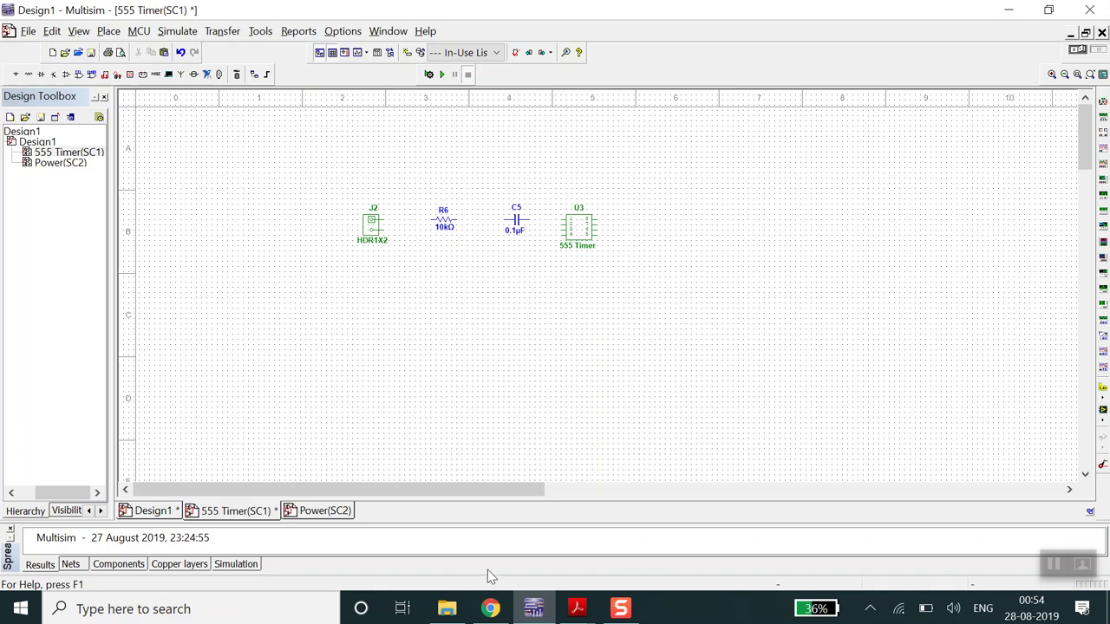
mouse_move(576, 608)
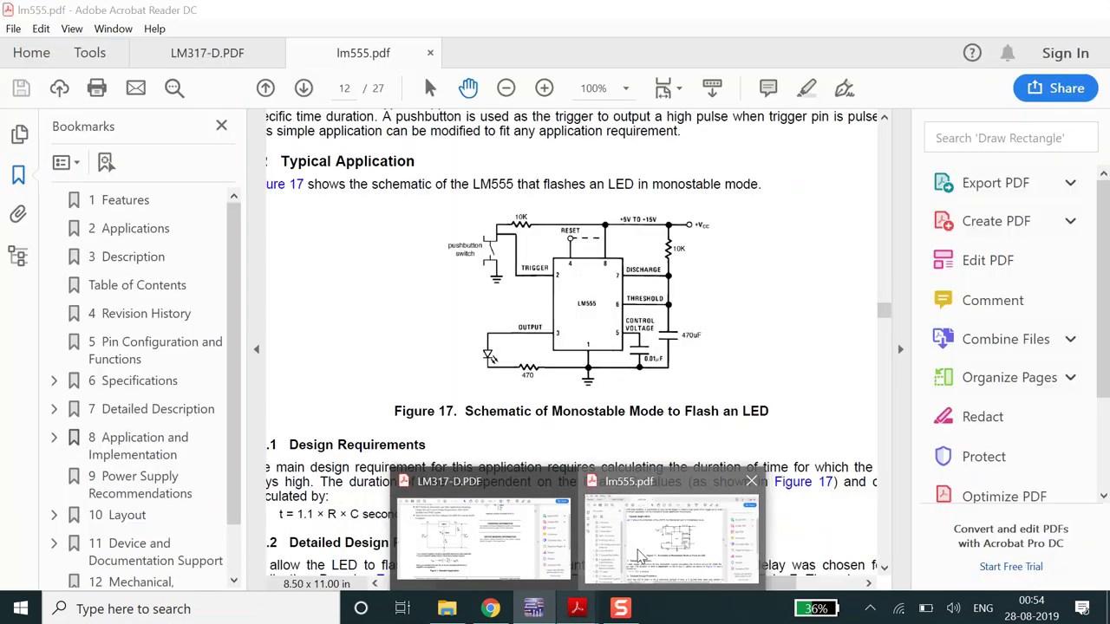
click(639, 555)
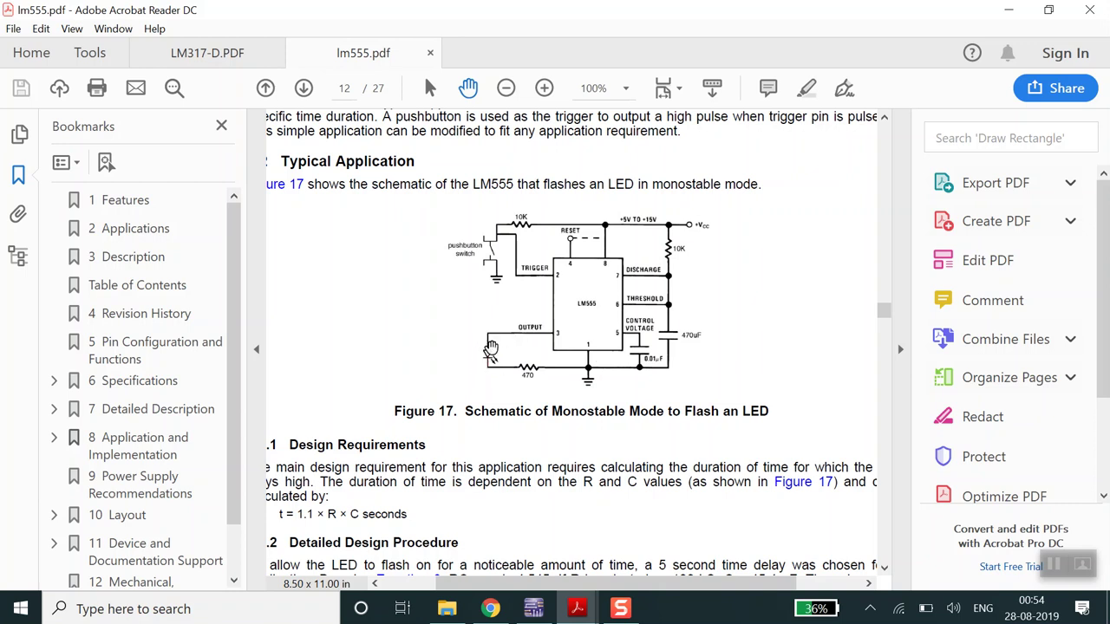
click(536, 609)
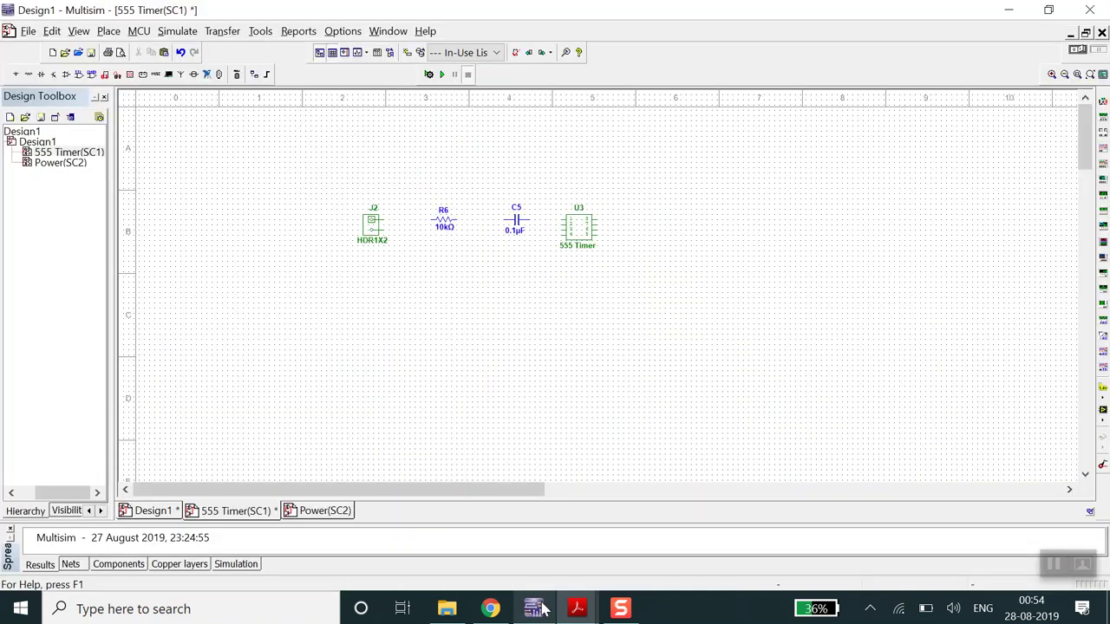
Step: Place an LED_red from the LED family of the Master Database's Diodes group below R6
click(108, 32)
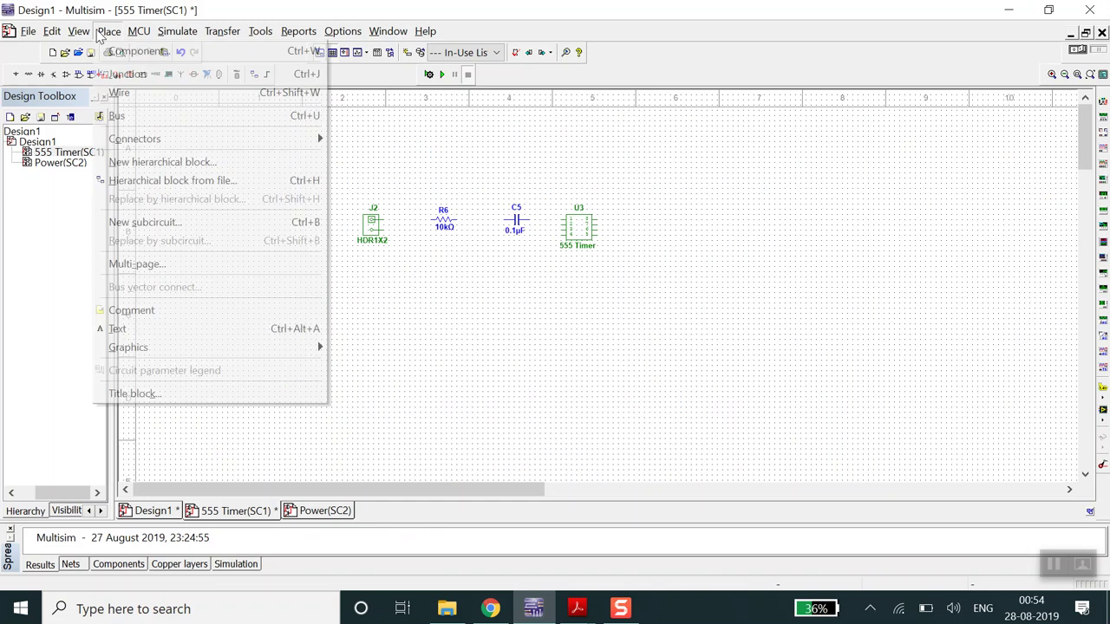
click(143, 50)
click(338, 66)
click(319, 78)
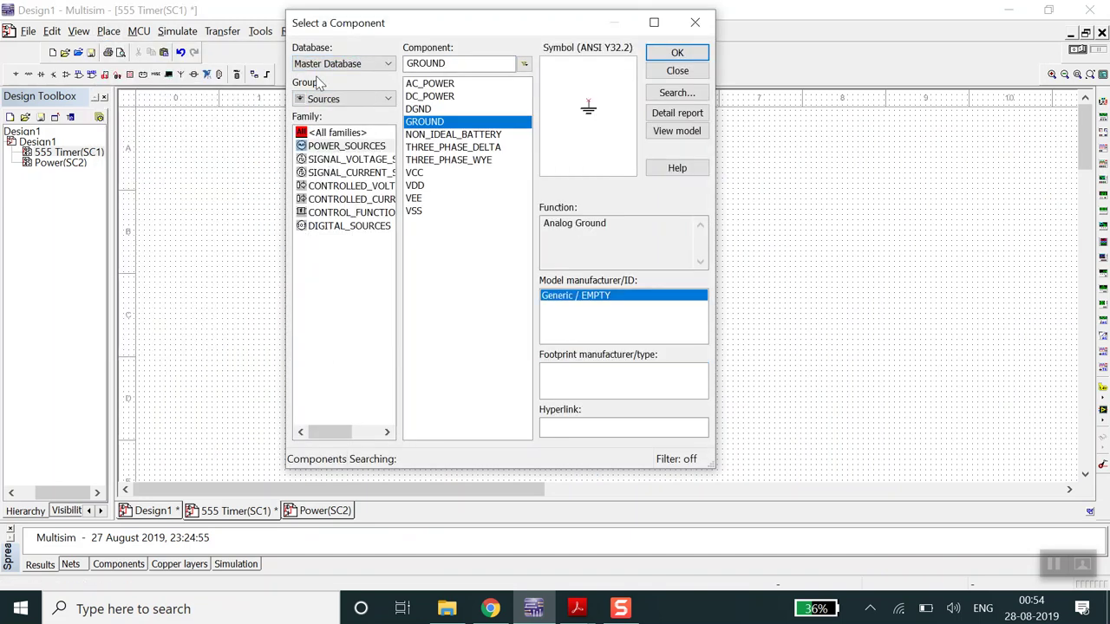
click(342, 64)
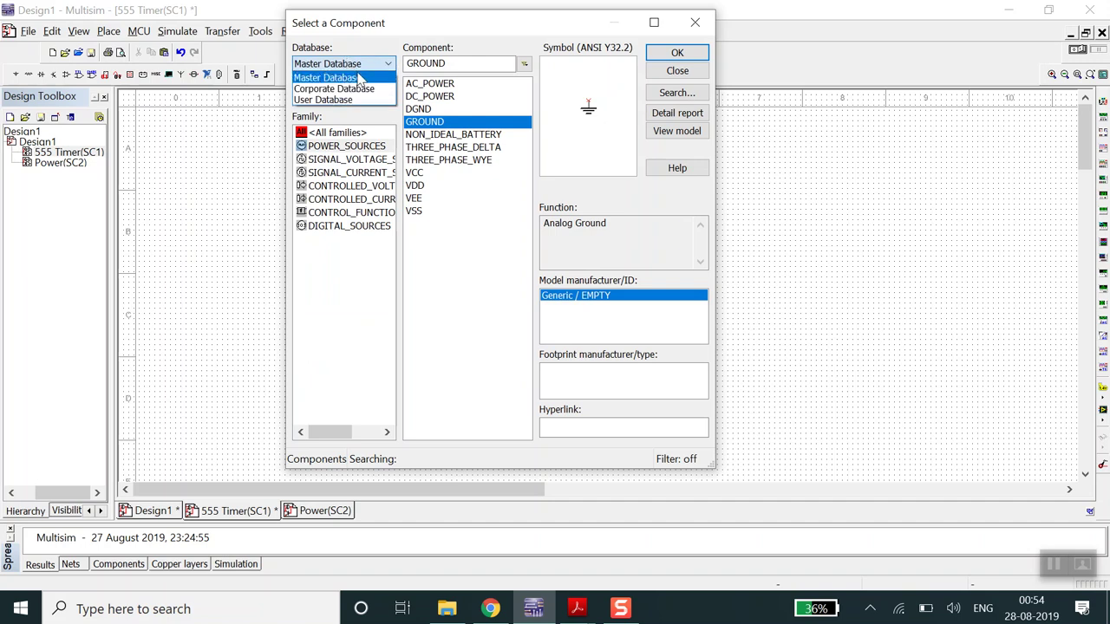
click(339, 78)
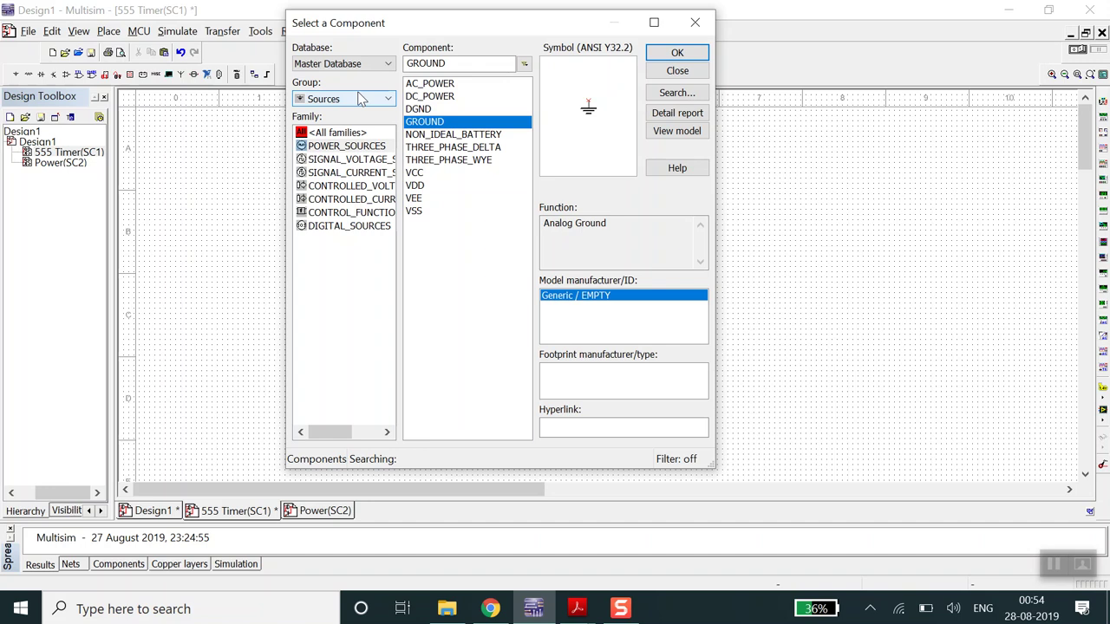
click(360, 98)
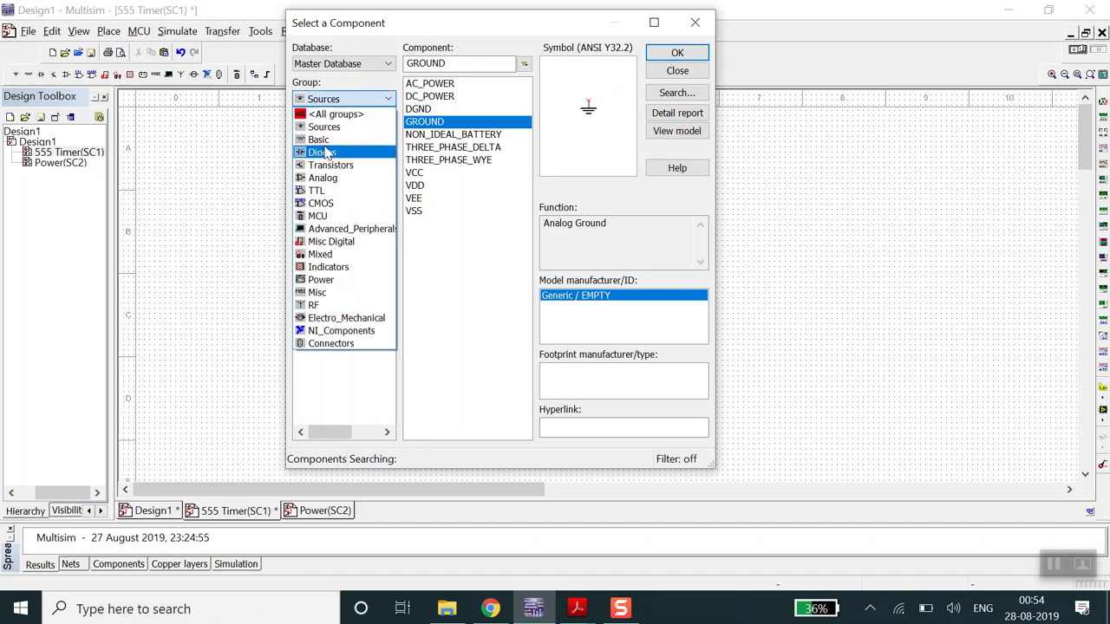
click(323, 151)
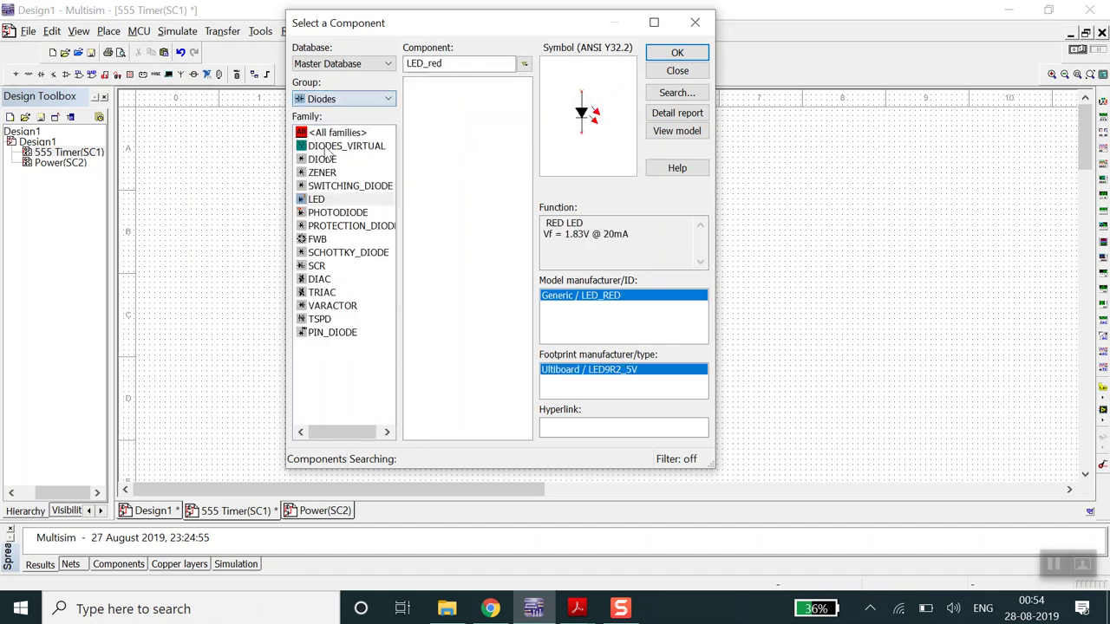
click(316, 202)
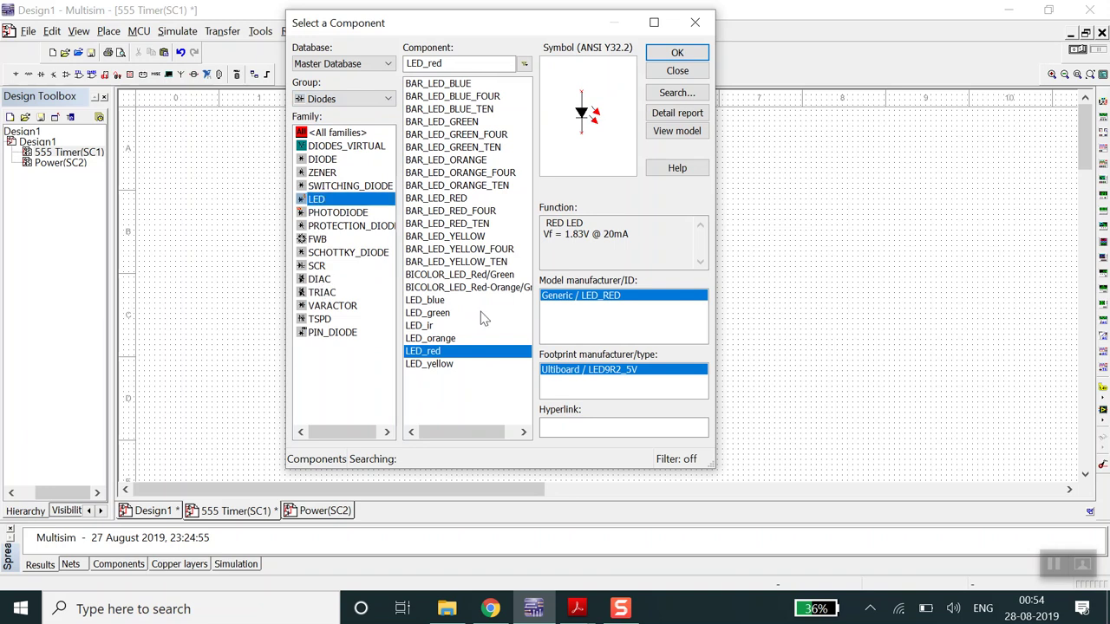
click(678, 53)
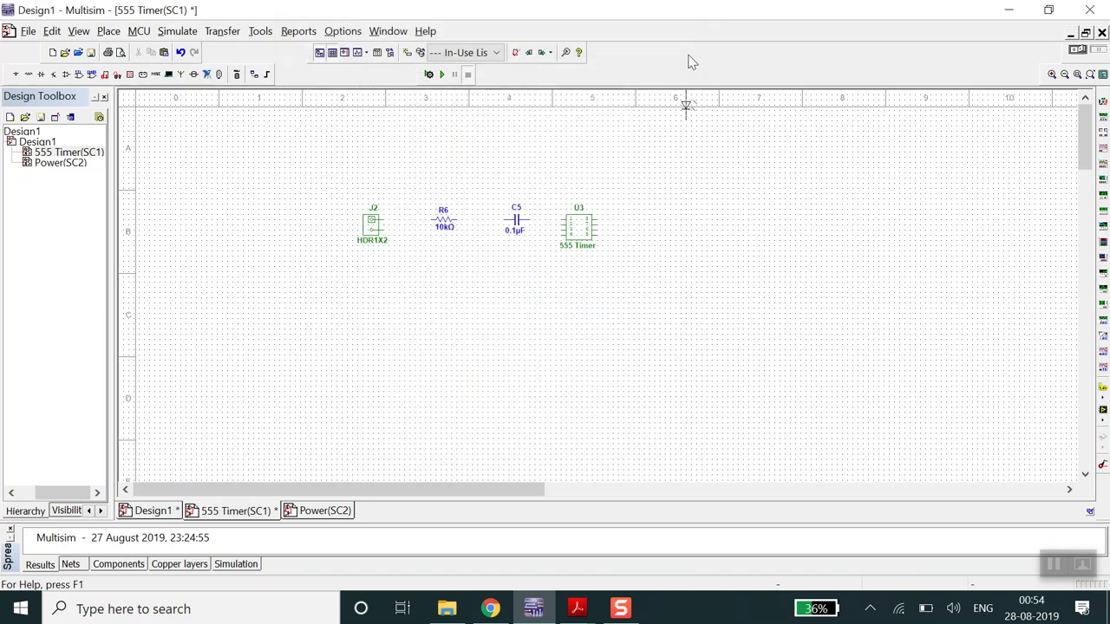
click(424, 295)
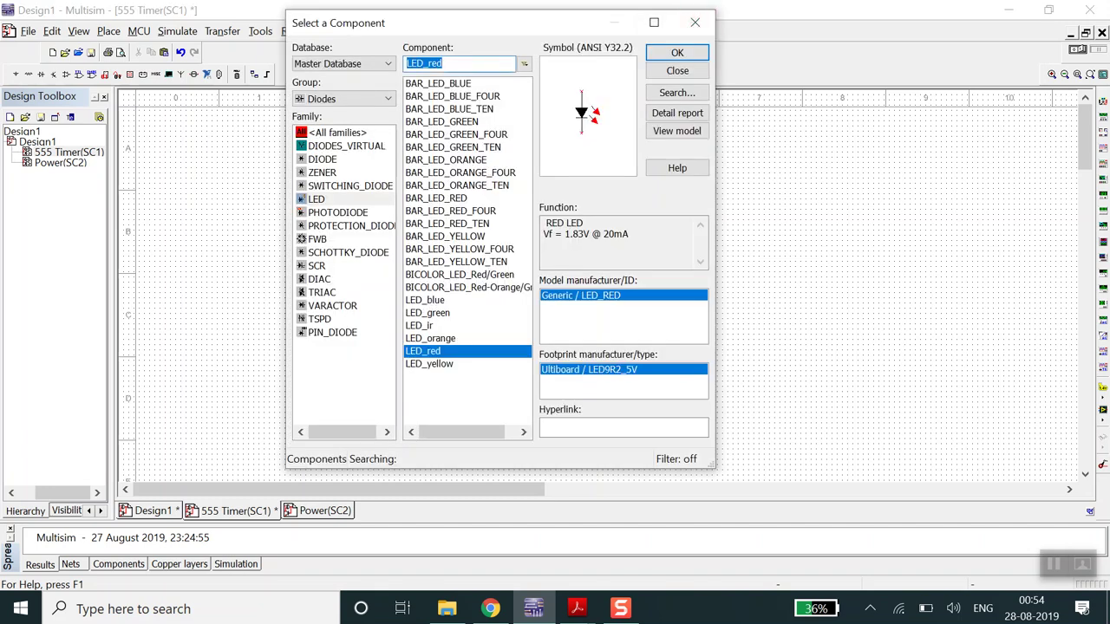
Step: Place a DIPSW1 switch from the SWITCH family of the Basic group below C5 and end component placement
click(361, 102)
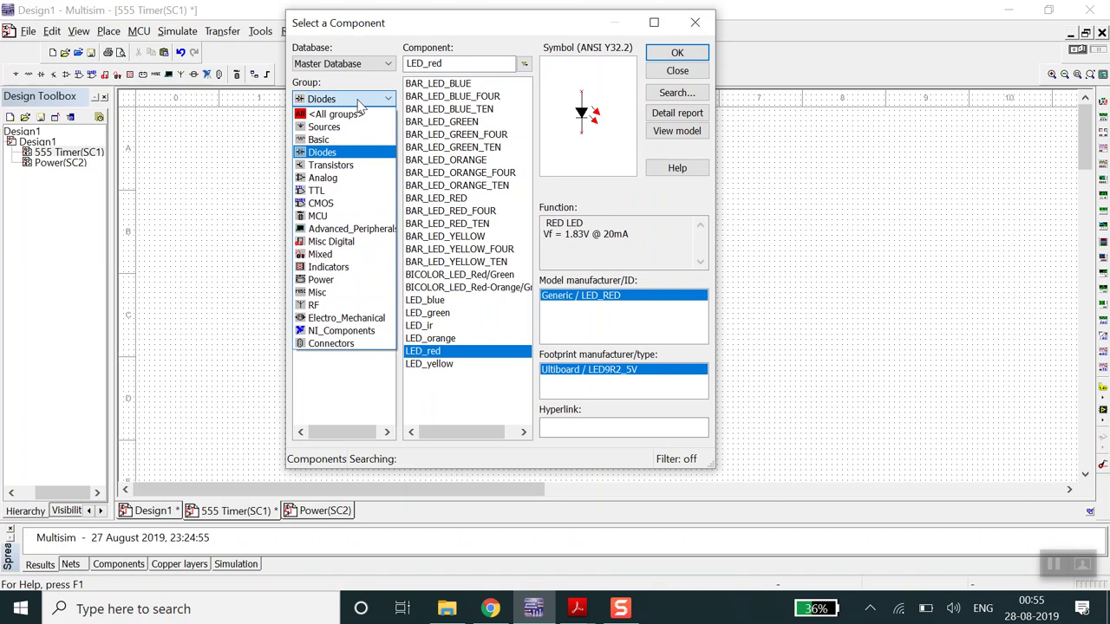
click(325, 140)
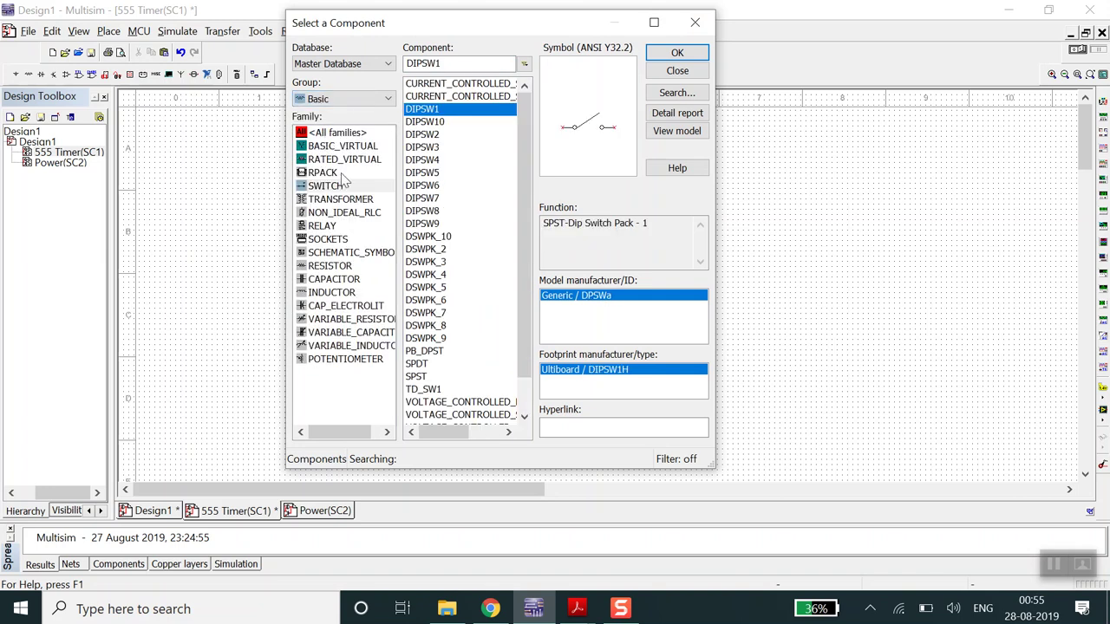
click(325, 186)
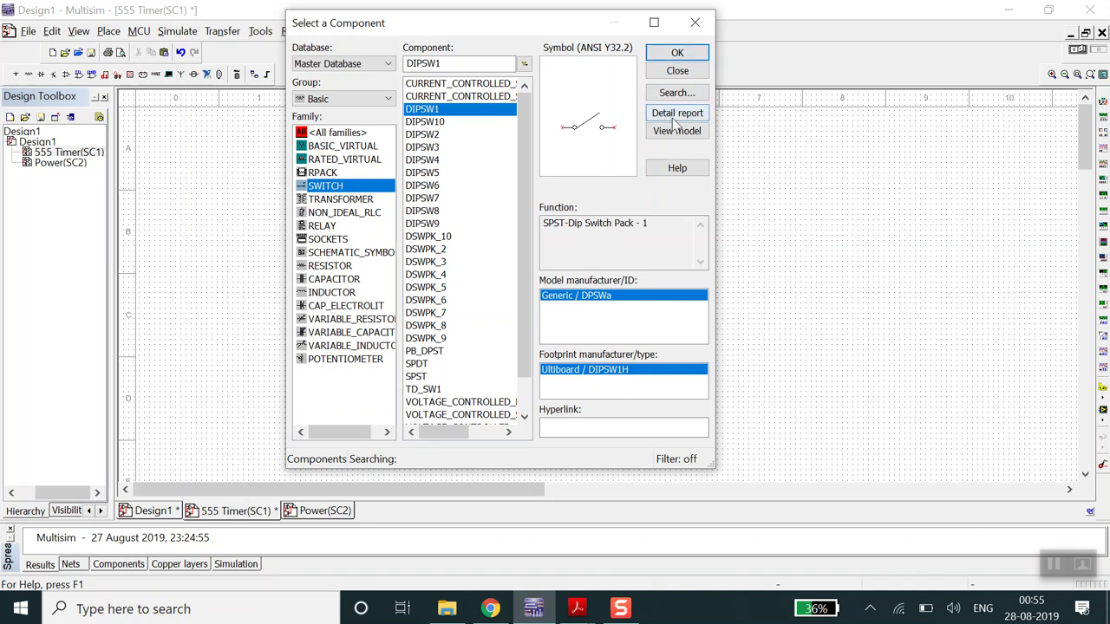
click(678, 54)
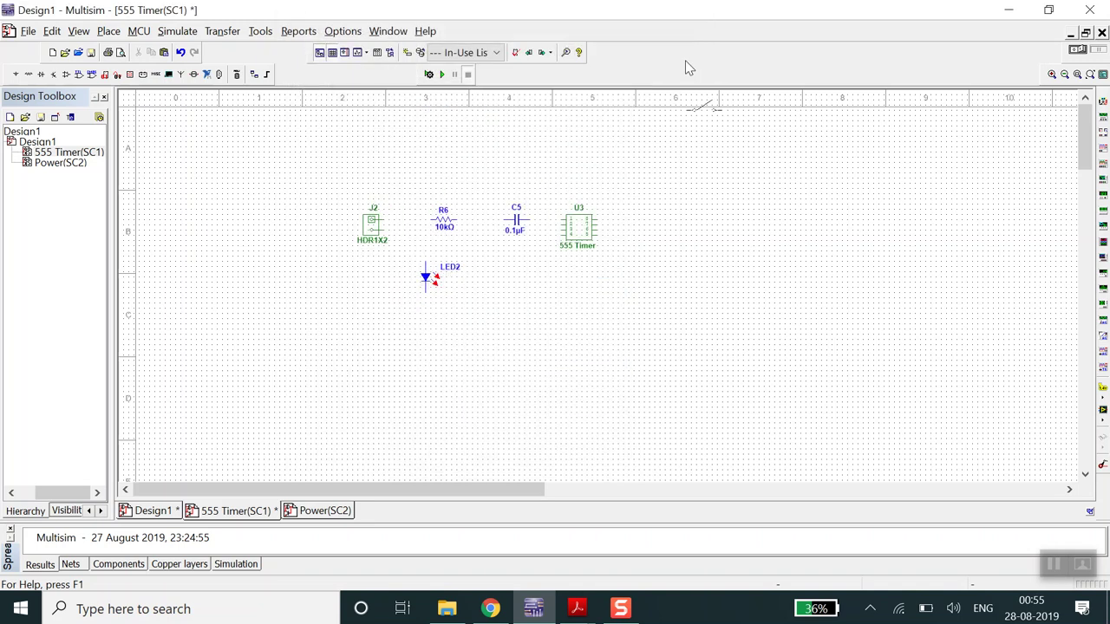
click(486, 301)
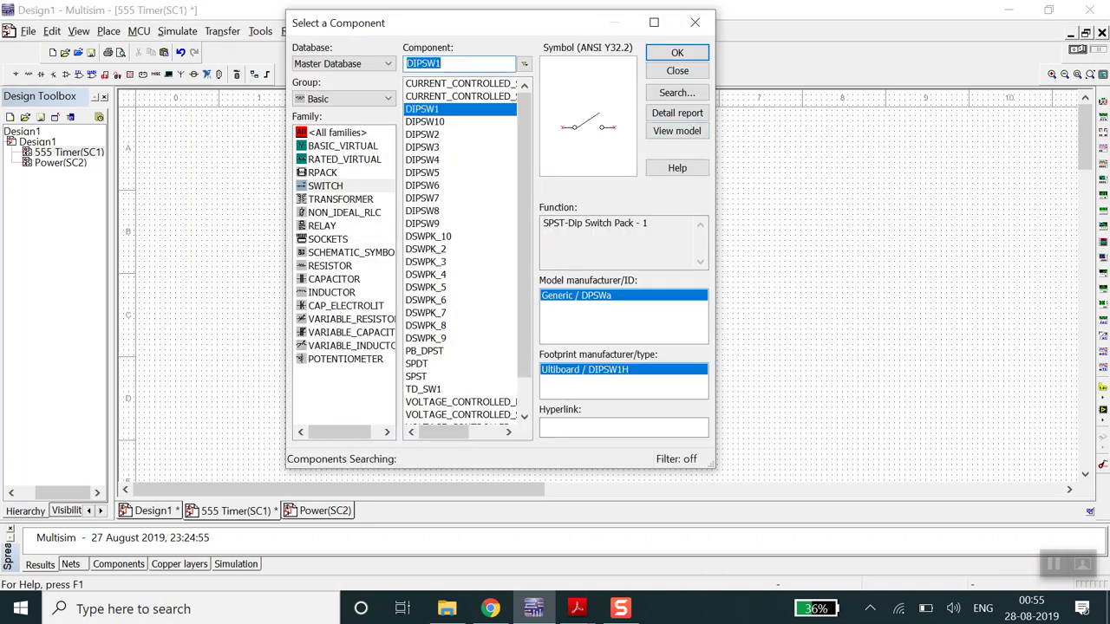
click(696, 19)
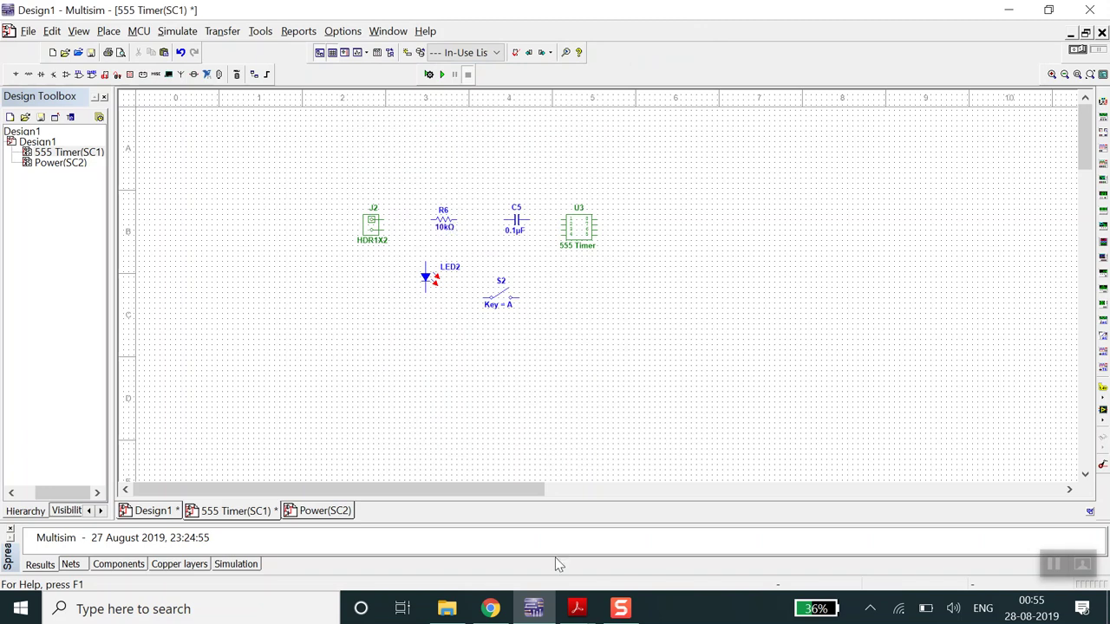
Step: Check the LM555 application schematic in lm555.pdf in Adobe Acrobat Reader, then inspect R6's resistance in Multisim
mouse_move(577, 608)
click(642, 529)
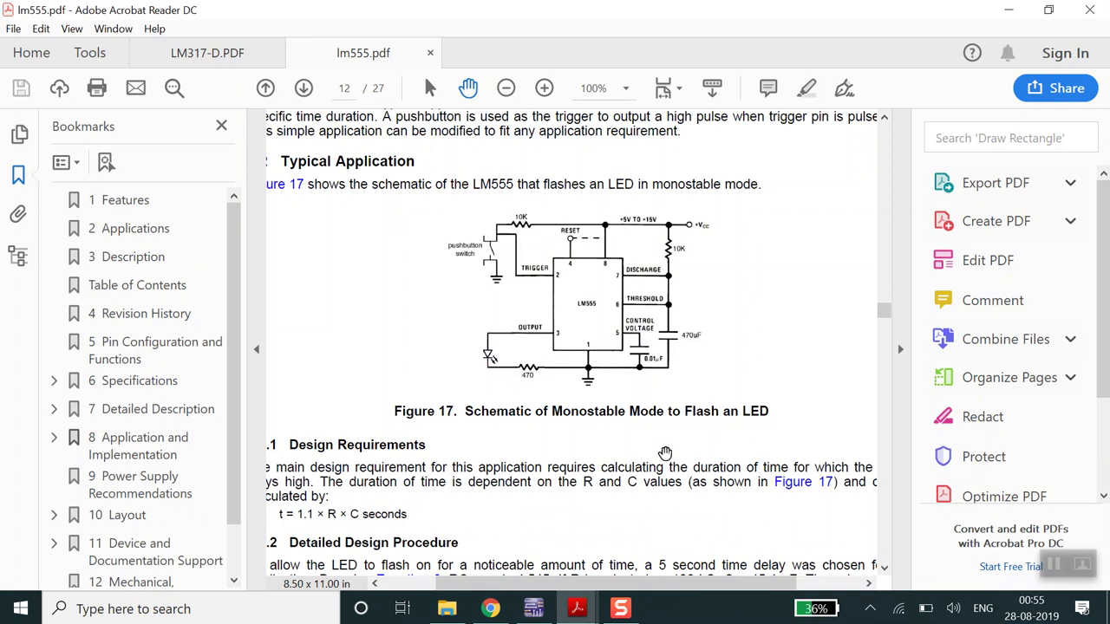
click(533, 608)
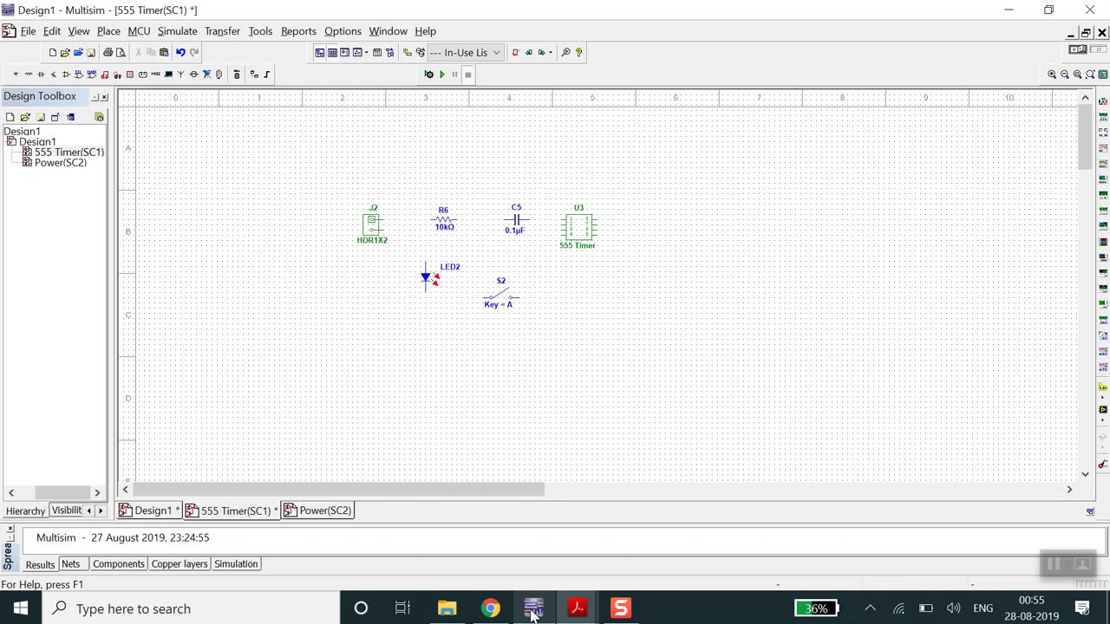
double_click(444, 222)
click(734, 72)
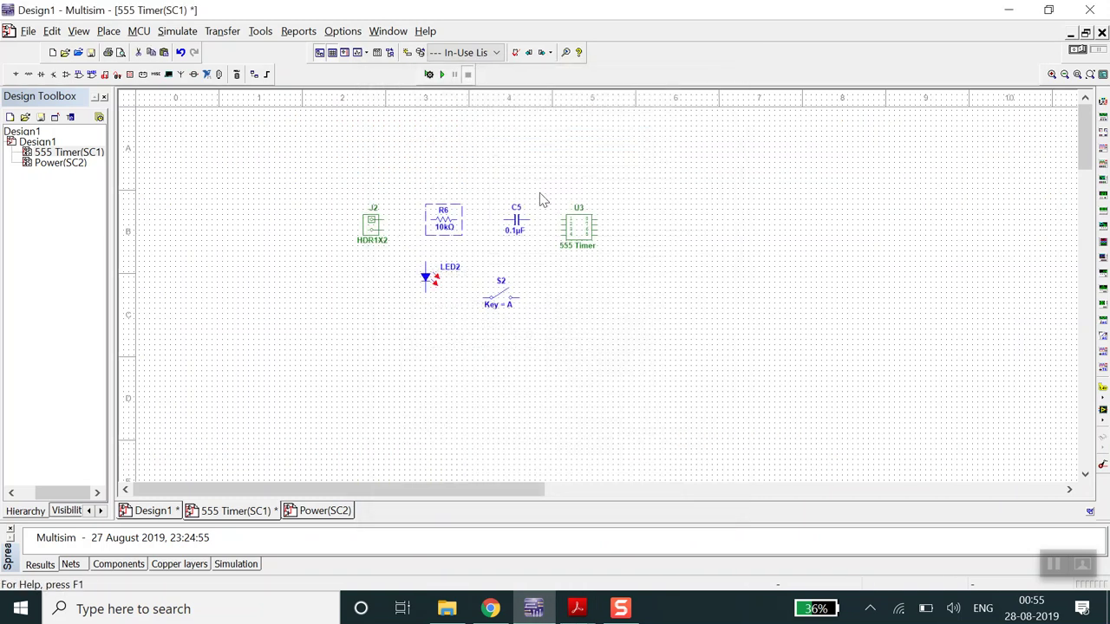
click(445, 227)
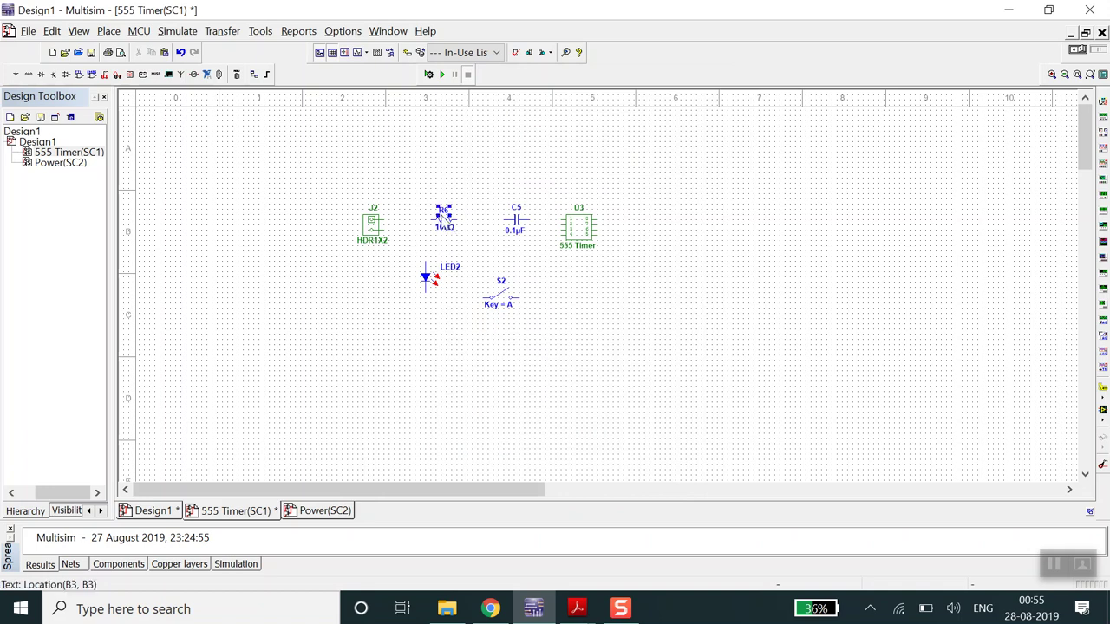
double_click(441, 216)
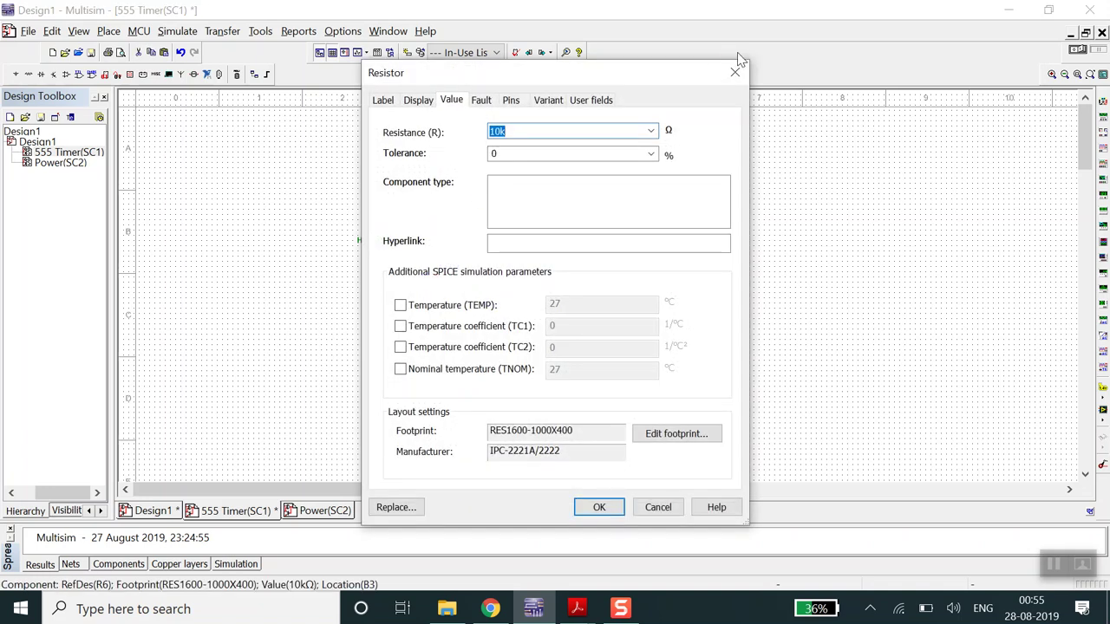
click(735, 76)
Step: Duplicate resistor R6, place the copy above and to the right of U3, and set its resistance to 470 Ω
click(496, 202)
click(448, 223)
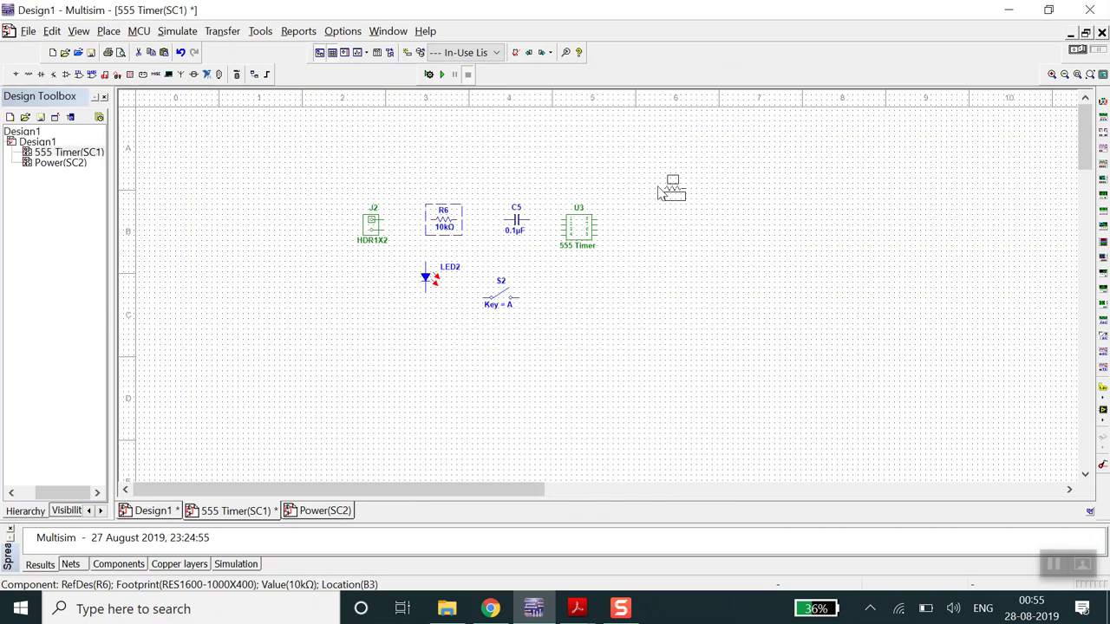
click(662, 194)
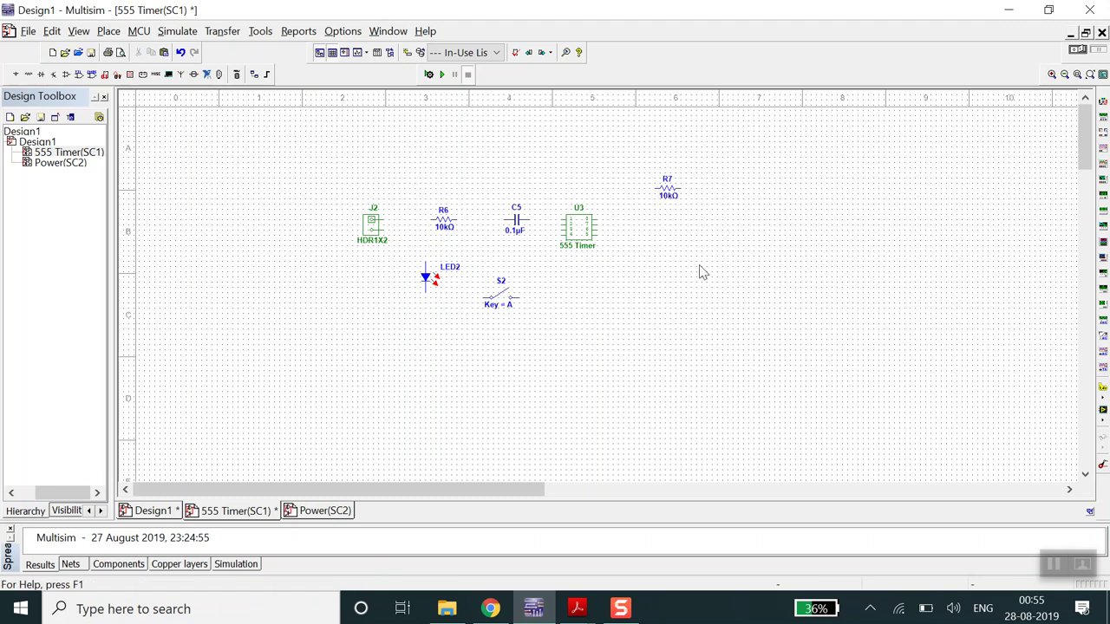
double_click(672, 195)
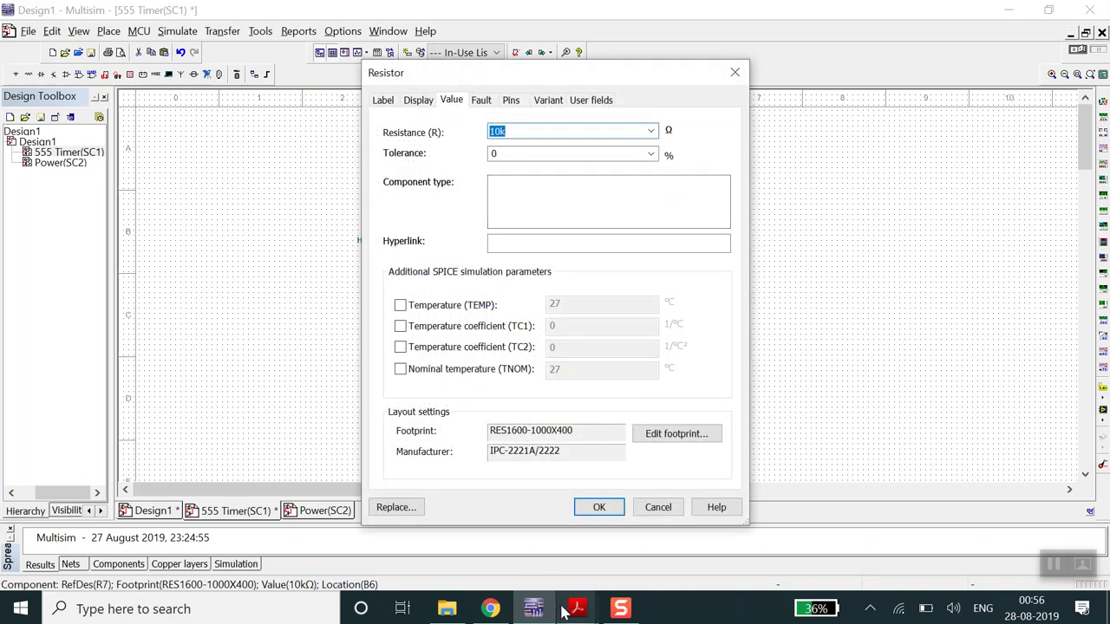
text(1)
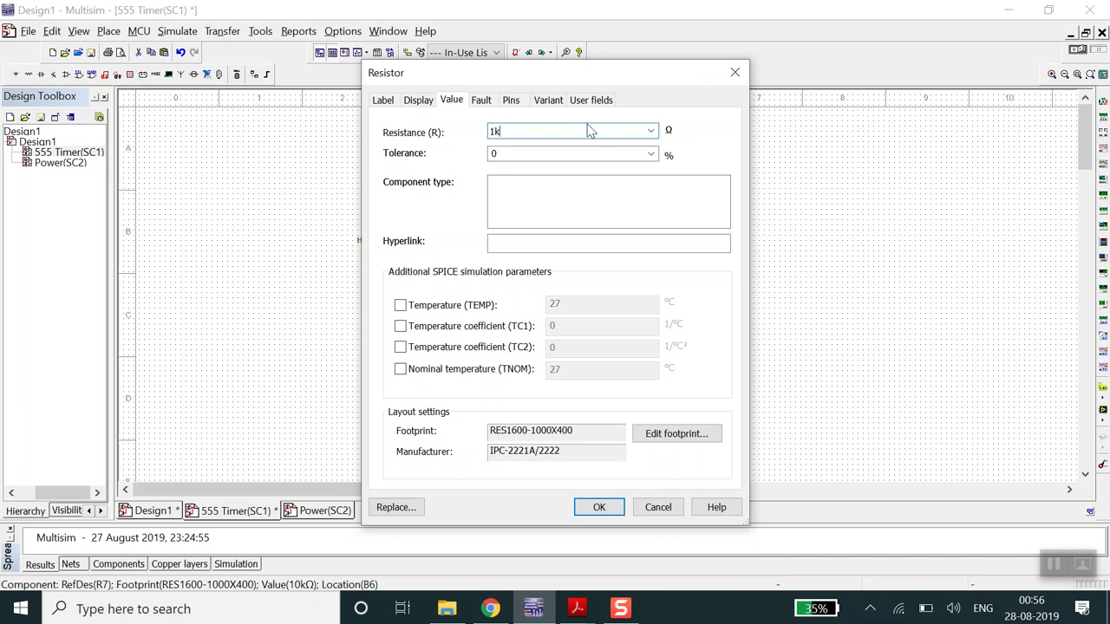
key(BackSpace)
text(0)
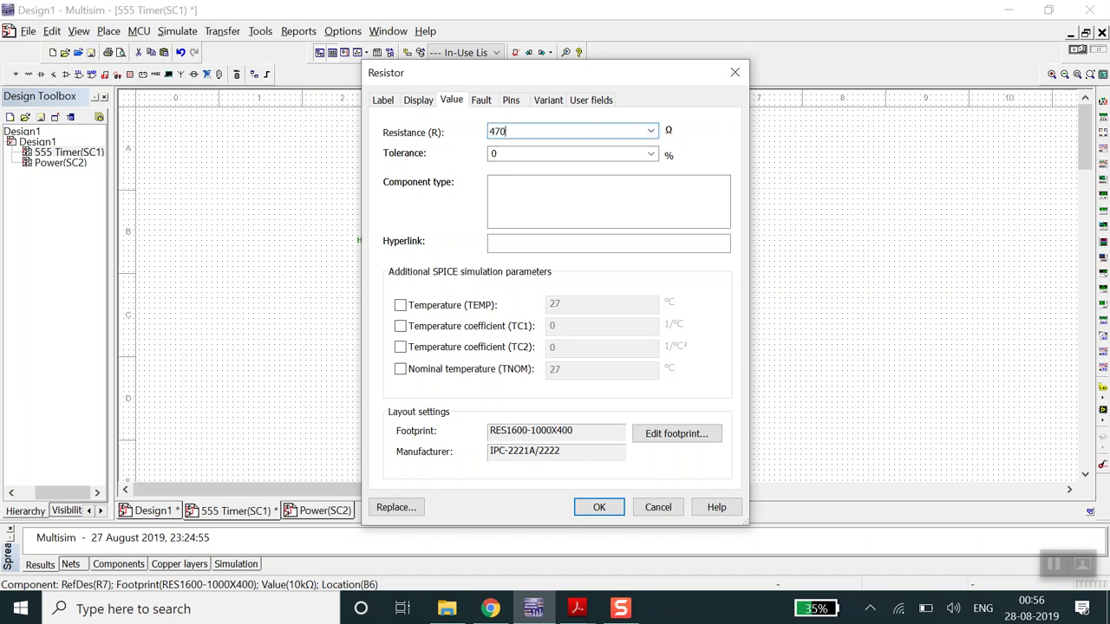
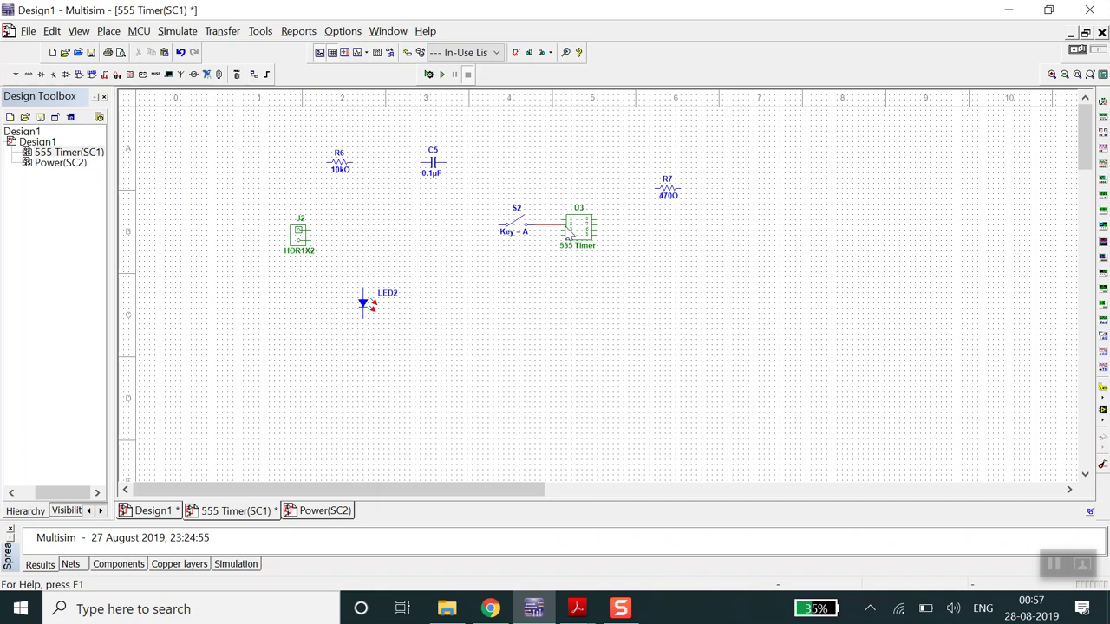
Step: Run a wire down from the free terminal of S2 and attach a GROUND from the POWER_SOURCES family to its end
click(498, 227)
double_click(475, 244)
click(109, 32)
click(128, 51)
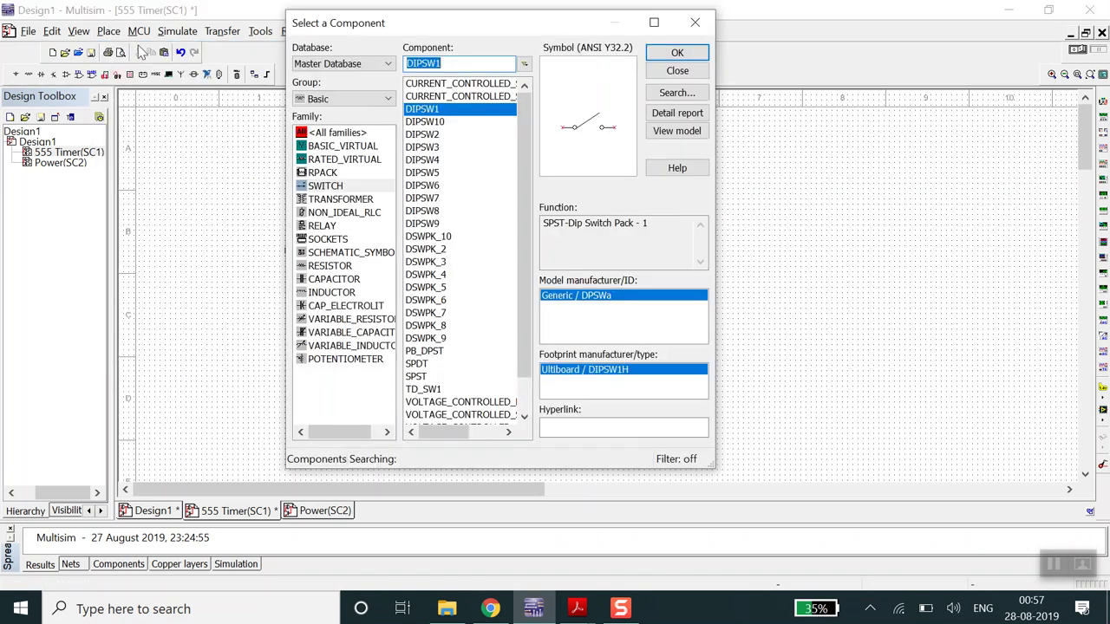
click(356, 105)
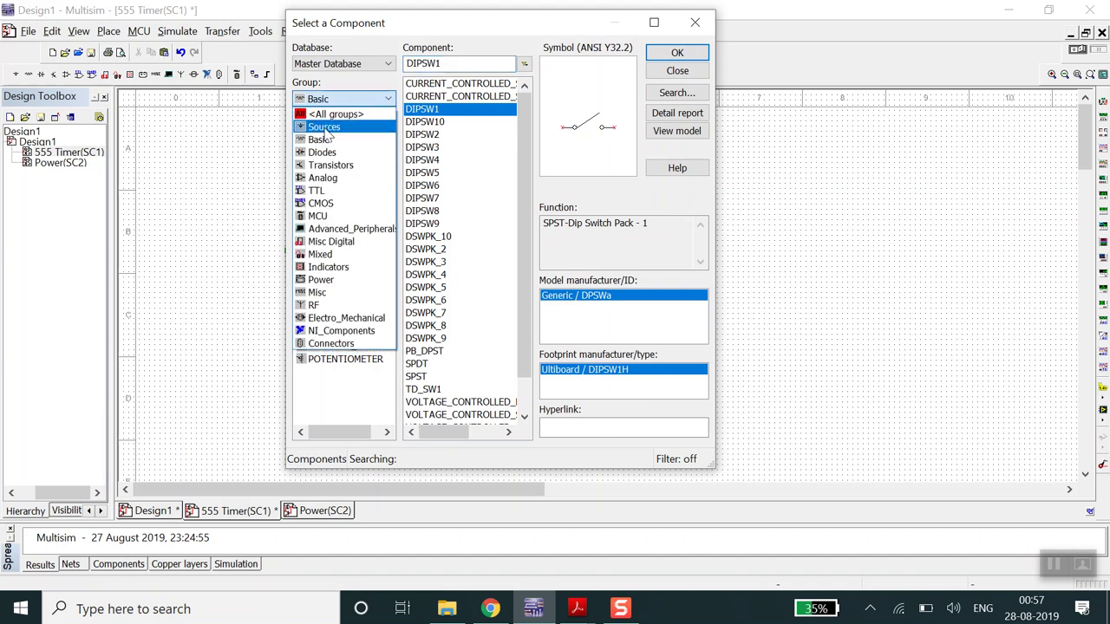
click(326, 128)
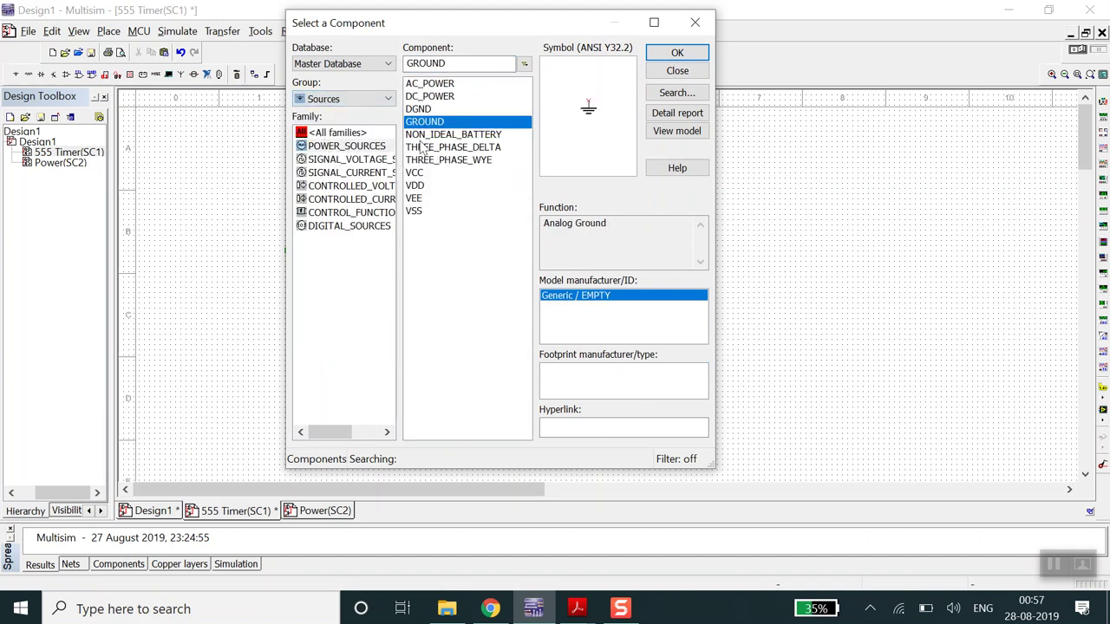
click(666, 54)
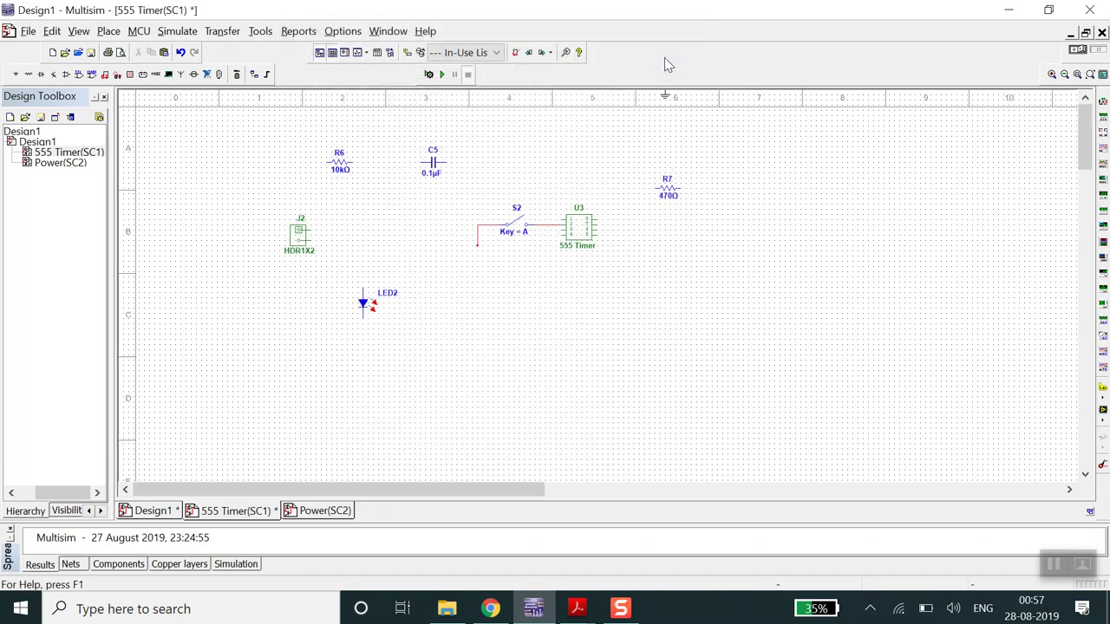
click(480, 250)
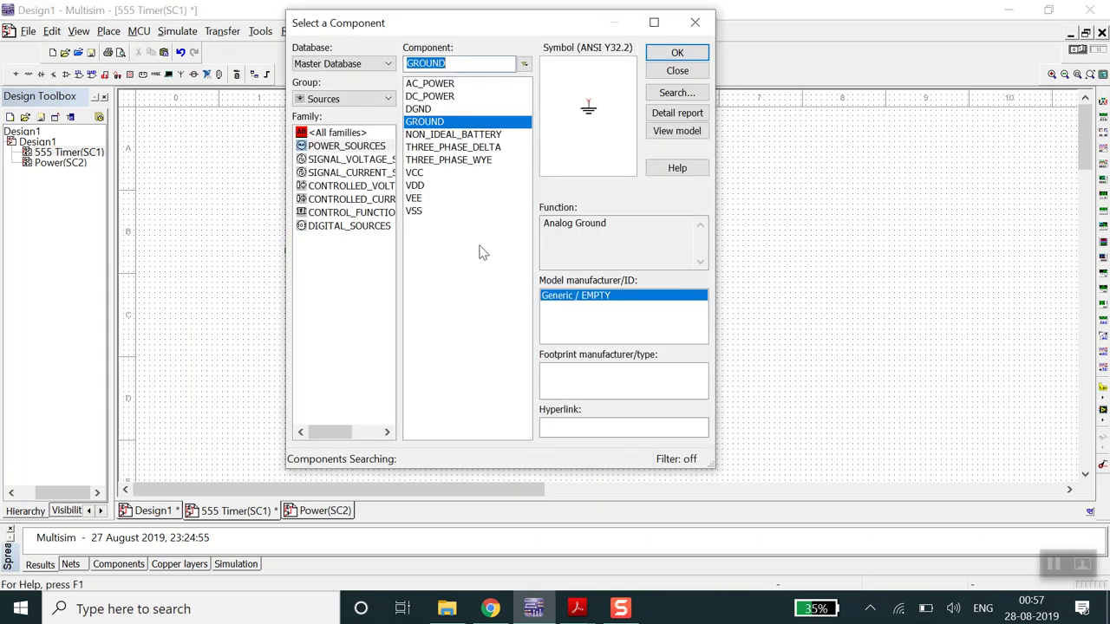
click(701, 23)
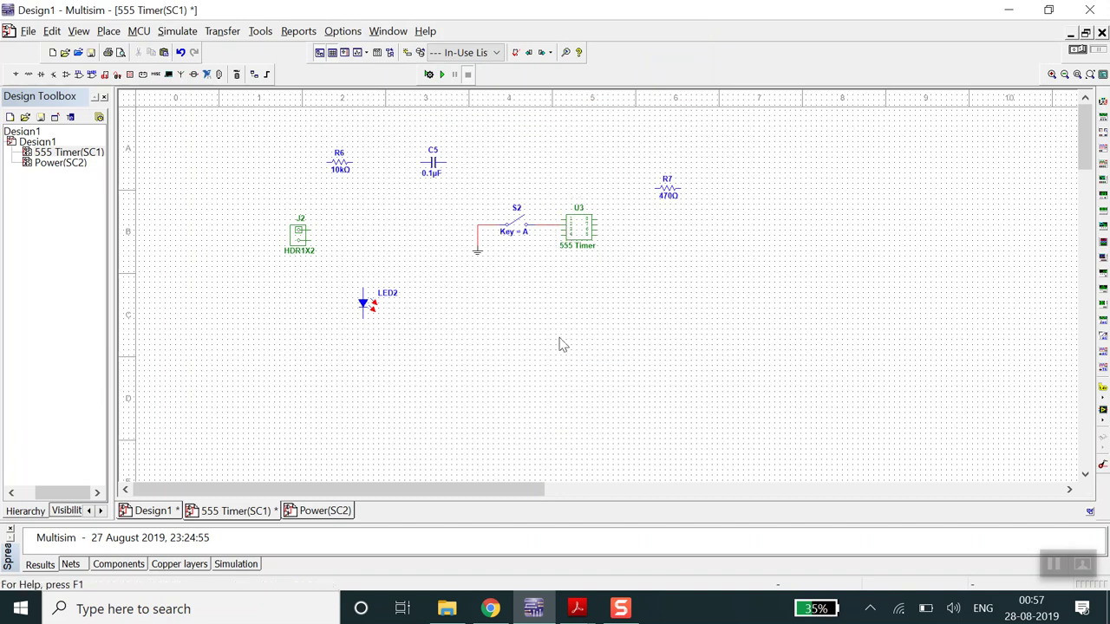
Step: Consult the LM555 schematic in Adobe Acrobat Reader, then return to Multisim and place a copy of the 10 kΩ resistor R6 below S2
click(577, 609)
click(618, 590)
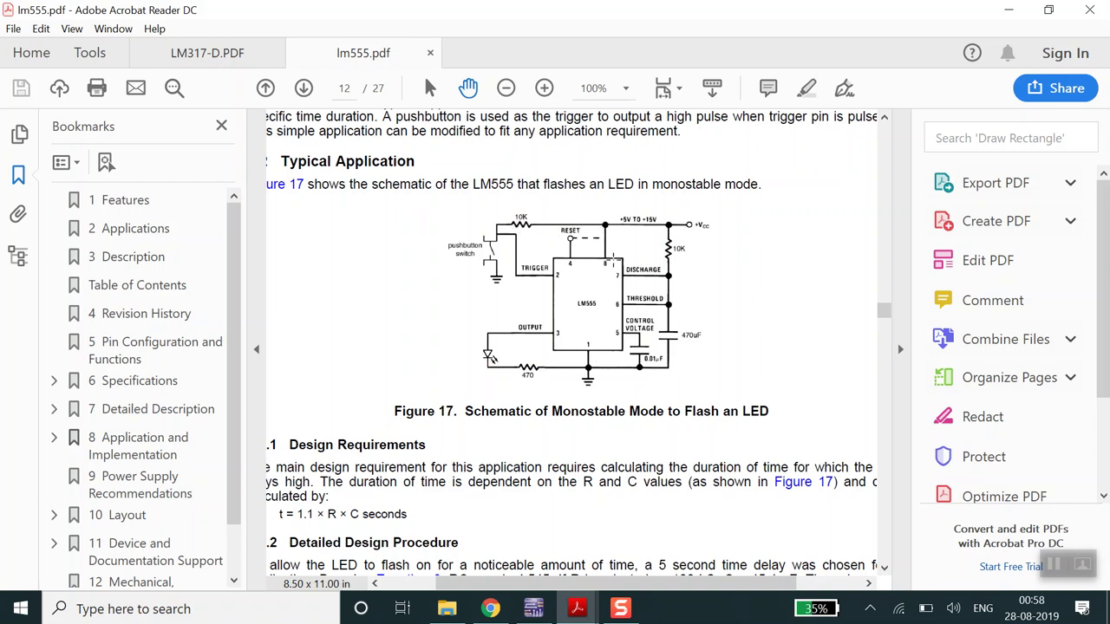
click(542, 607)
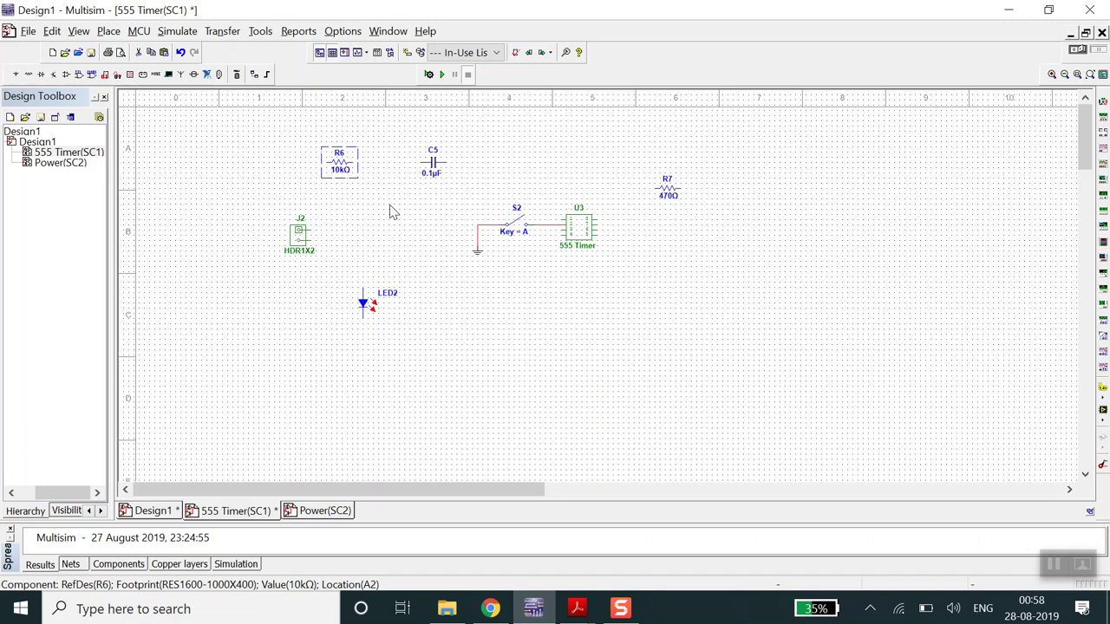
key(ctrl+v)
click(511, 265)
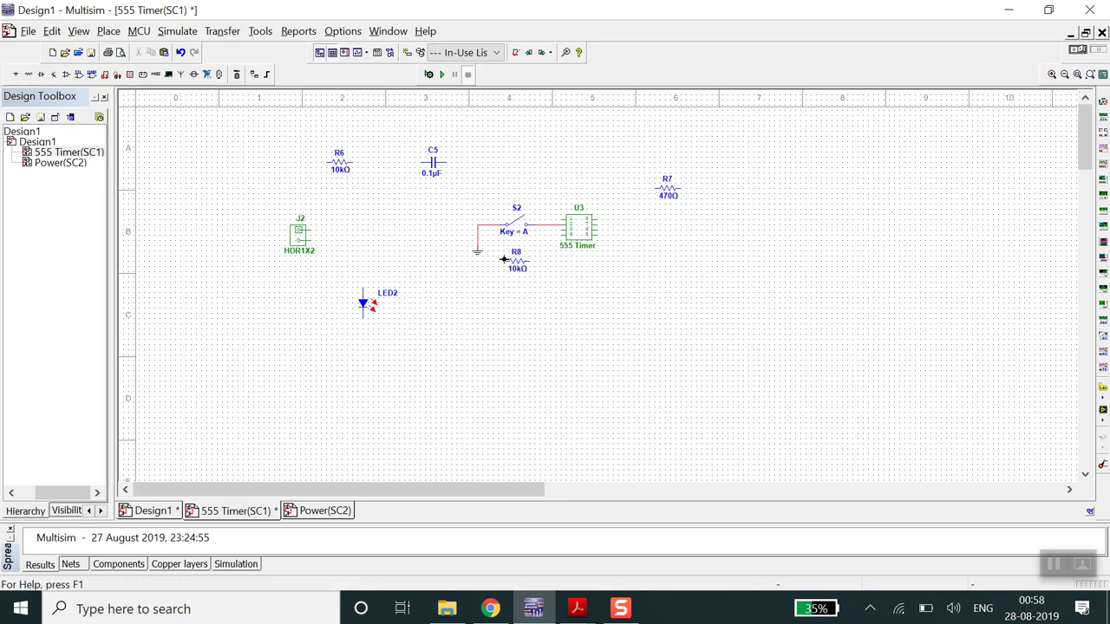
Step: Wire the right terminal of R8 to the net between S2 and U3, and check the LM555 schematic in Adobe Acrobat Reader before returning to Multisim
click(545, 252)
click(539, 225)
mouse_move(574, 606)
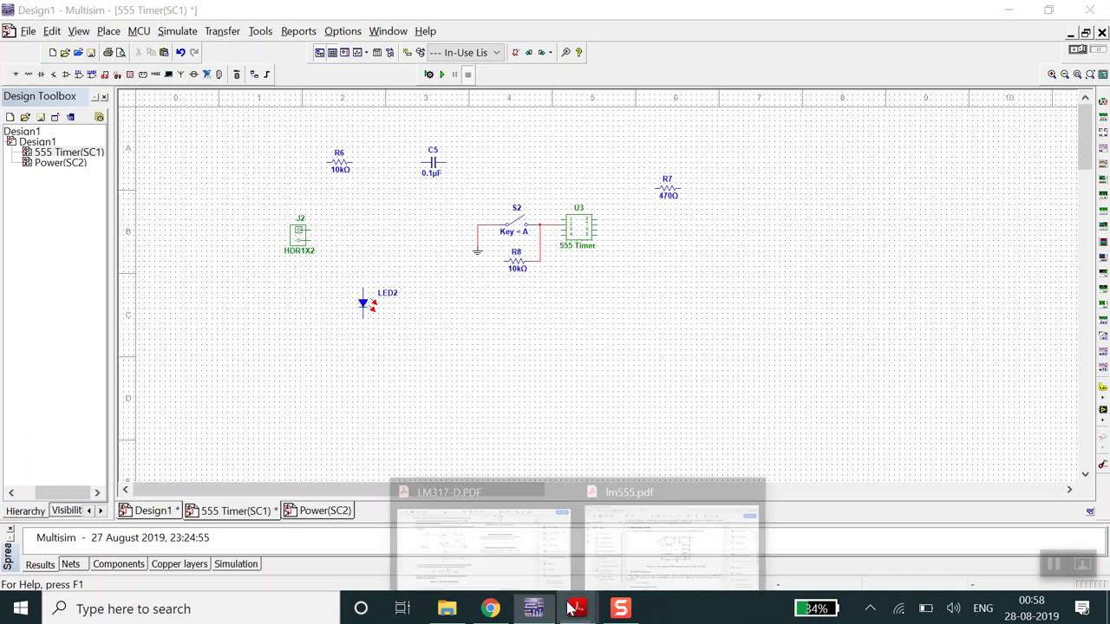
click(631, 565)
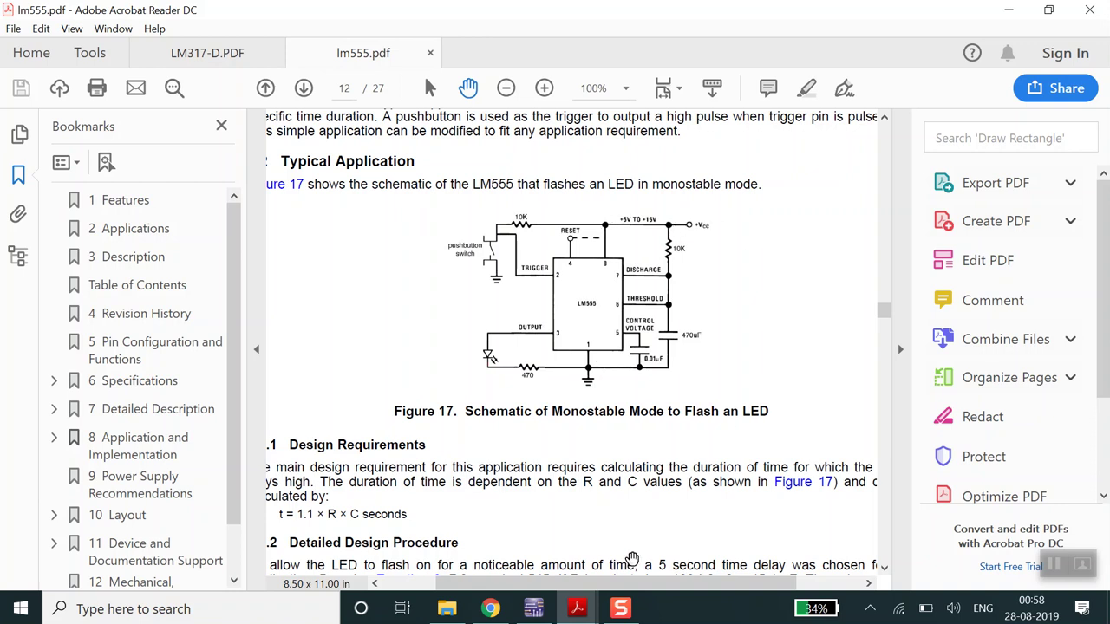
click(534, 609)
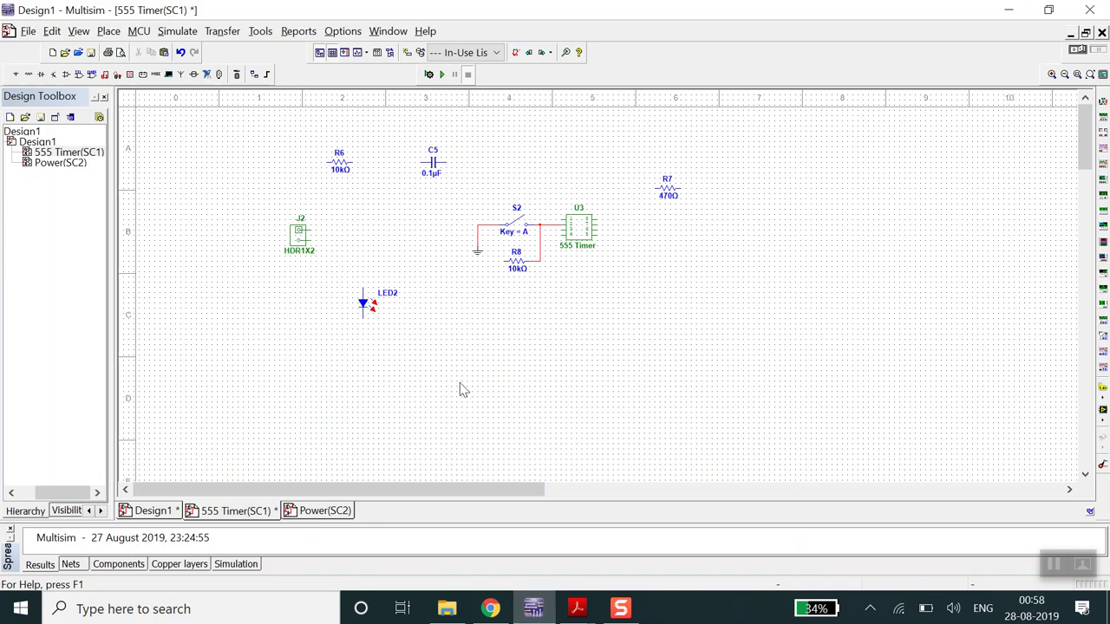
click(501, 260)
click(492, 313)
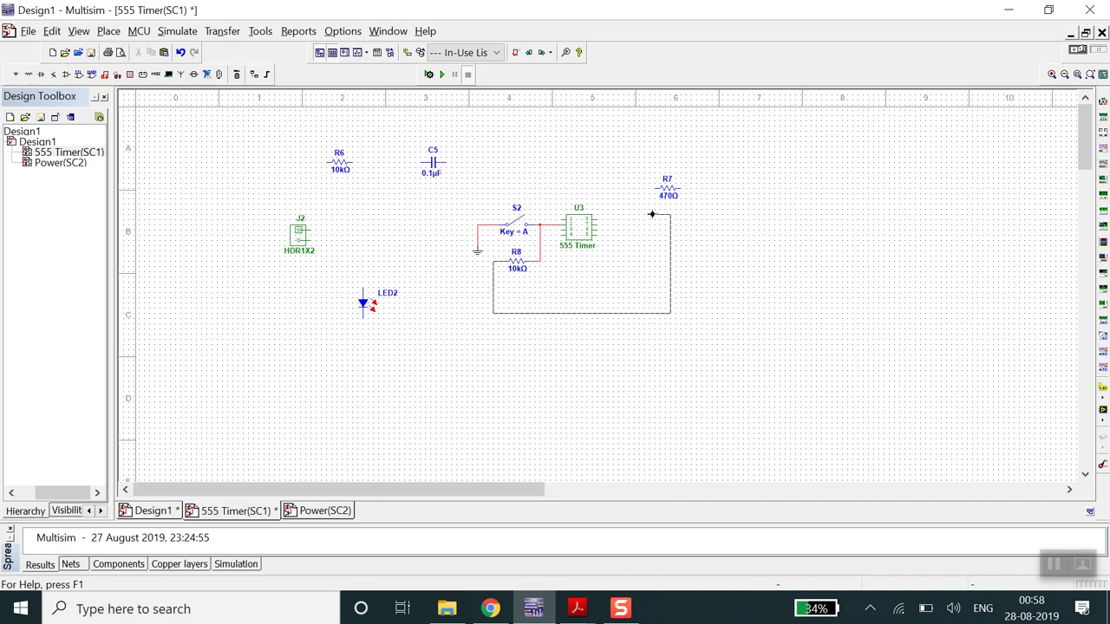
click(597, 215)
click(670, 277)
key(Delete)
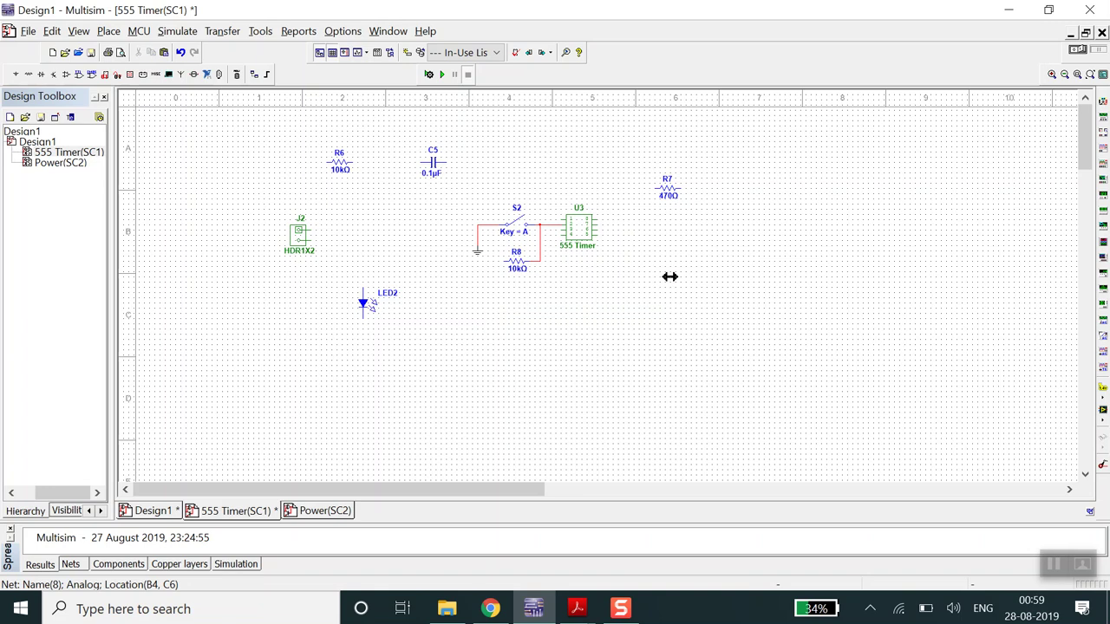
Step: Place a global connector named VCC just above and to the left of R8
click(108, 32)
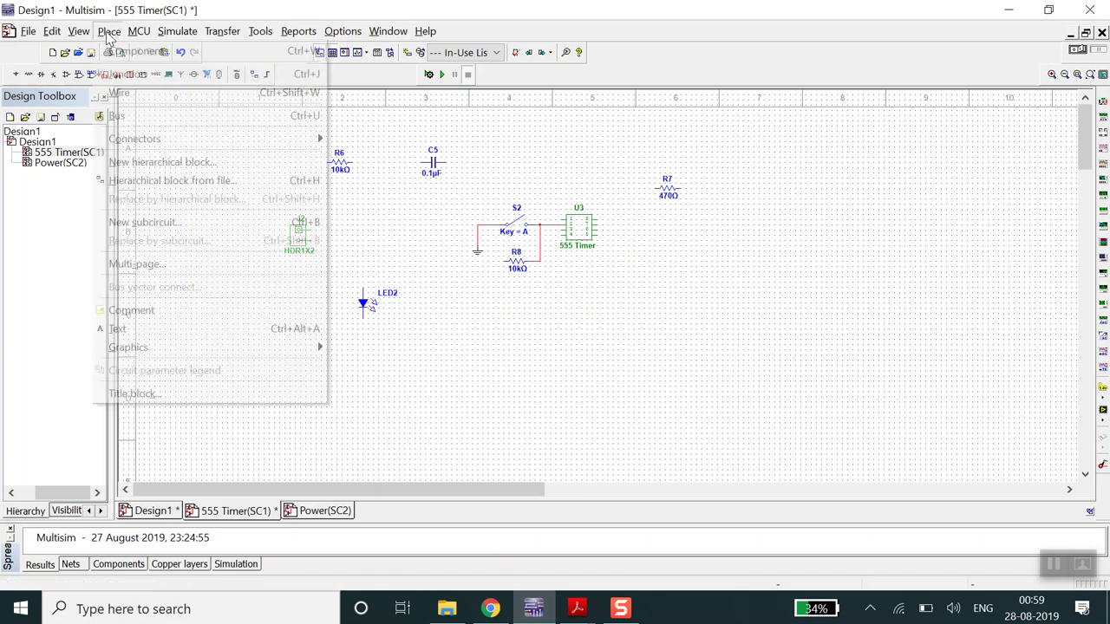
mouse_move(248, 141)
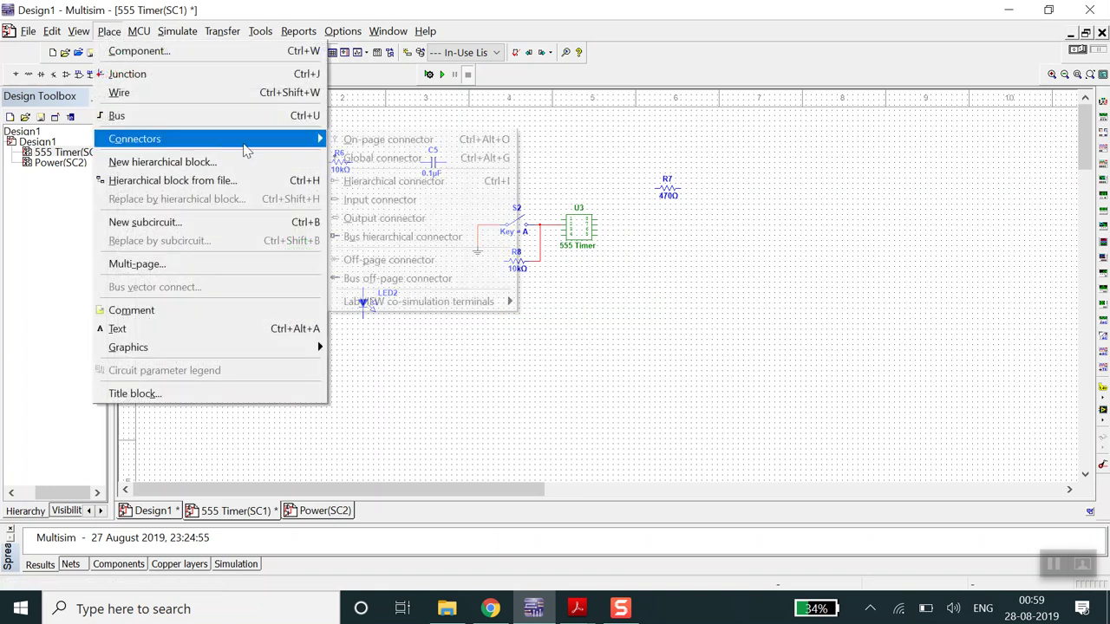
click(386, 158)
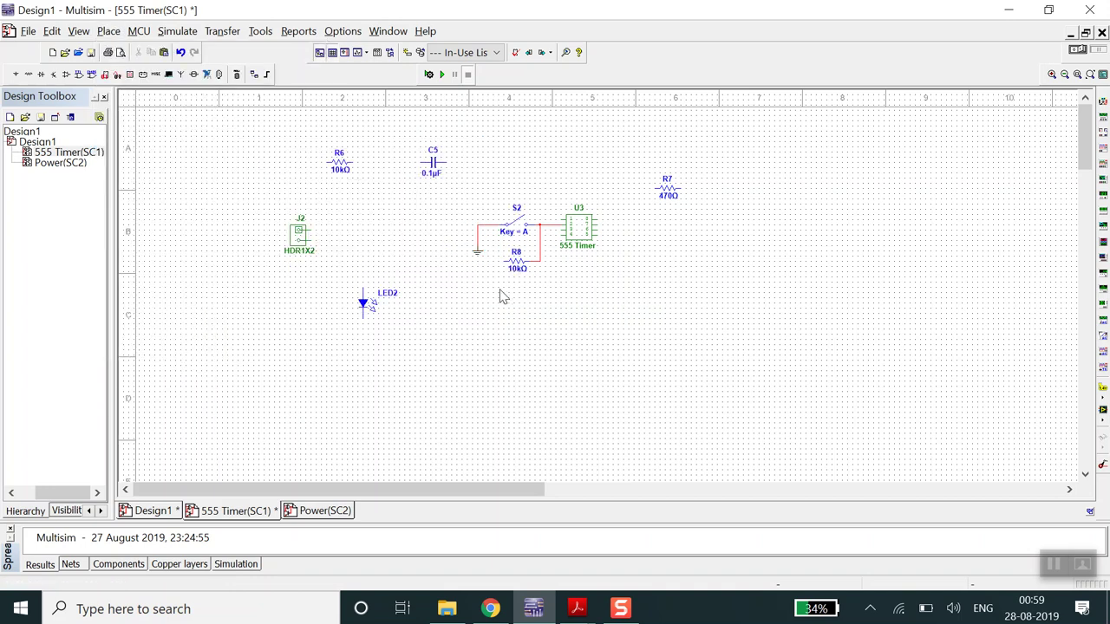
click(490, 260)
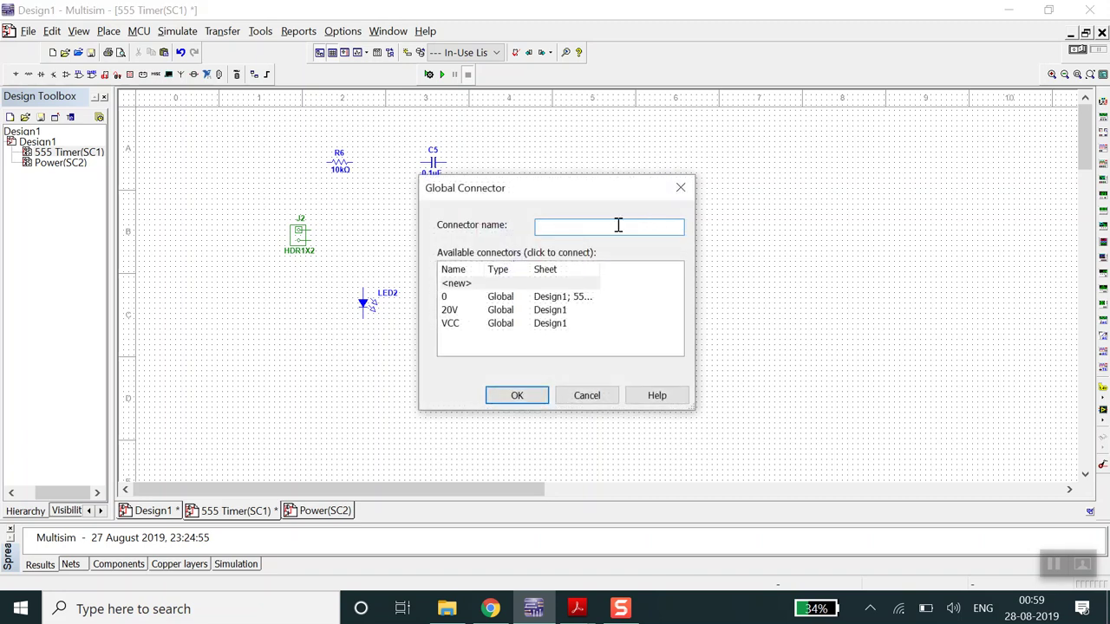
text(VCC)
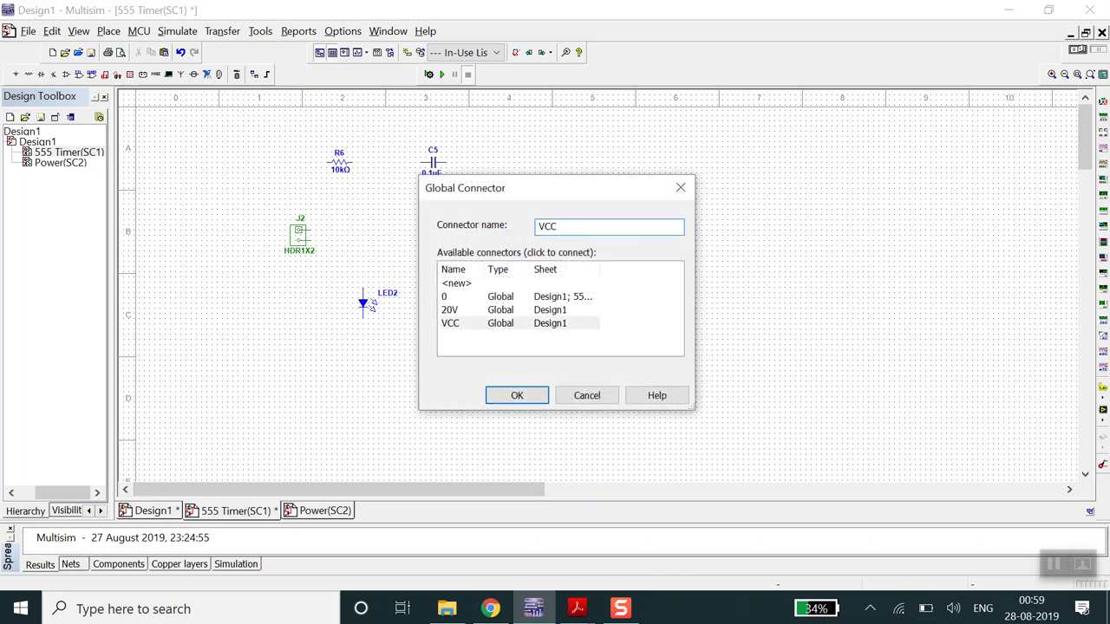
click(520, 398)
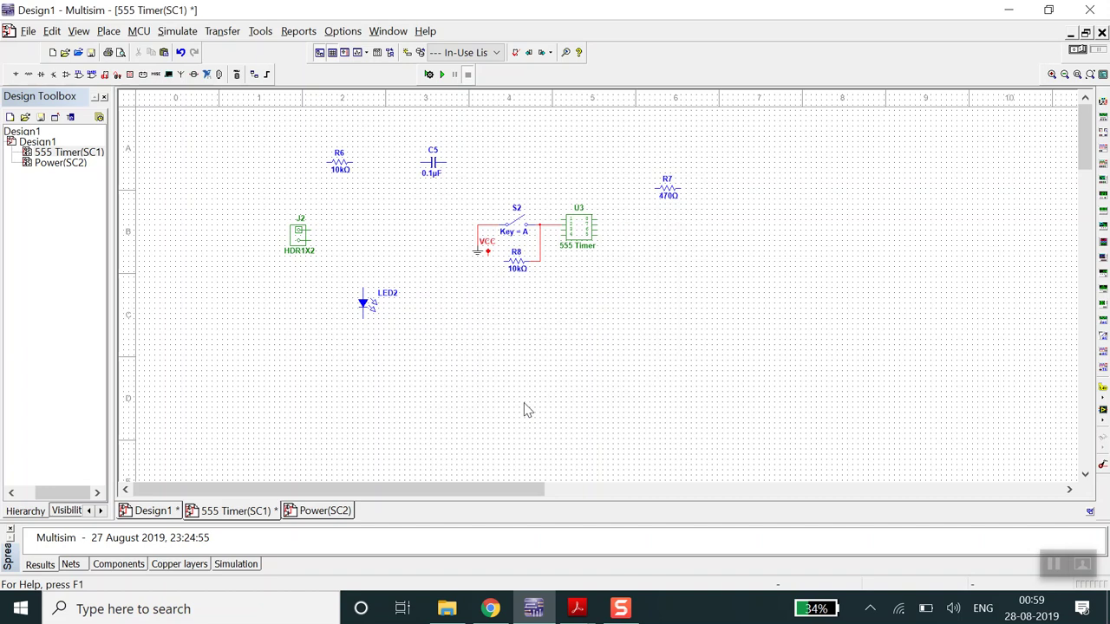
Step: Move S2's ground symbol further left to make room, and connect the VCC connector to the free left terminal of R8
click(478, 257)
drag(476, 259, 443, 257)
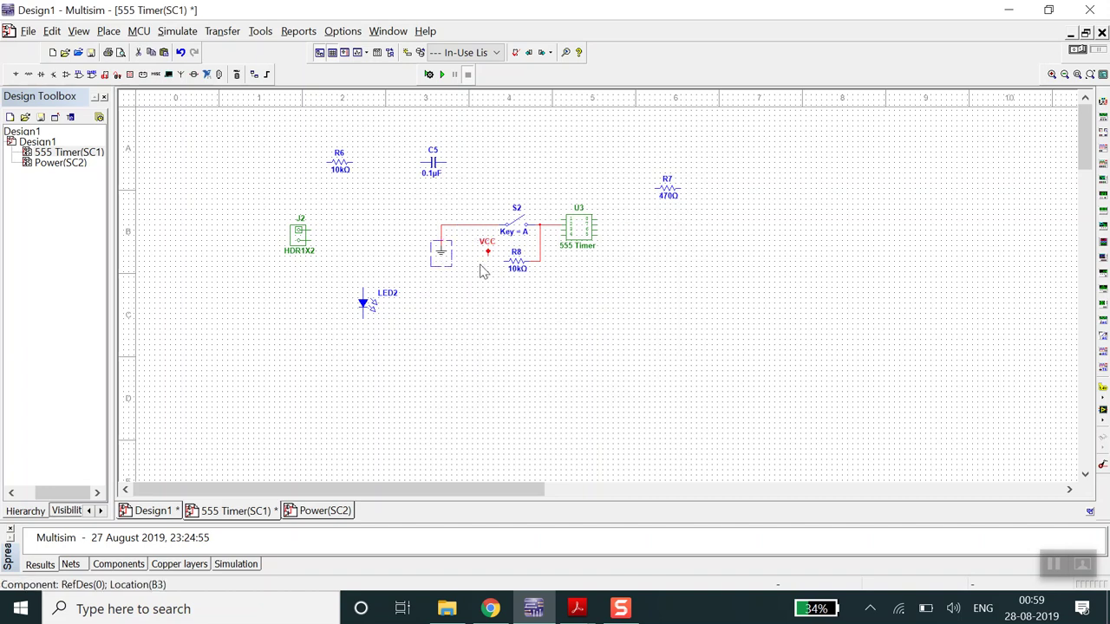
click(482, 272)
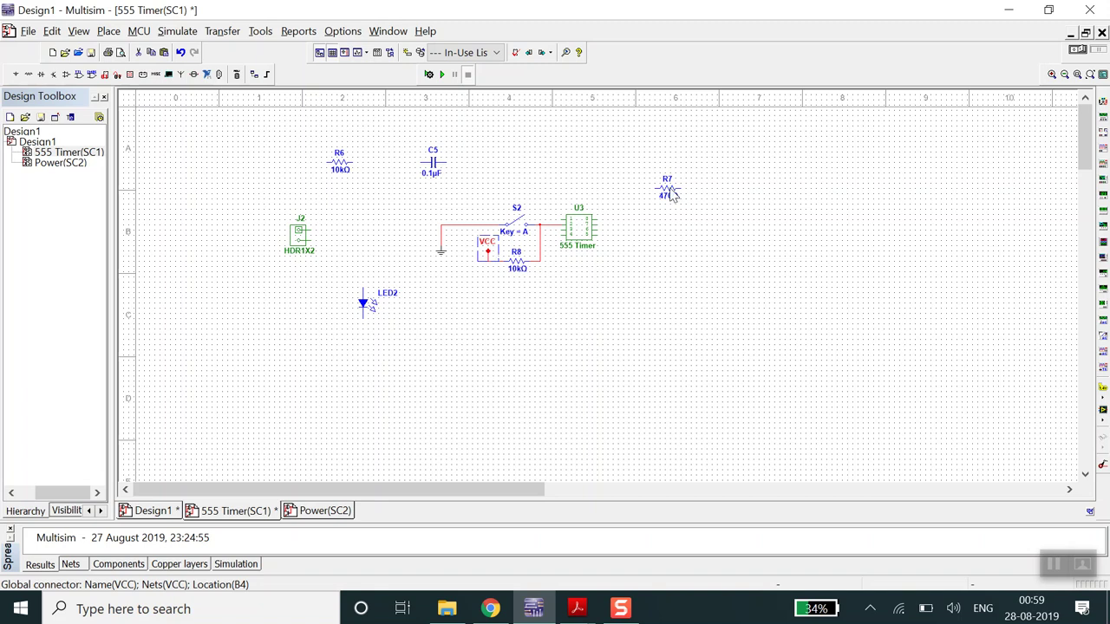
Step: Place a copy of the VCC connector above and to the right of U3 and wire it to U3's uppermost right-side pin
key(ctrl+v)
click(611, 208)
drag(612, 214, 597, 223)
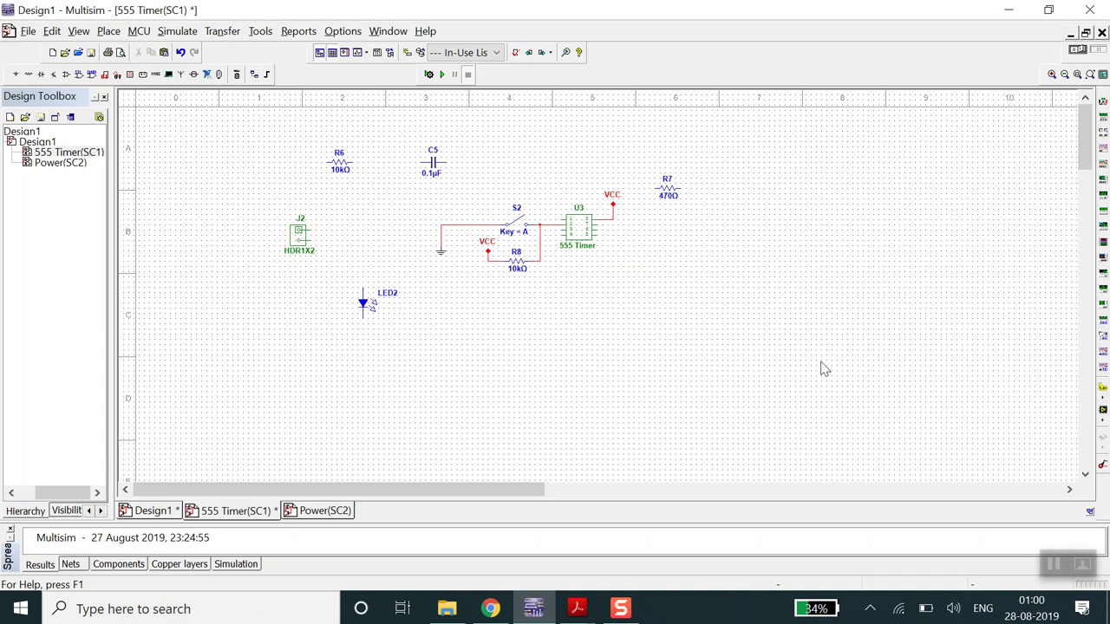
click(1054, 565)
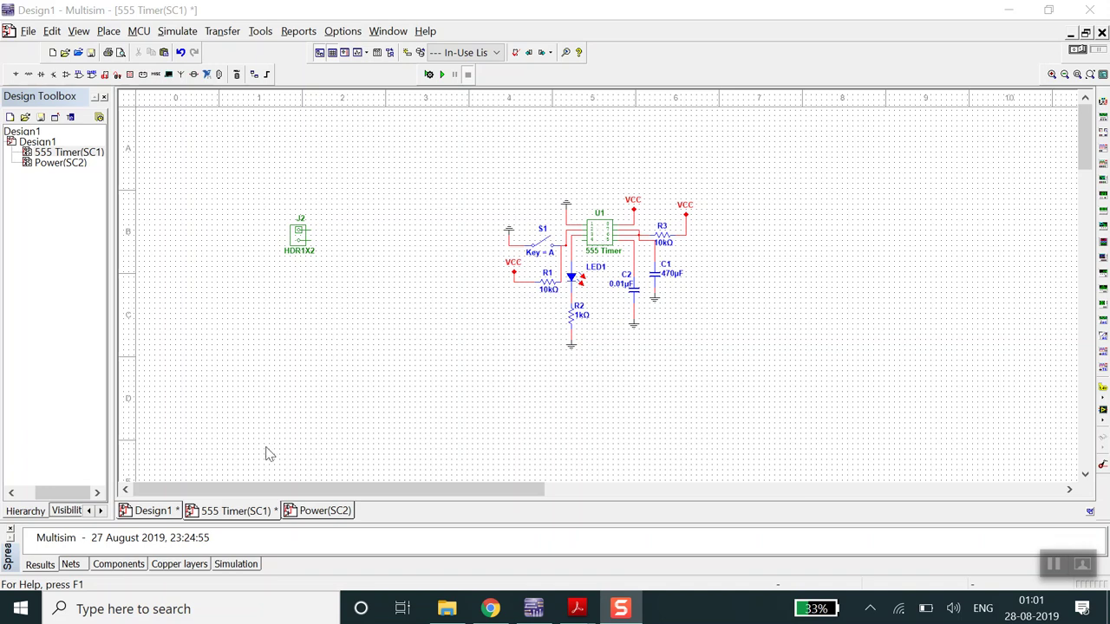
Step: Review the 555 Timer(SC1) and Power(SC2) sheets, and compare the timer circuit with the LM555 schematic in lm555.pdf in Adobe Acrobat Reader
click(227, 514)
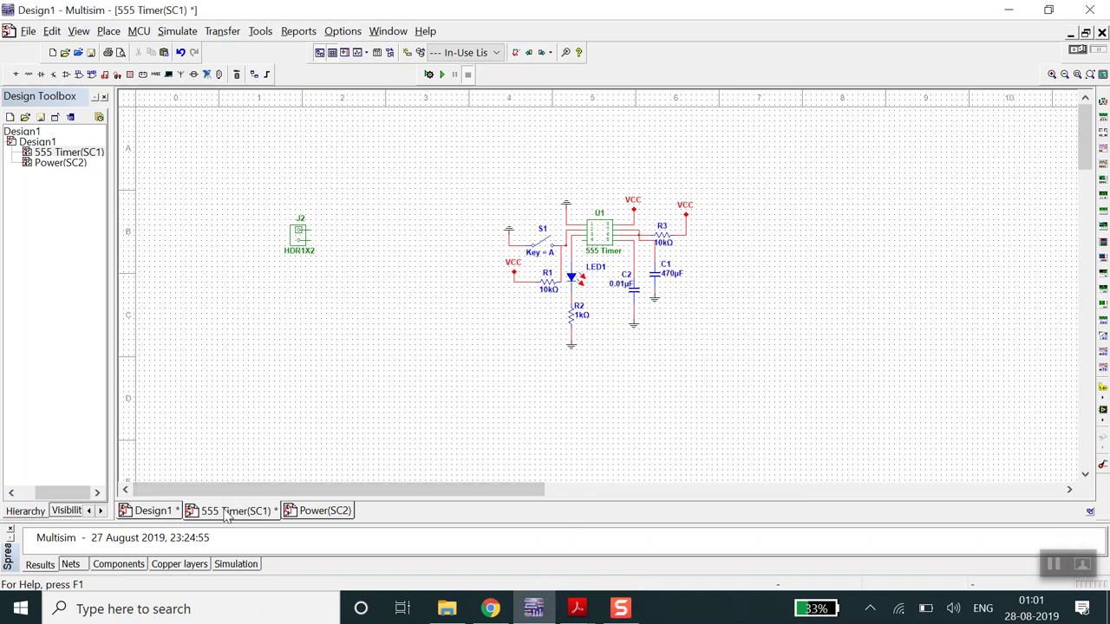
click(326, 511)
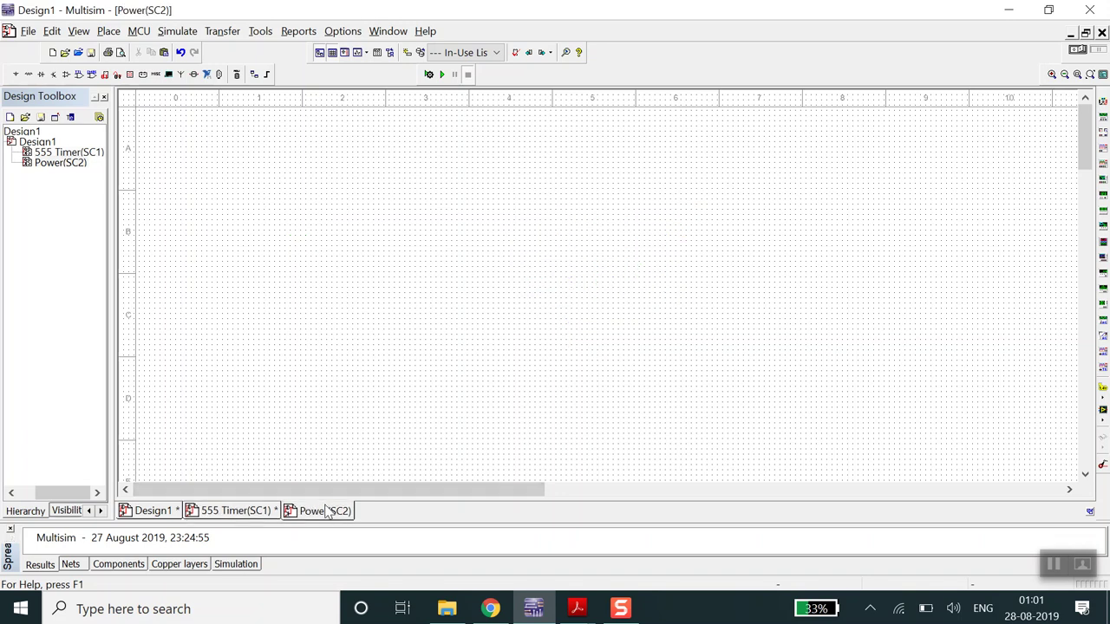
click(249, 514)
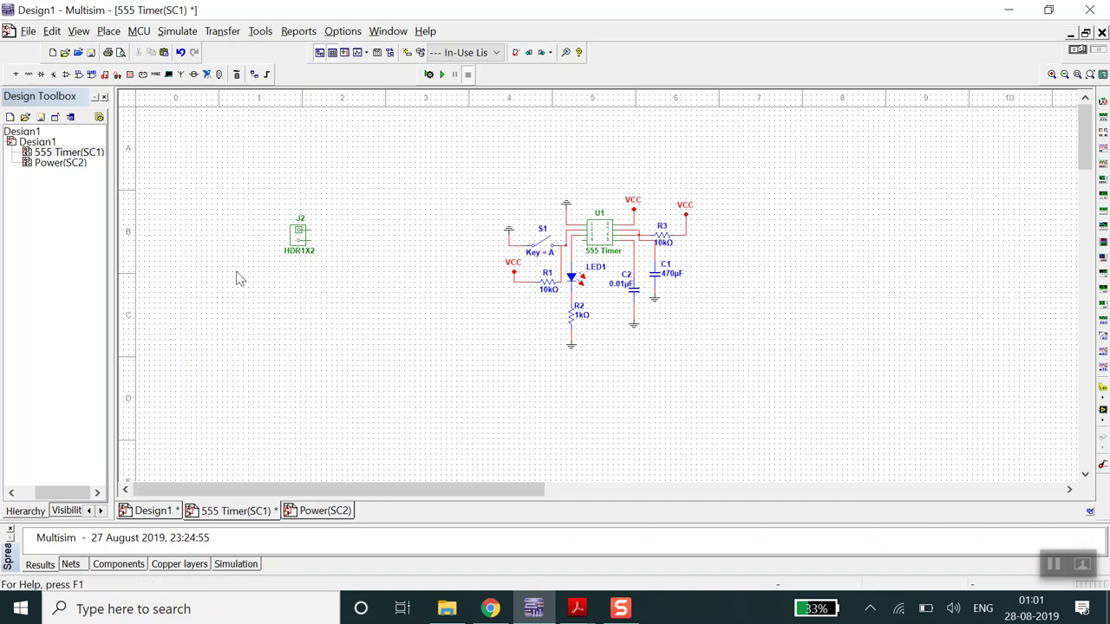
mouse_move(313, 517)
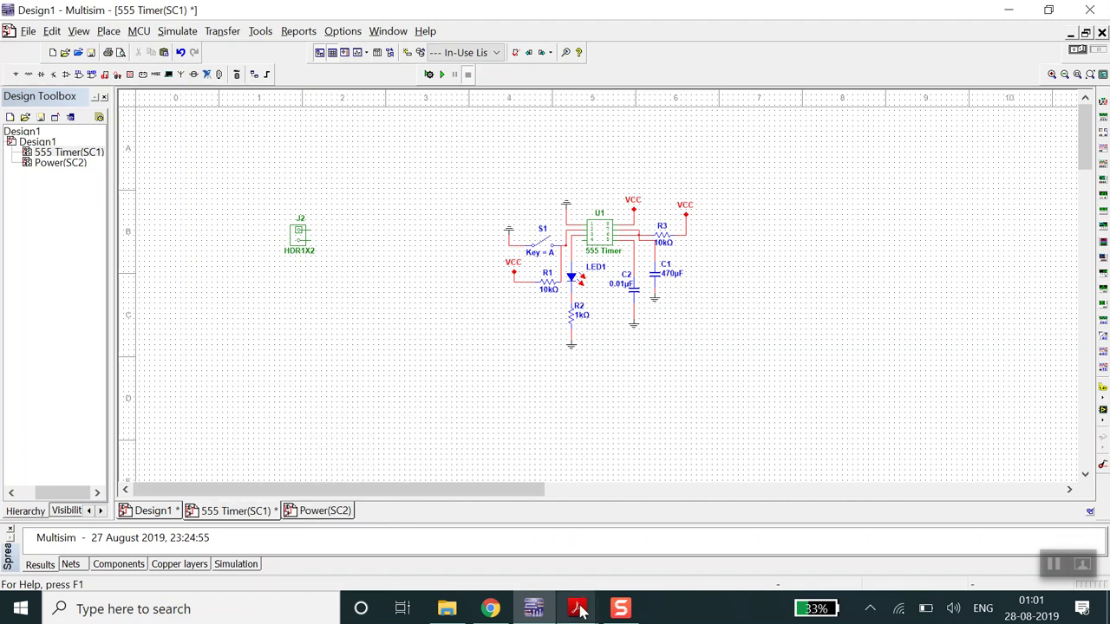
mouse_move(580, 611)
click(669, 540)
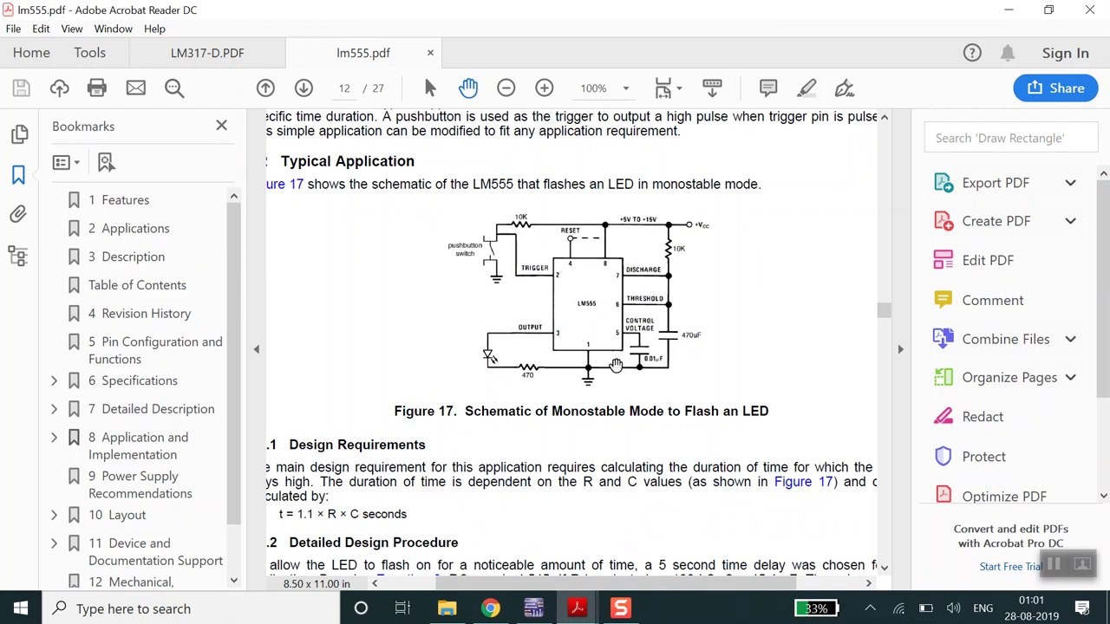
click(550, 610)
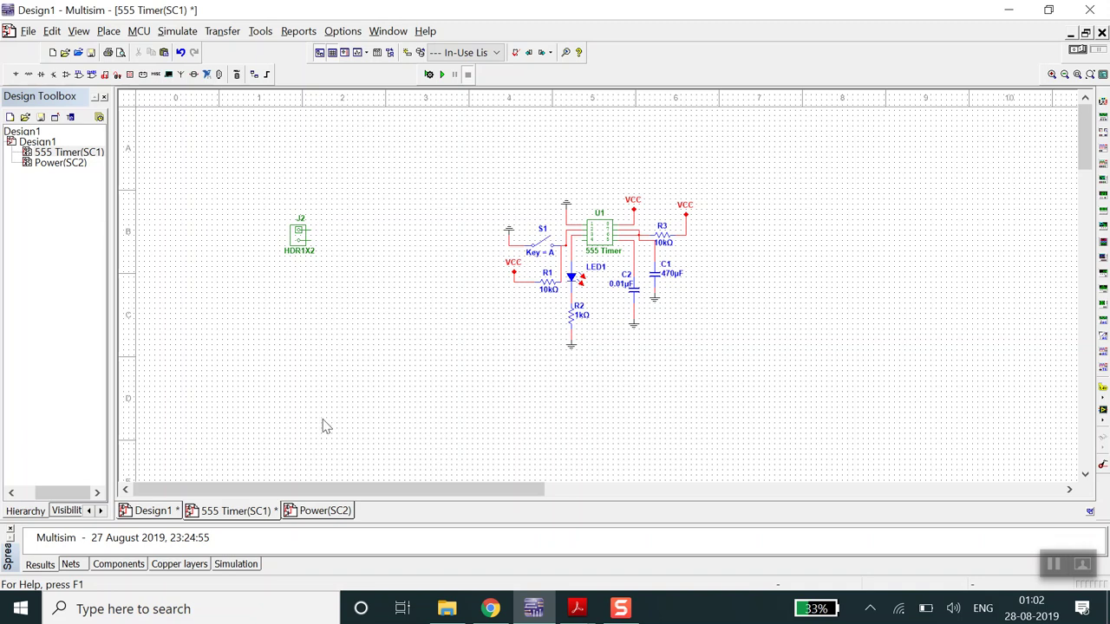
Step: Open the Power(SC2) sheet, consult the LM317 standard application schematic in LM317-D.PDF in Adobe Acrobat Reader, and return to Multisim
click(324, 512)
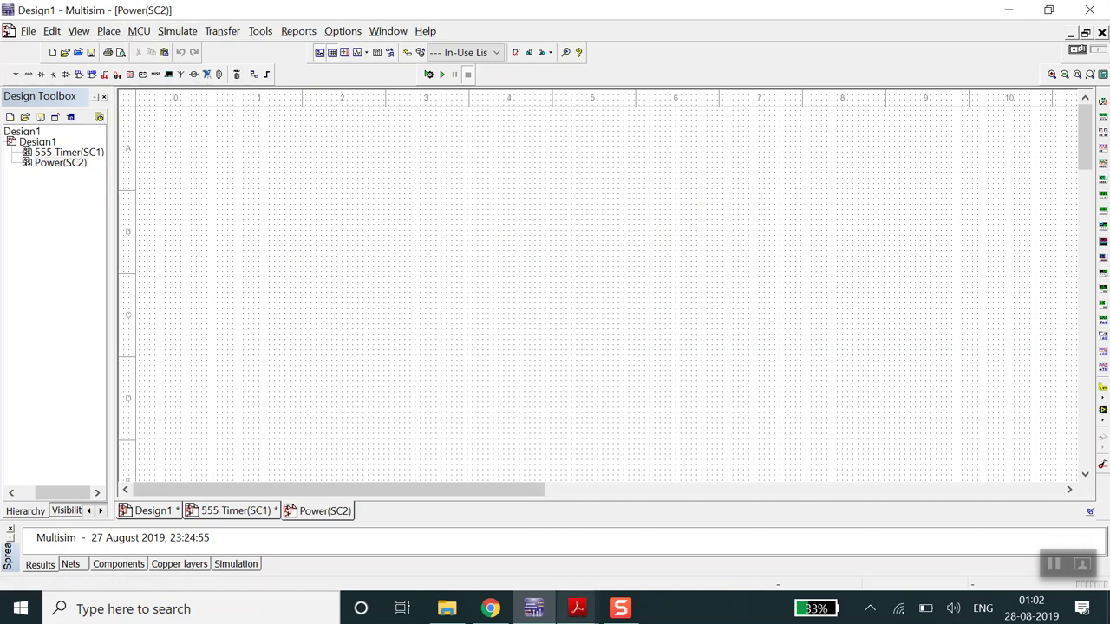
click(577, 609)
click(535, 570)
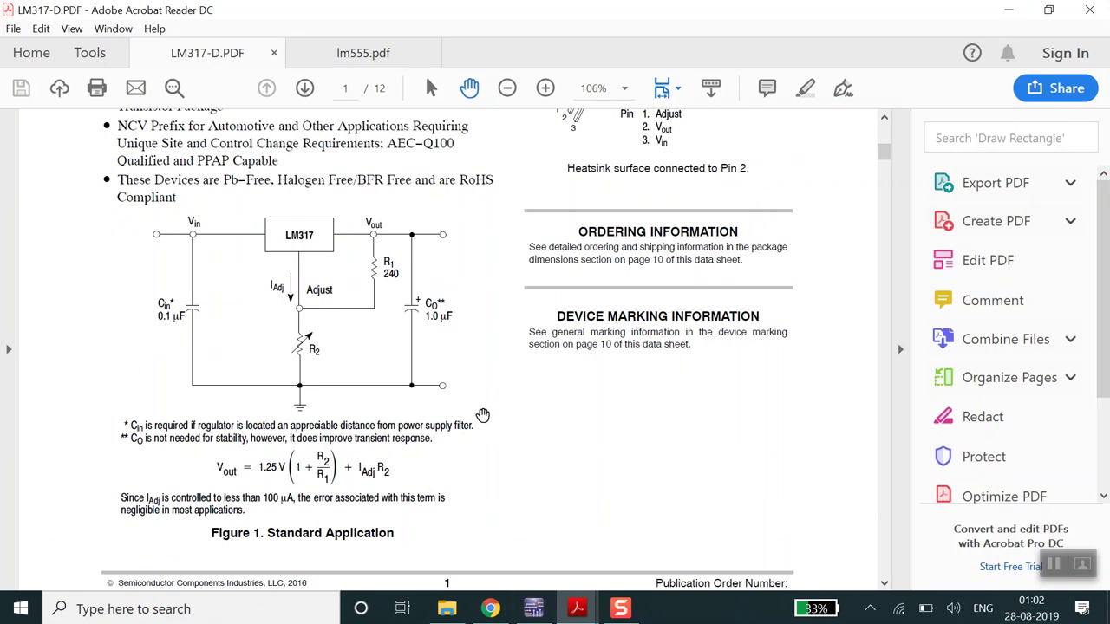
click(534, 608)
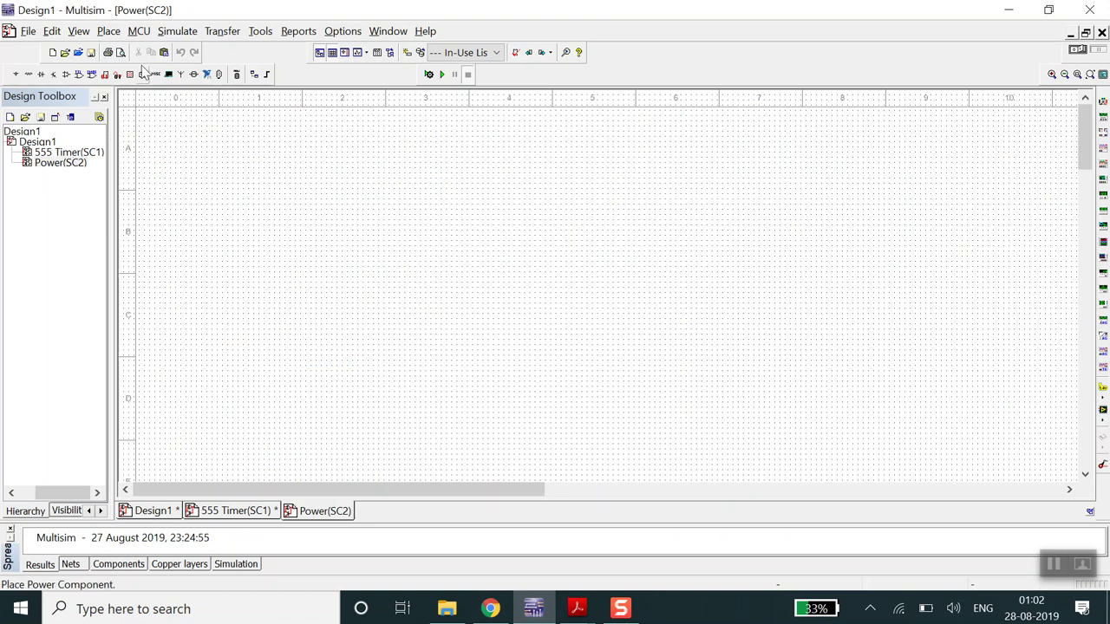
Step: Search the component database for lm317 across all groups and families
click(108, 31)
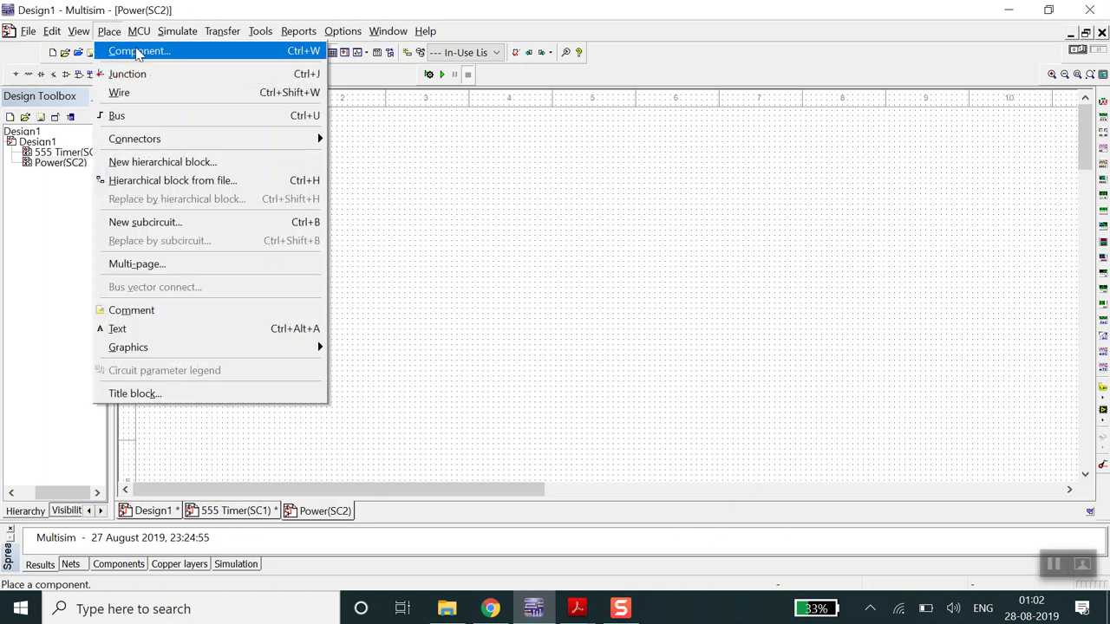
click(136, 50)
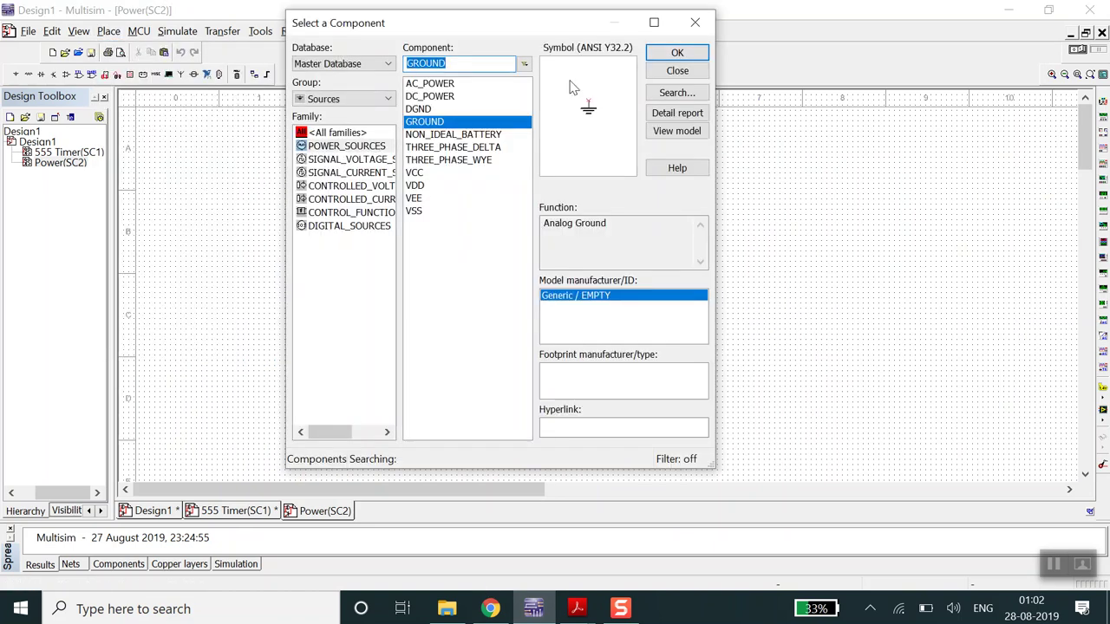
click(354, 99)
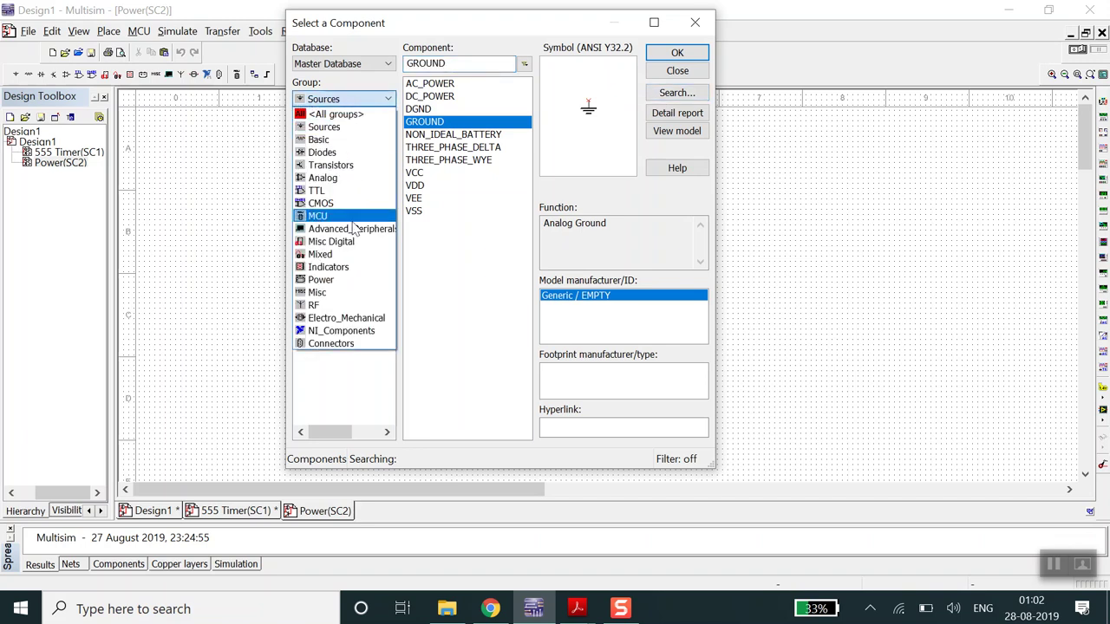
click(360, 31)
click(700, 92)
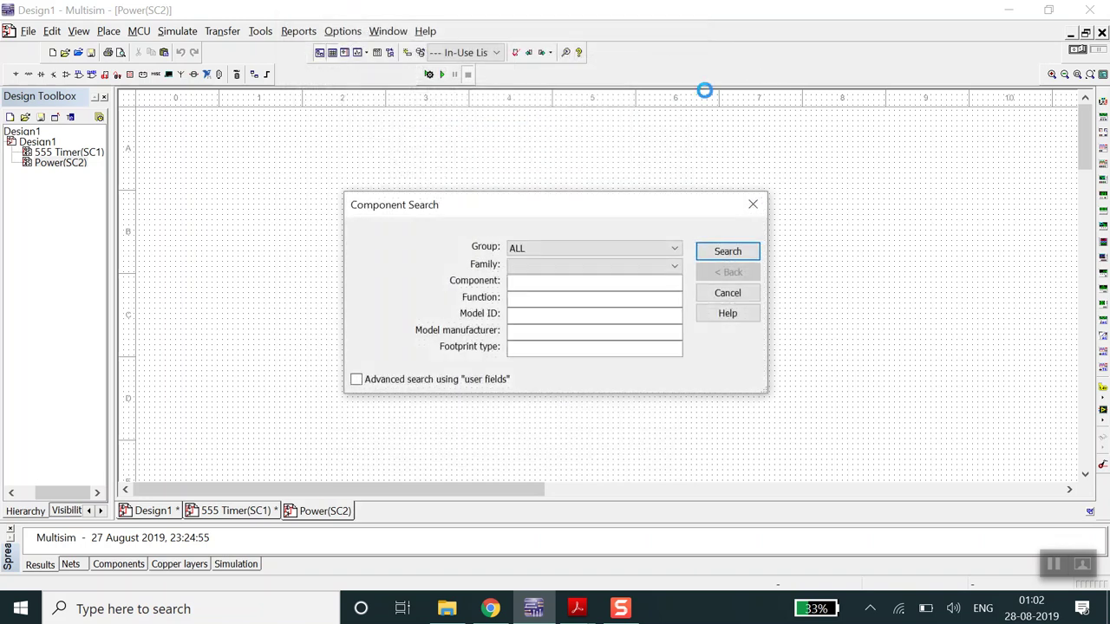
click(524, 281)
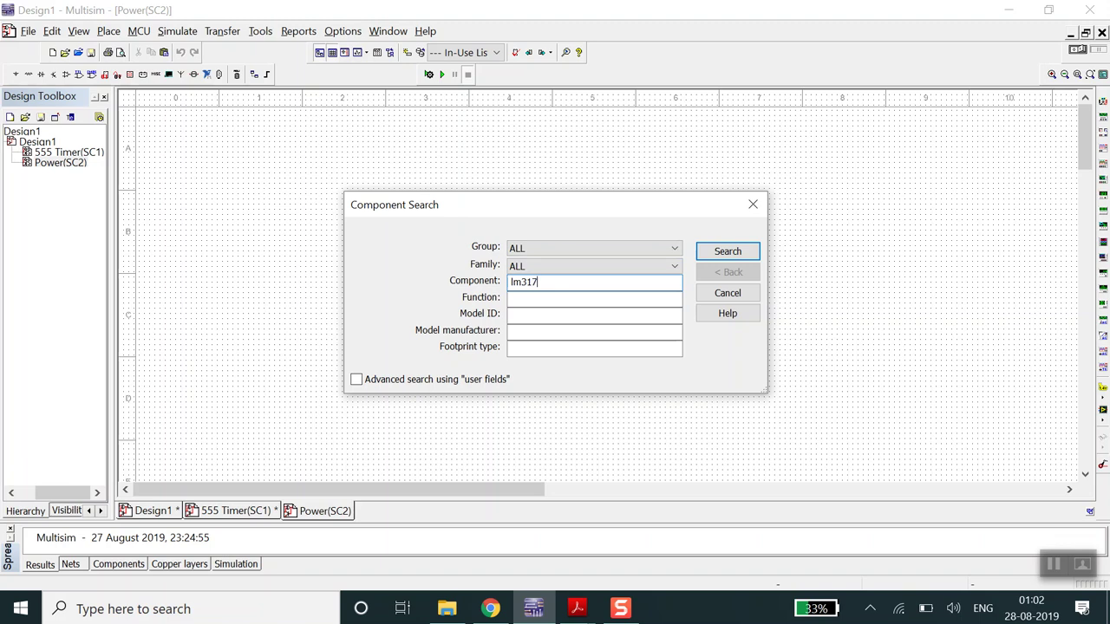
text(lm317)
click(713, 254)
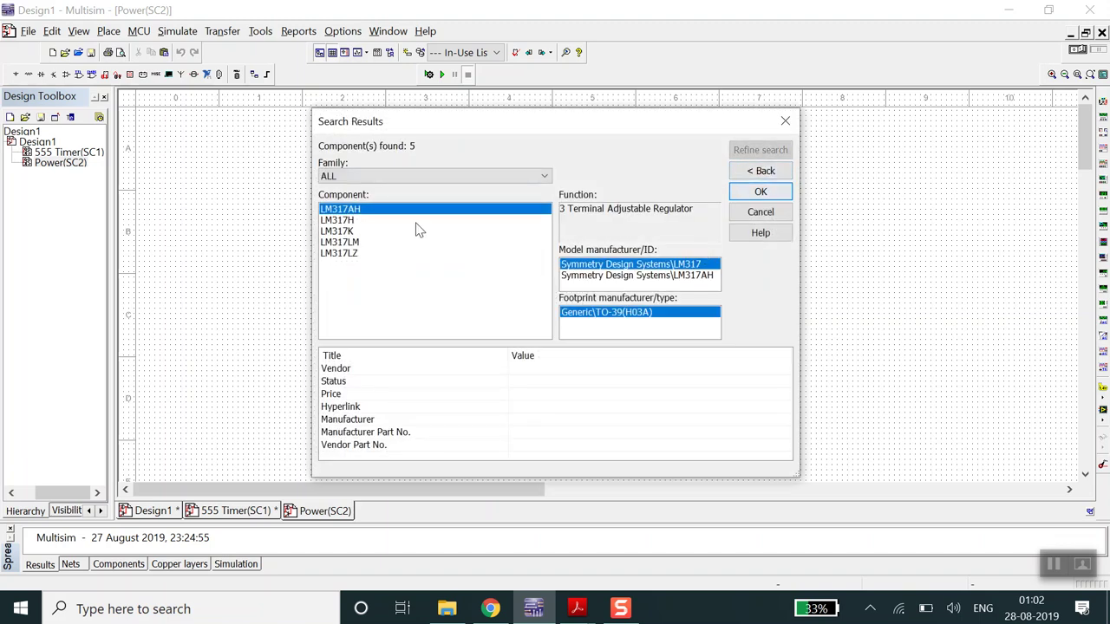
Step: Compare the LM317 variants found, choose LM317AH with the LM317 model and TO-39 footprint, and place it near the centre of the Power sheet
click(348, 222)
click(343, 232)
click(341, 253)
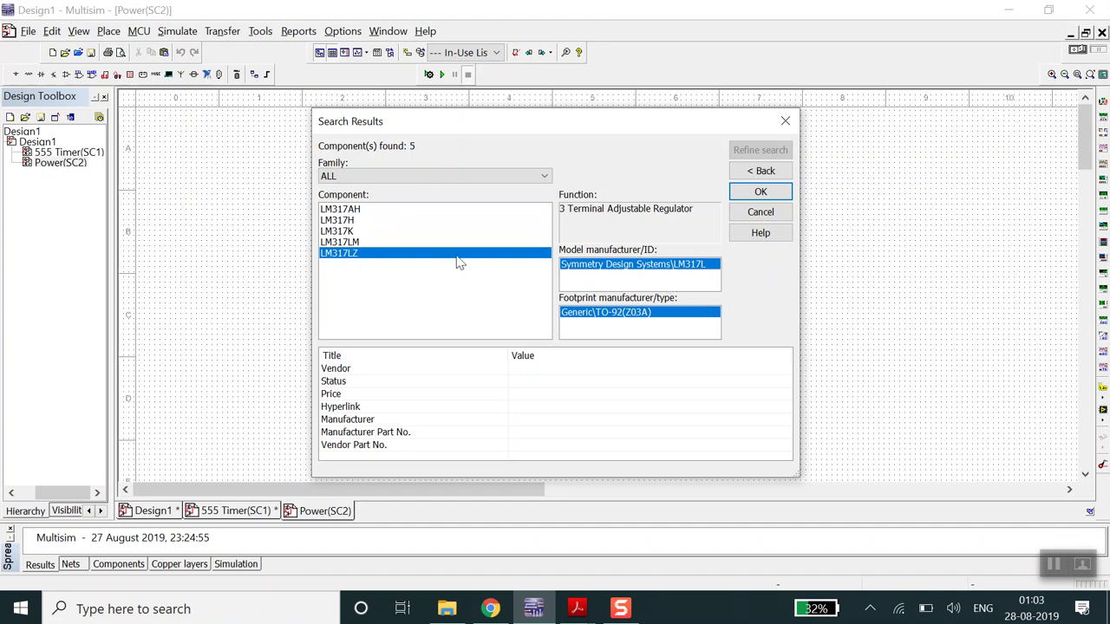
click(350, 212)
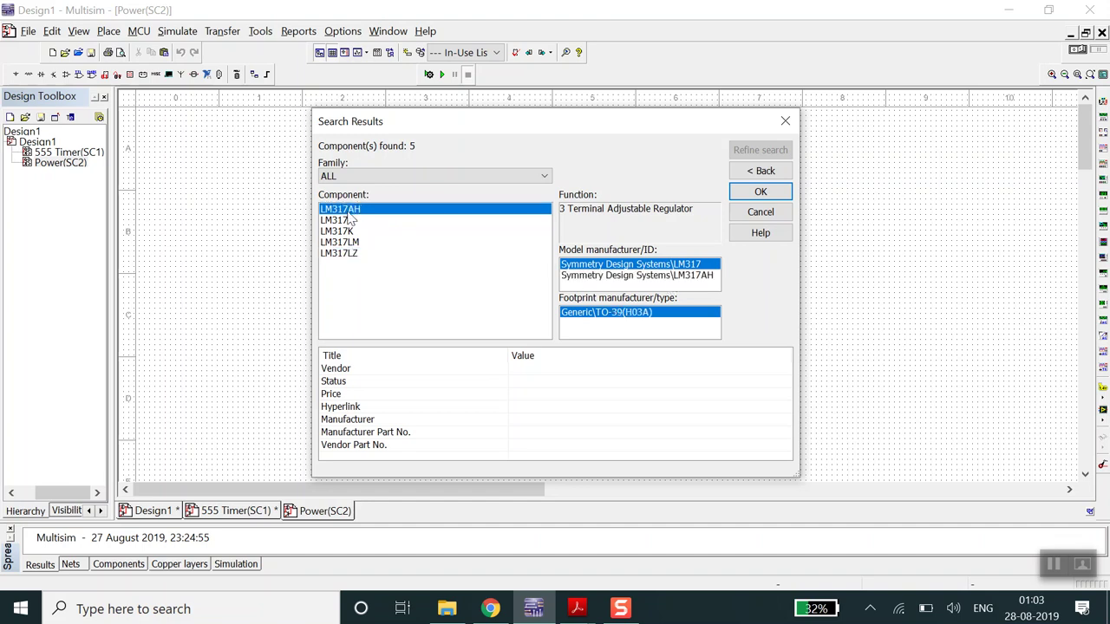
click(759, 192)
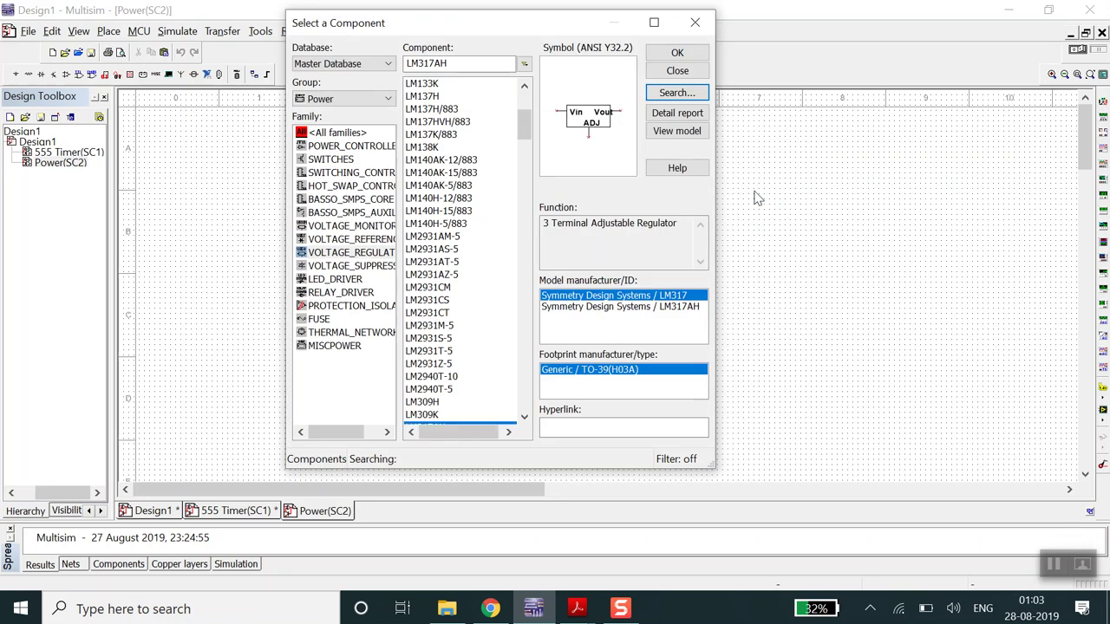
click(679, 53)
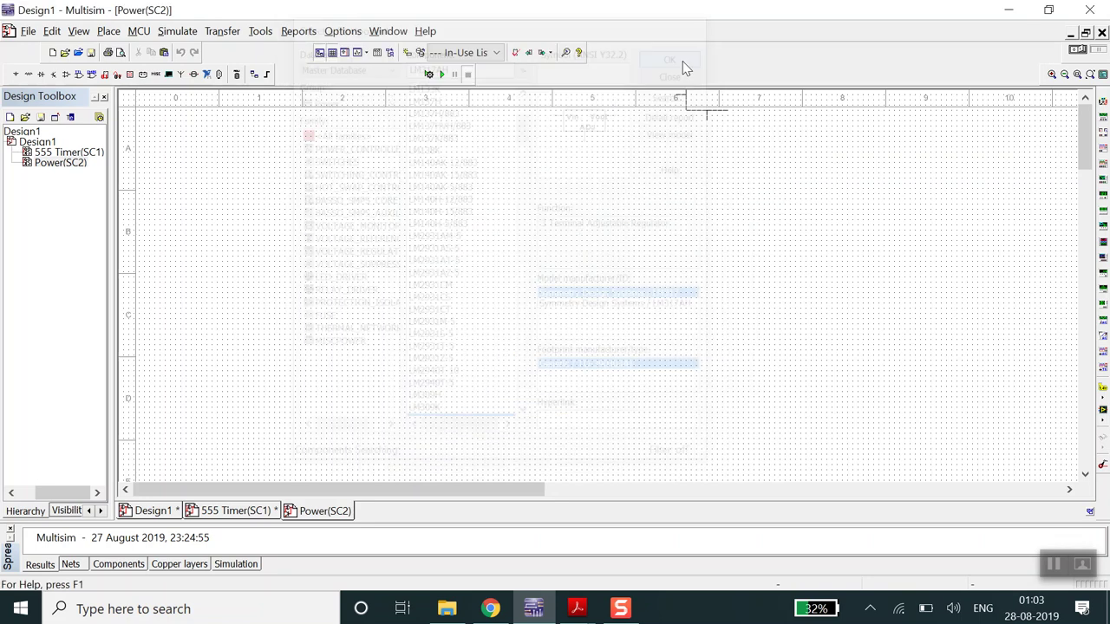
click(487, 238)
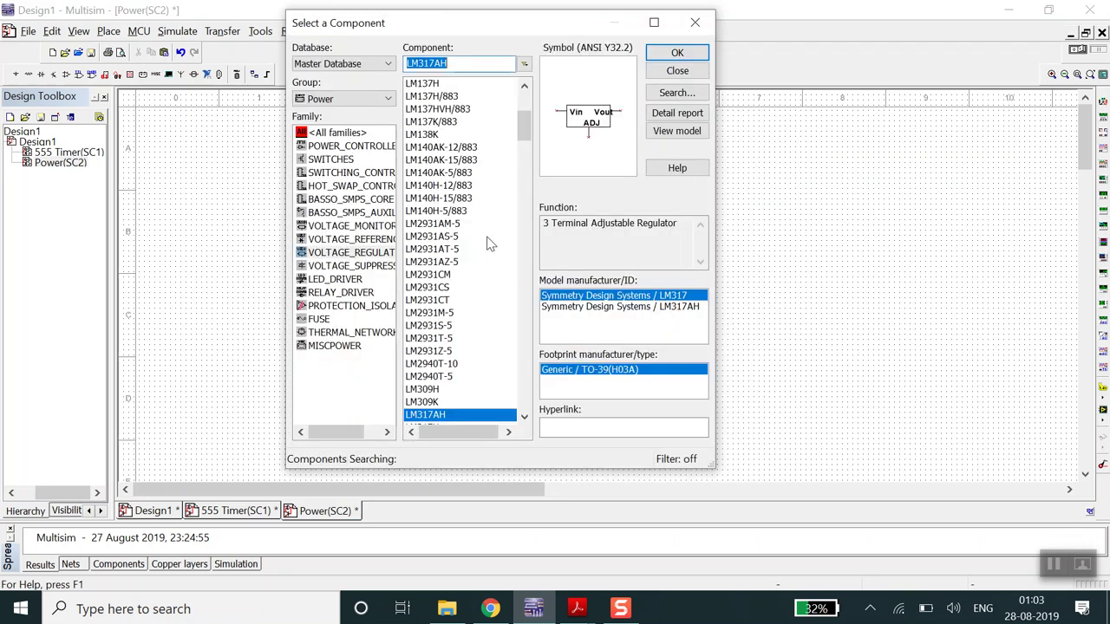
Step: Close the component browser, study the LM317 standard application schematic in LM317-D.PDF in Adobe Acrobat Reader, and return to the Power sheet in Multisim
click(698, 24)
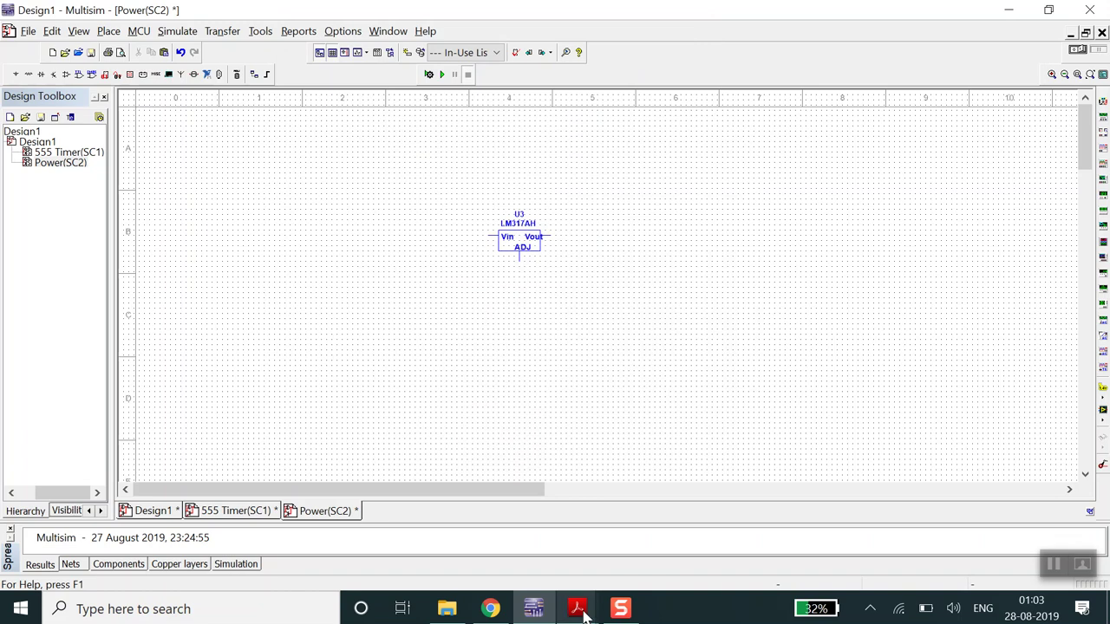
mouse_move(583, 612)
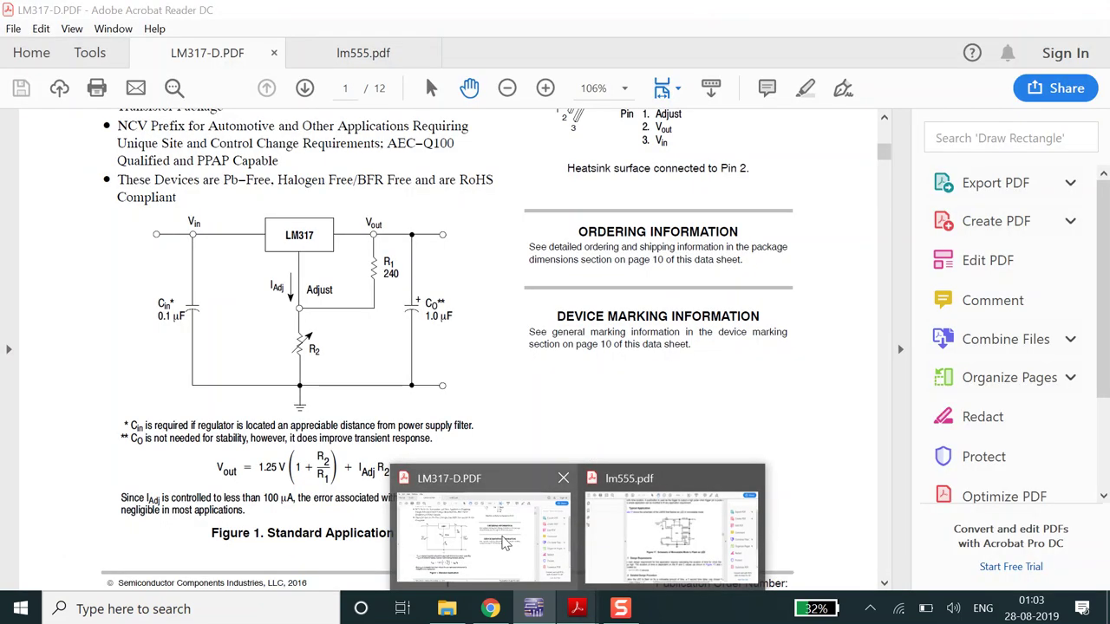
click(531, 534)
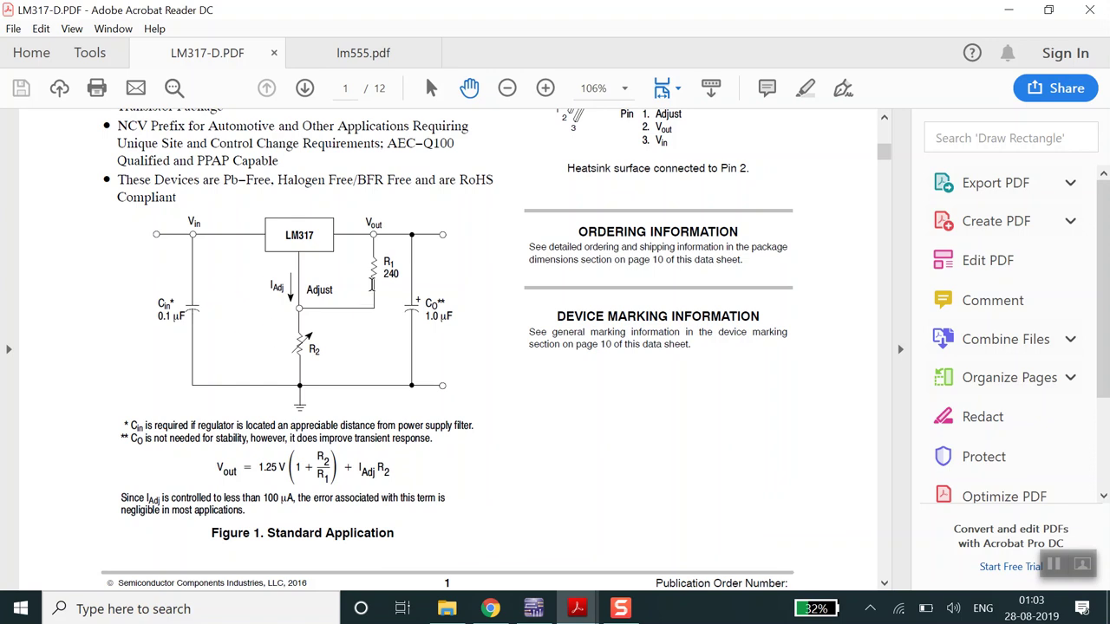
click(535, 610)
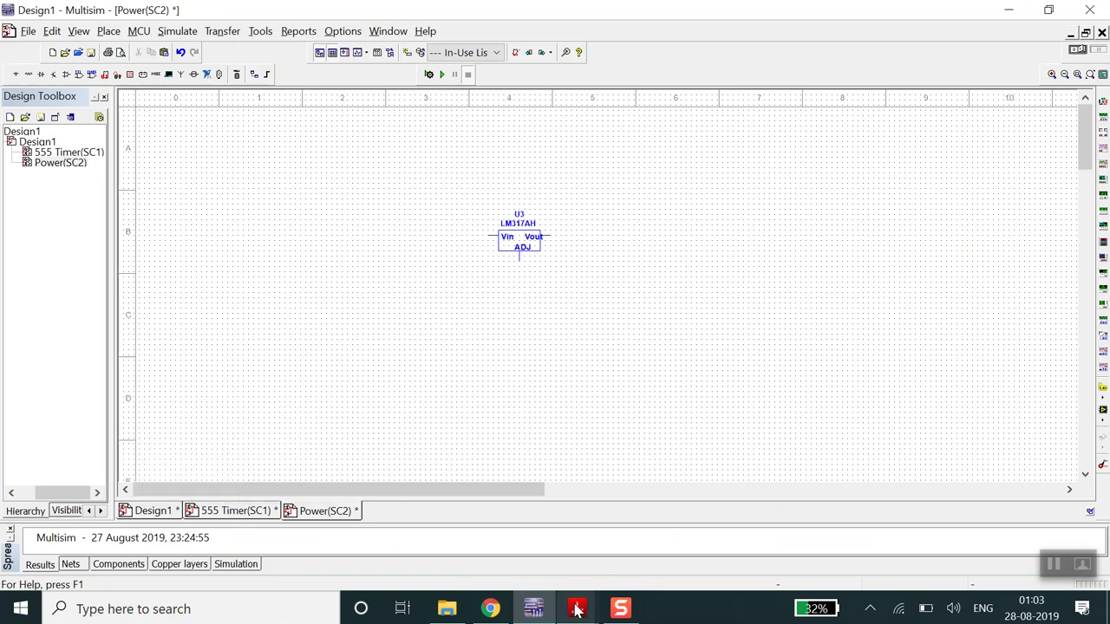
mouse_move(577, 611)
mouse_move(498, 565)
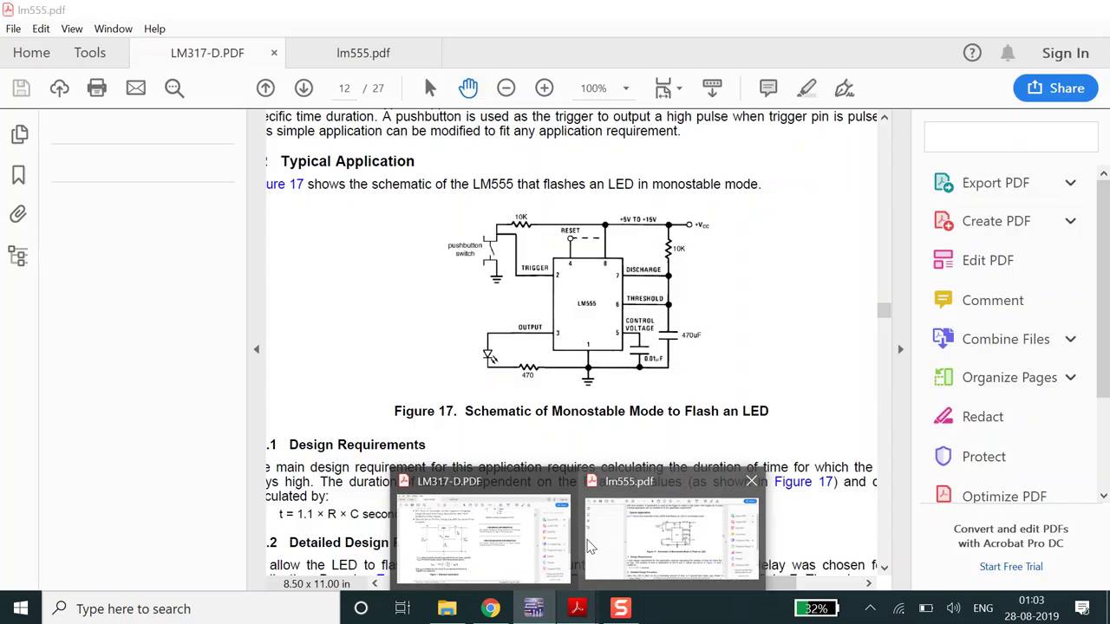
click(513, 544)
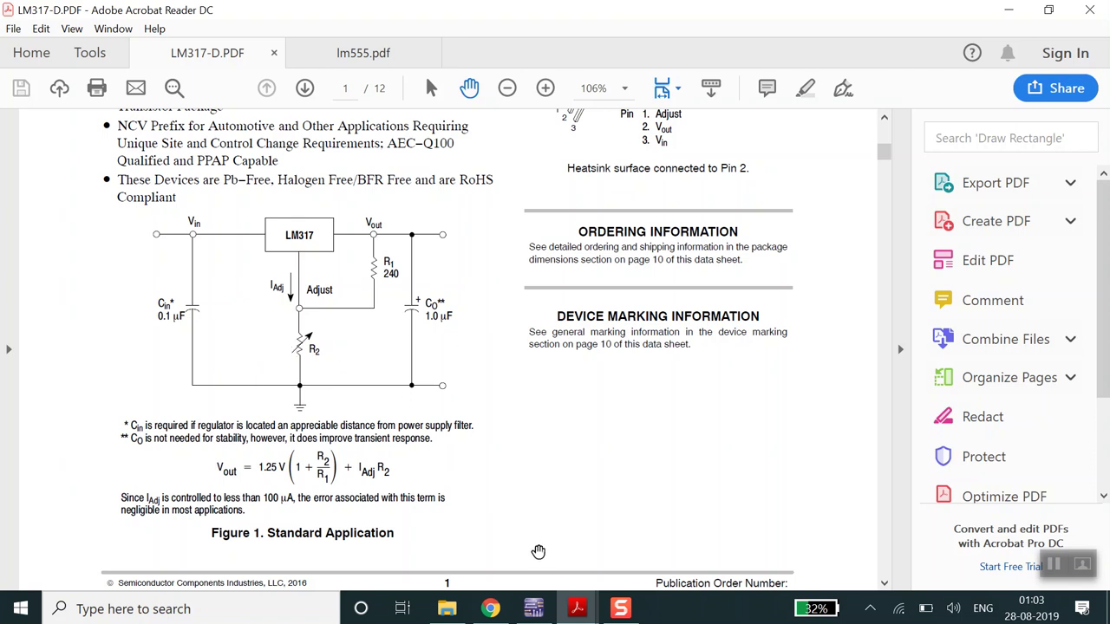
click(536, 612)
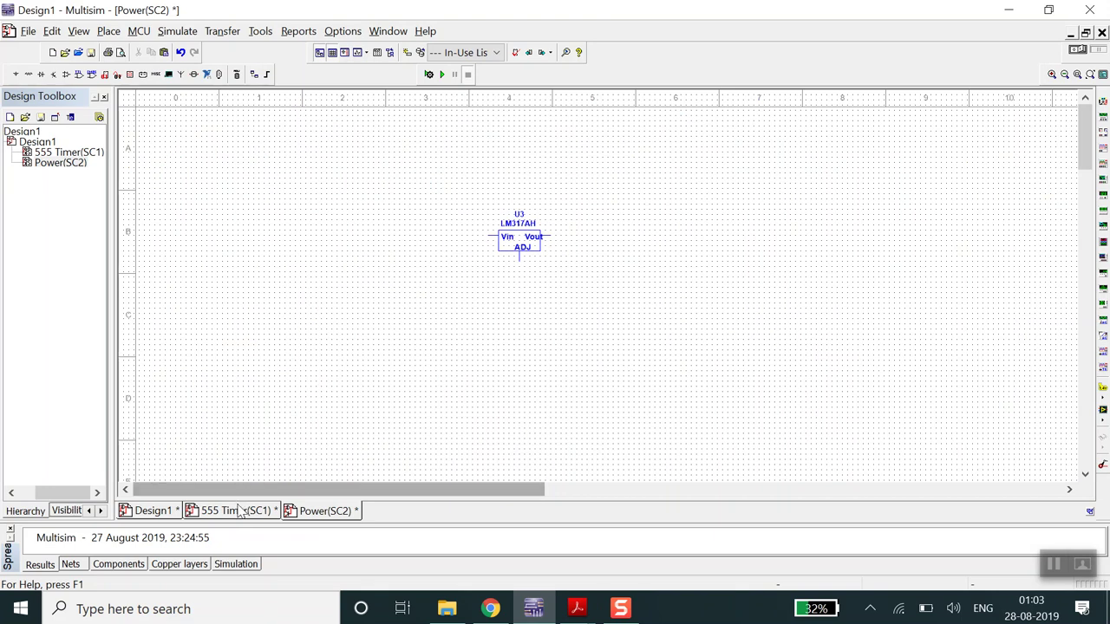
Step: Copy resistor R1, capacitor C2 and the ground below R2 from the 555 Timer(SC1) sheet into Power(SC2), beside the LM317AH input
mouse_move(240, 512)
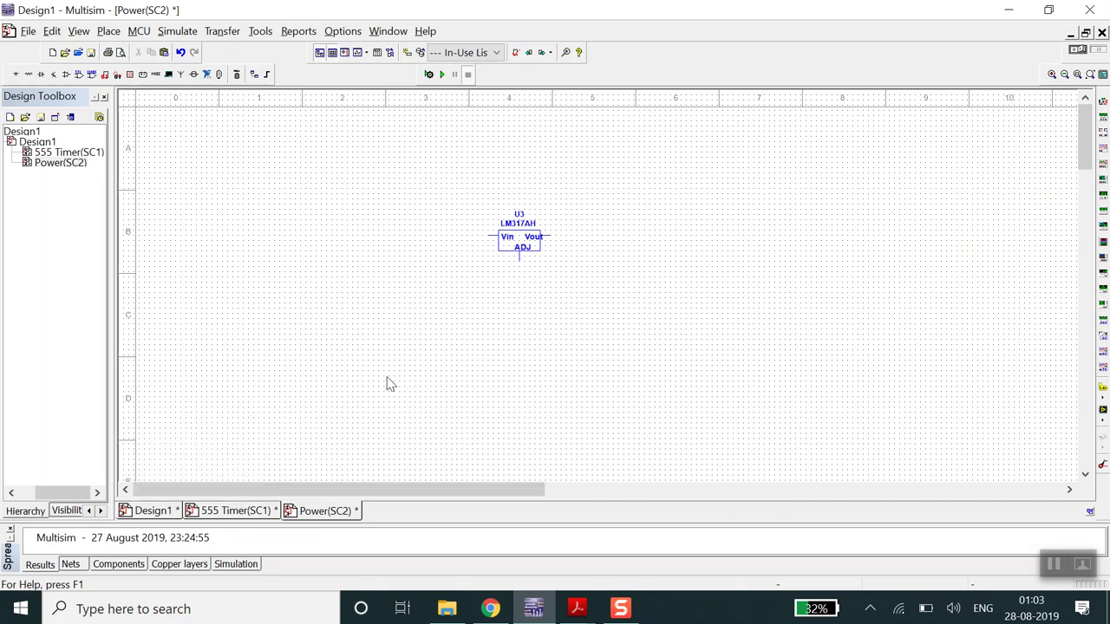
click(244, 512)
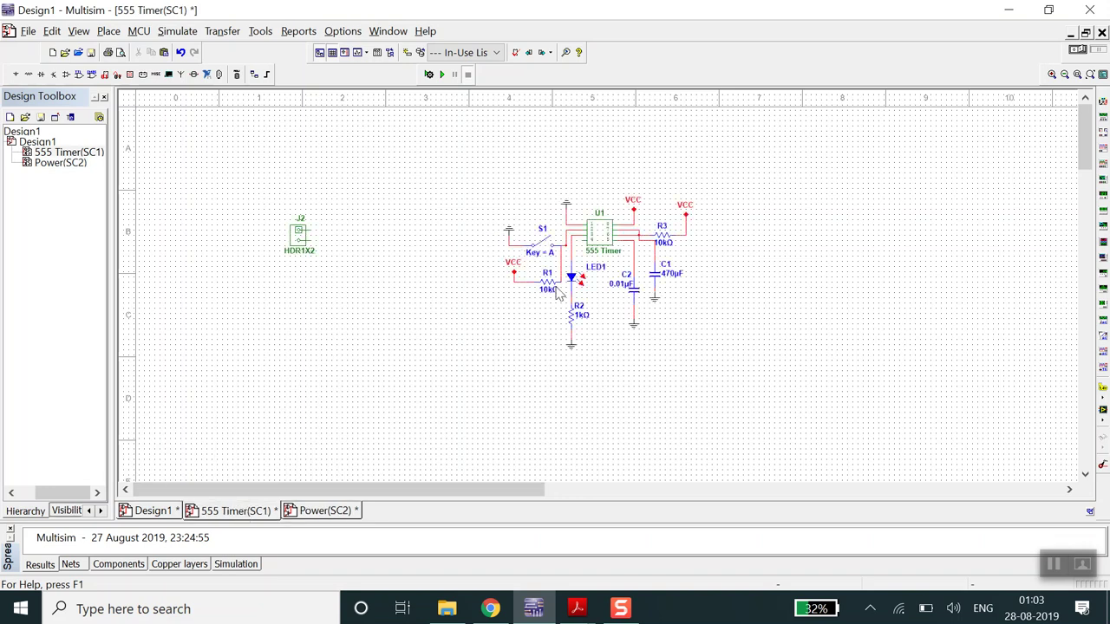
click(548, 289)
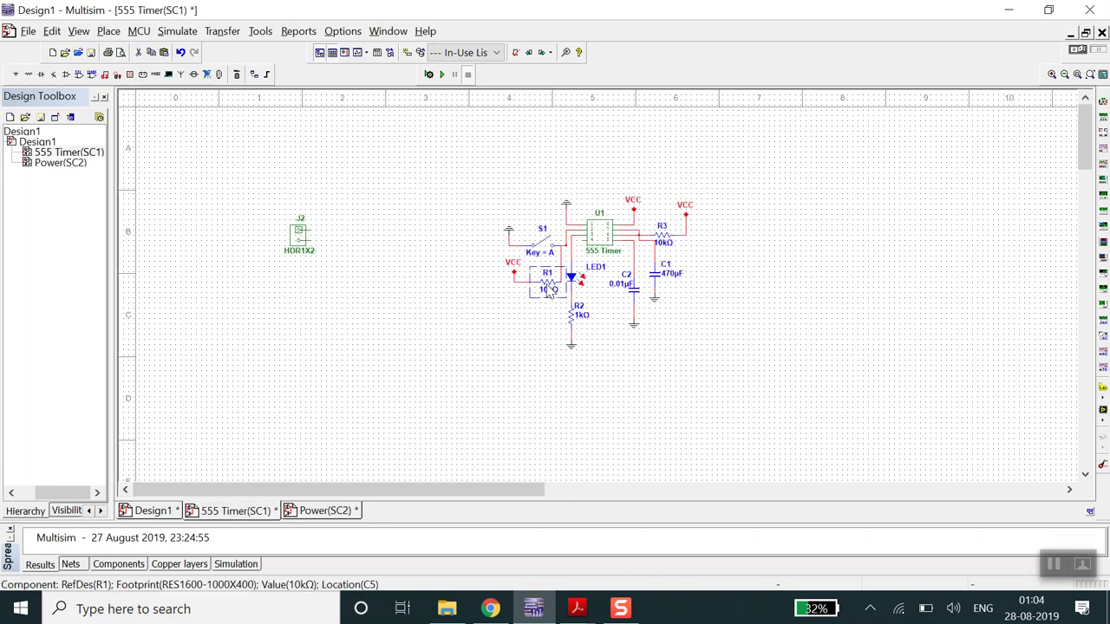
shift+click(636, 297)
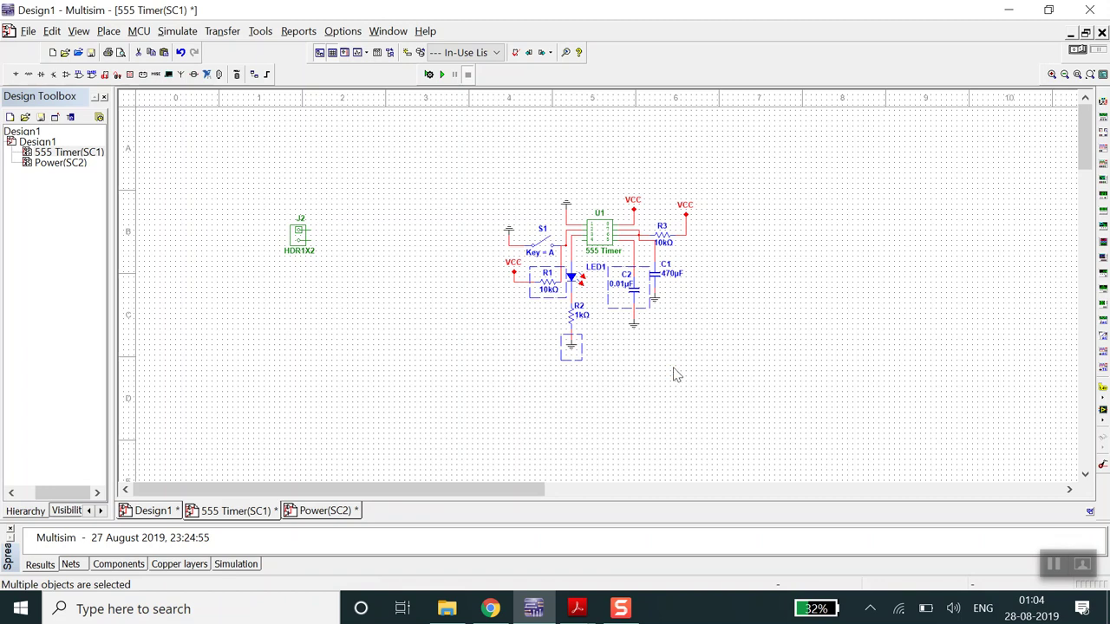
click(338, 512)
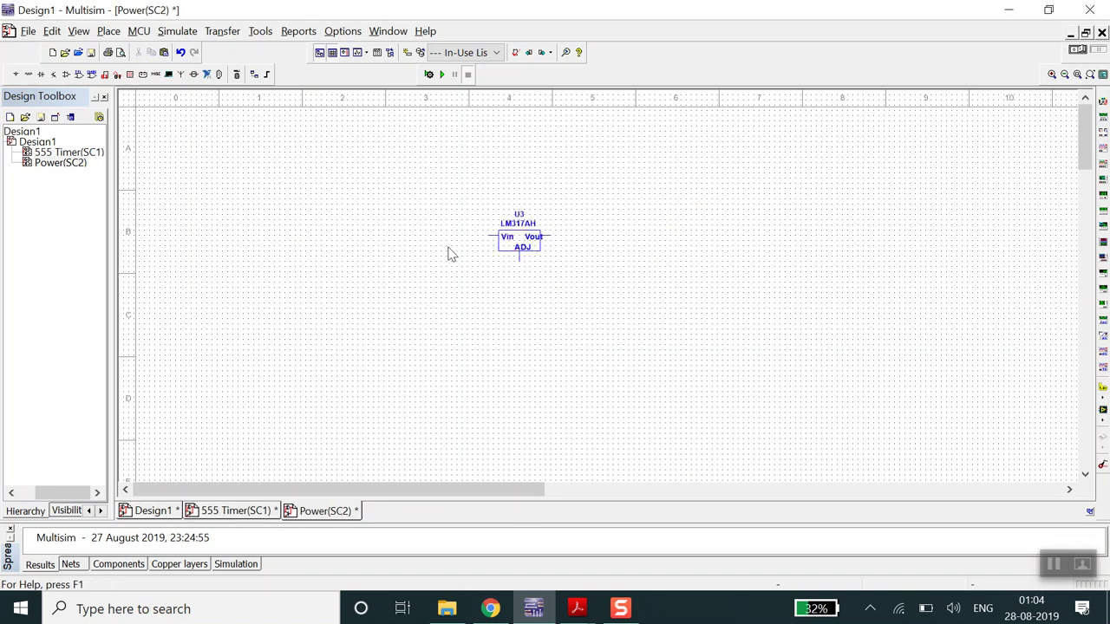
key(ctrl+v)
click(317, 277)
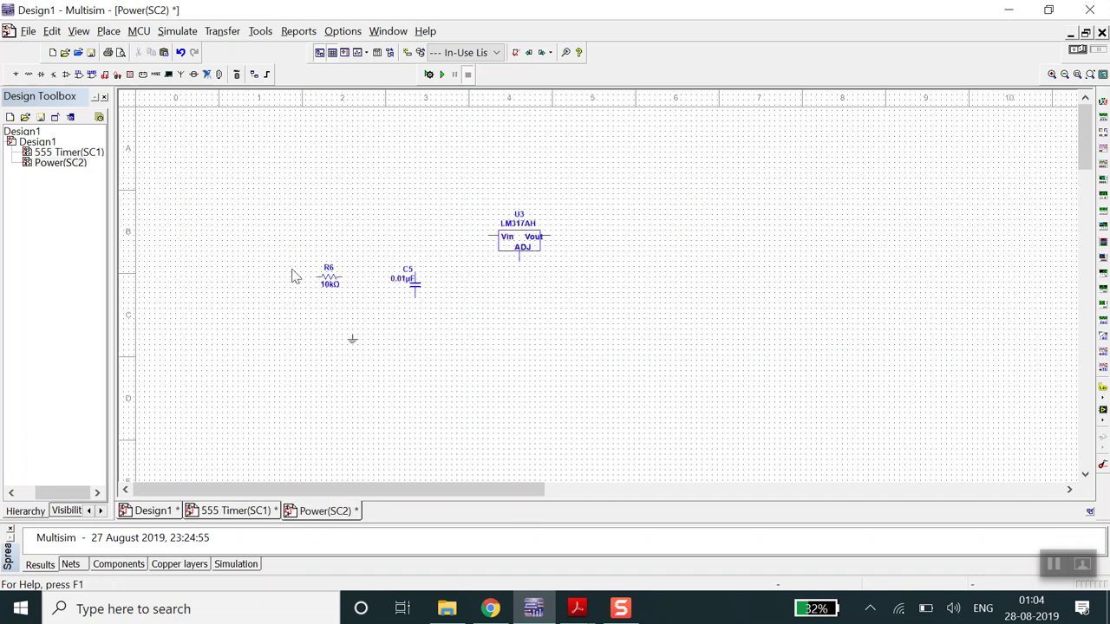
Step: Duplicate the pasted 10kΩ resistor and place the copy just below the LM317AH output
click(333, 282)
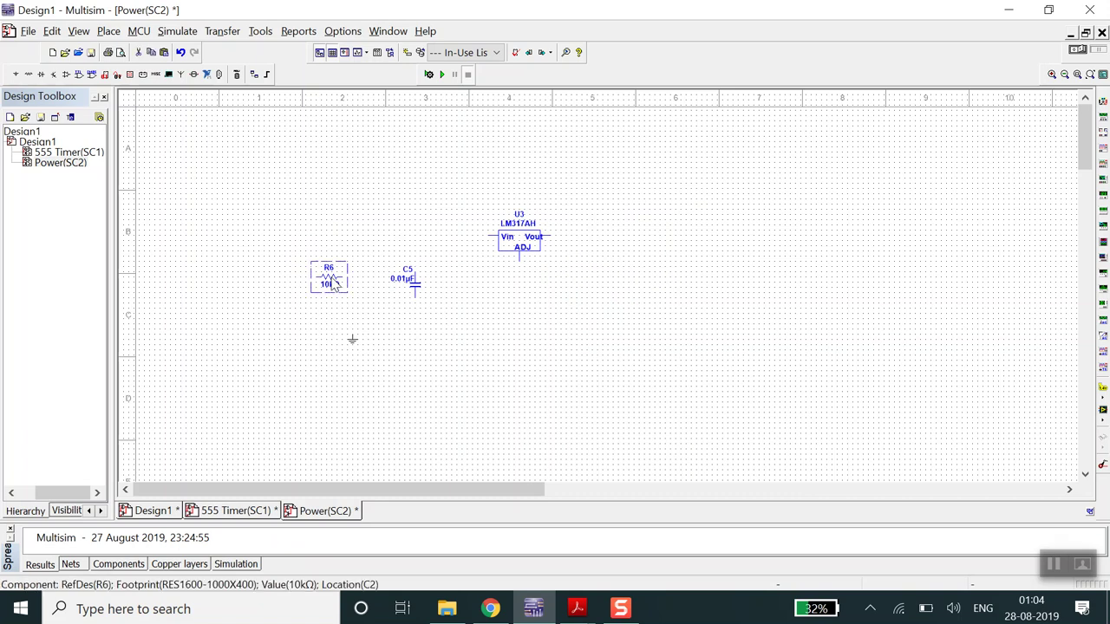
key(ctrl+v)
click(543, 304)
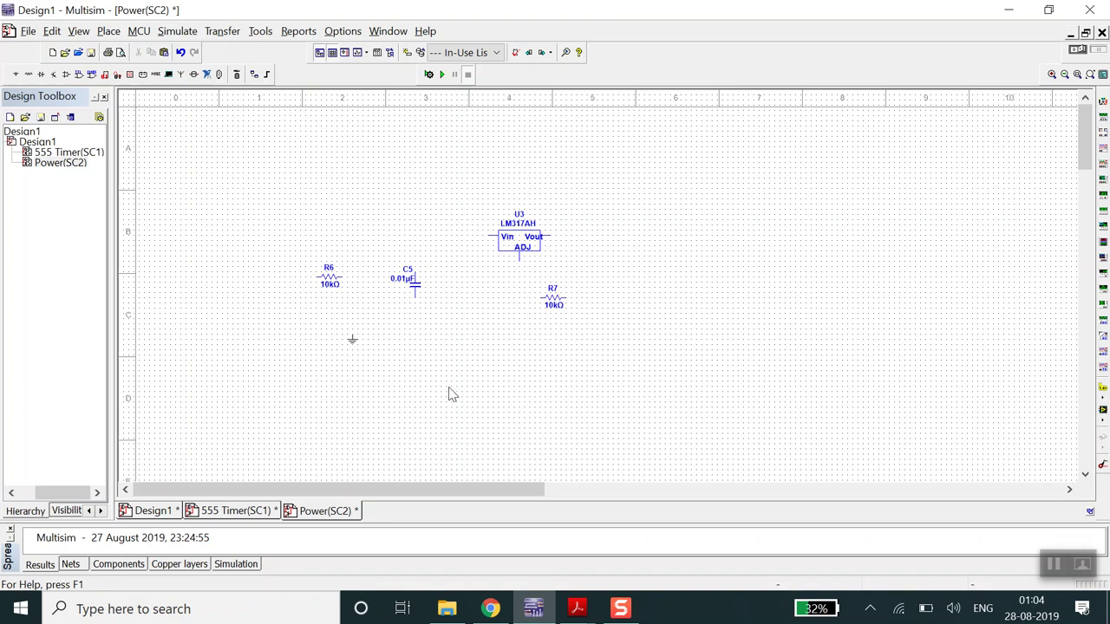
Step: On the Power(SC2) sheet, draw a wire outward from the LM317AH Vin pin and another from Vout that turns upward
click(247, 513)
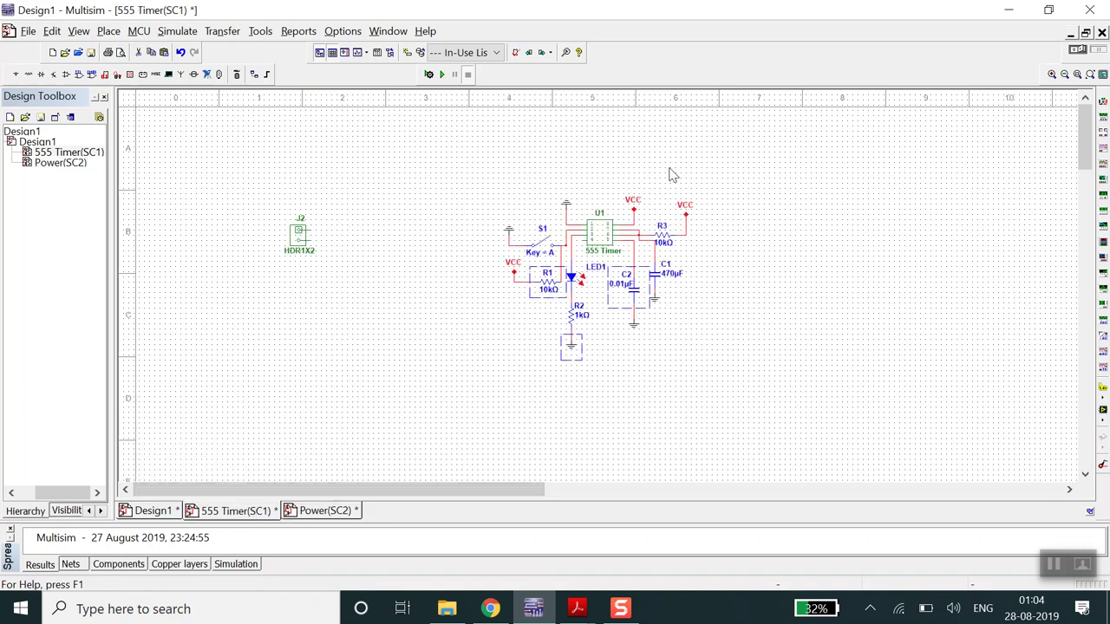
click(326, 514)
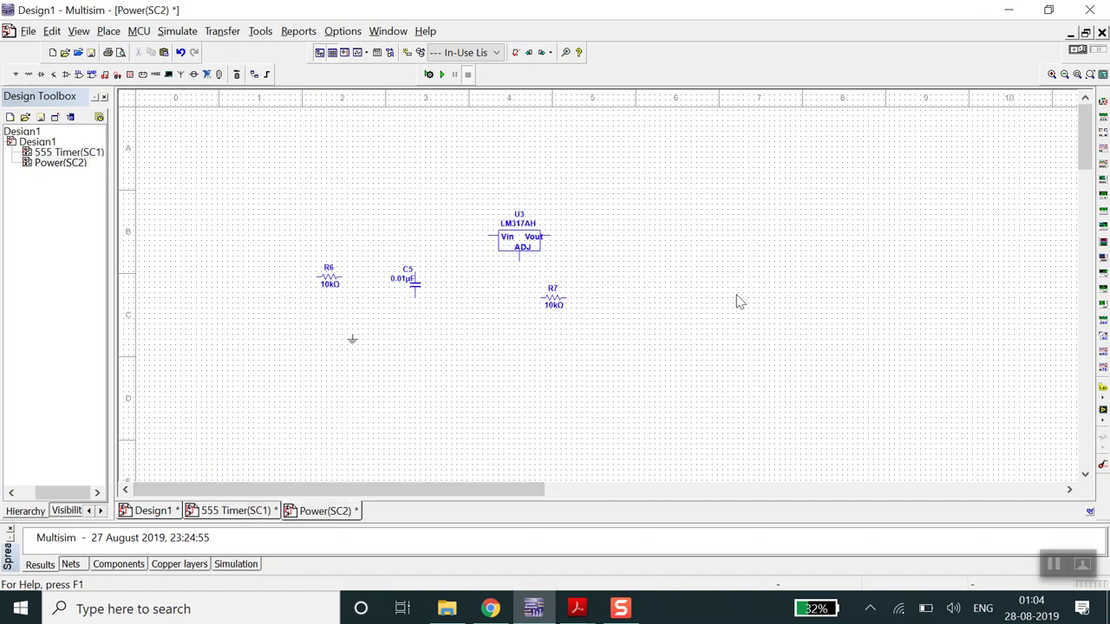
click(549, 236)
double_click(582, 213)
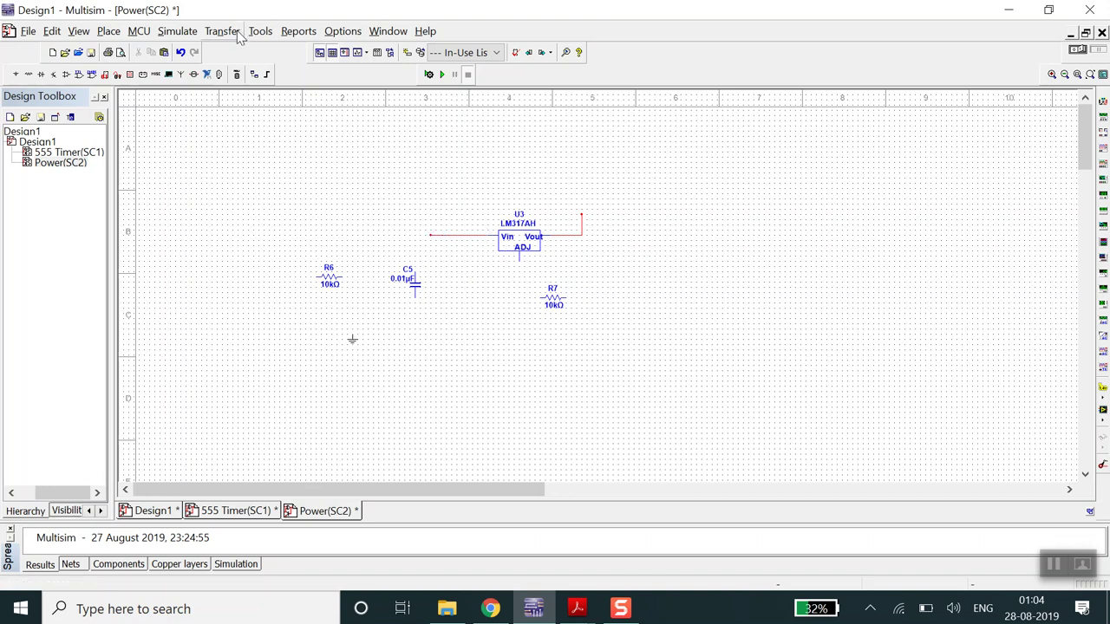
Step: Place a global connector on the LM317AH Vin wire and assign it to the existing 20V net
click(110, 32)
click(111, 32)
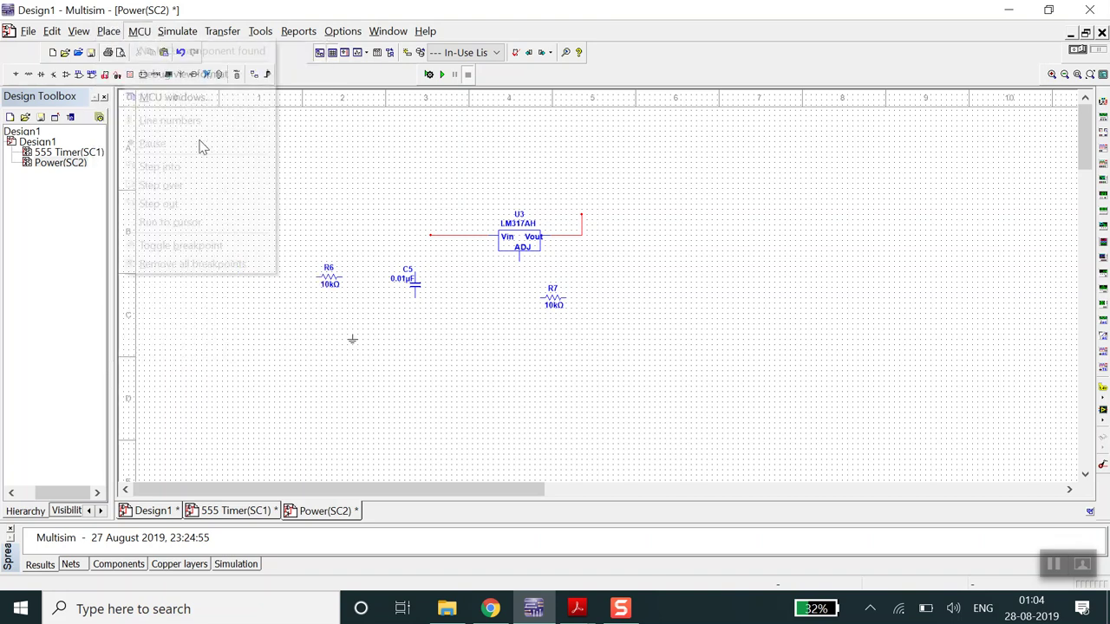
click(108, 32)
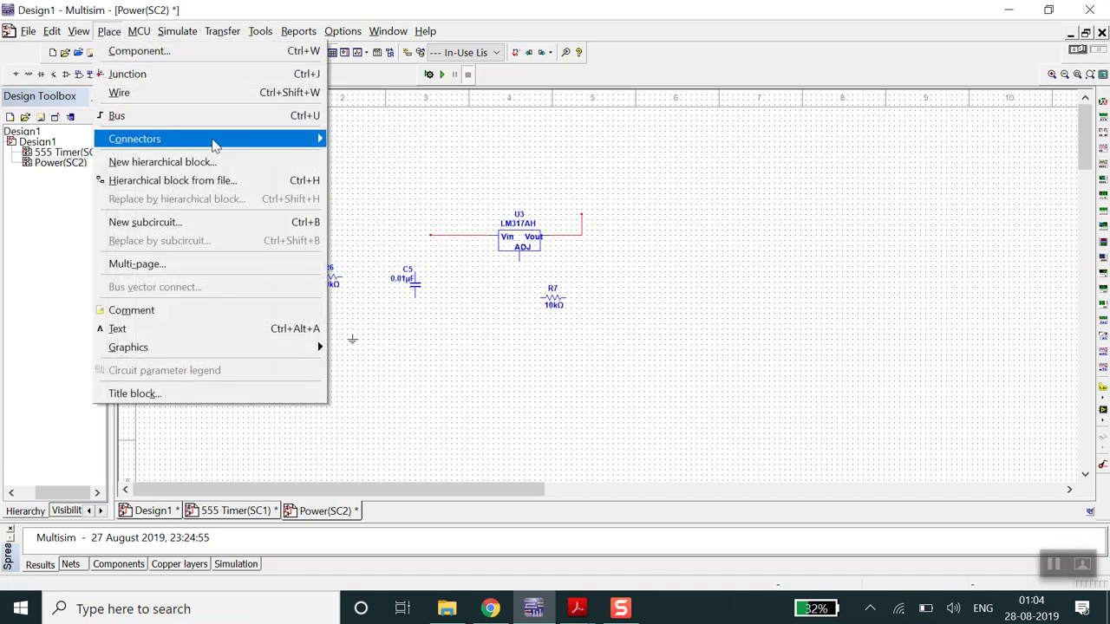
mouse_move(275, 142)
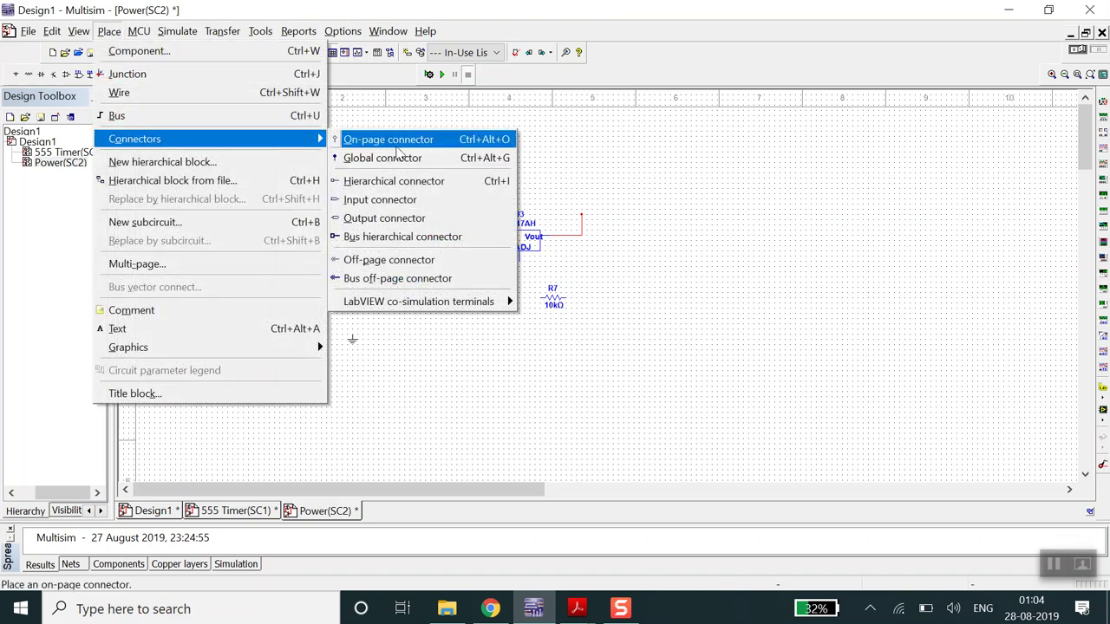
click(400, 157)
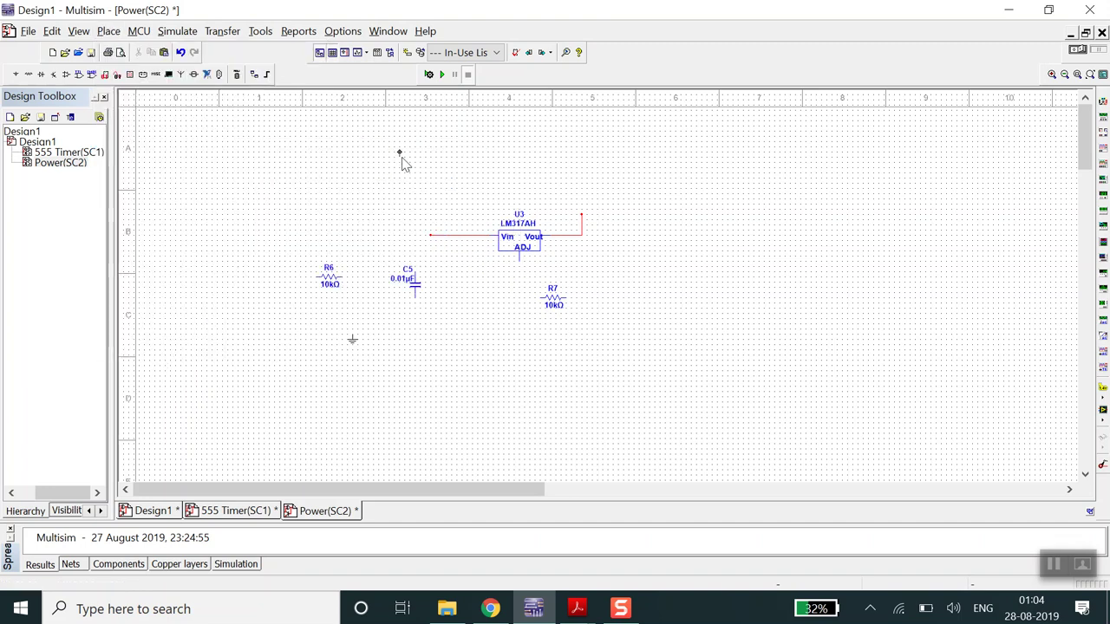
click(453, 234)
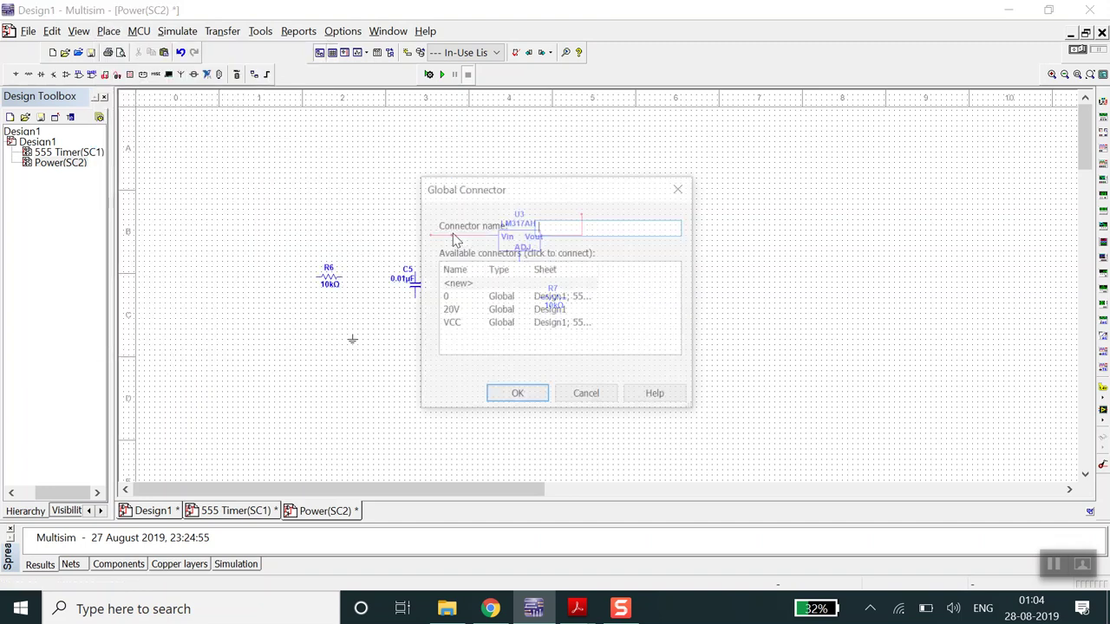
click(465, 312)
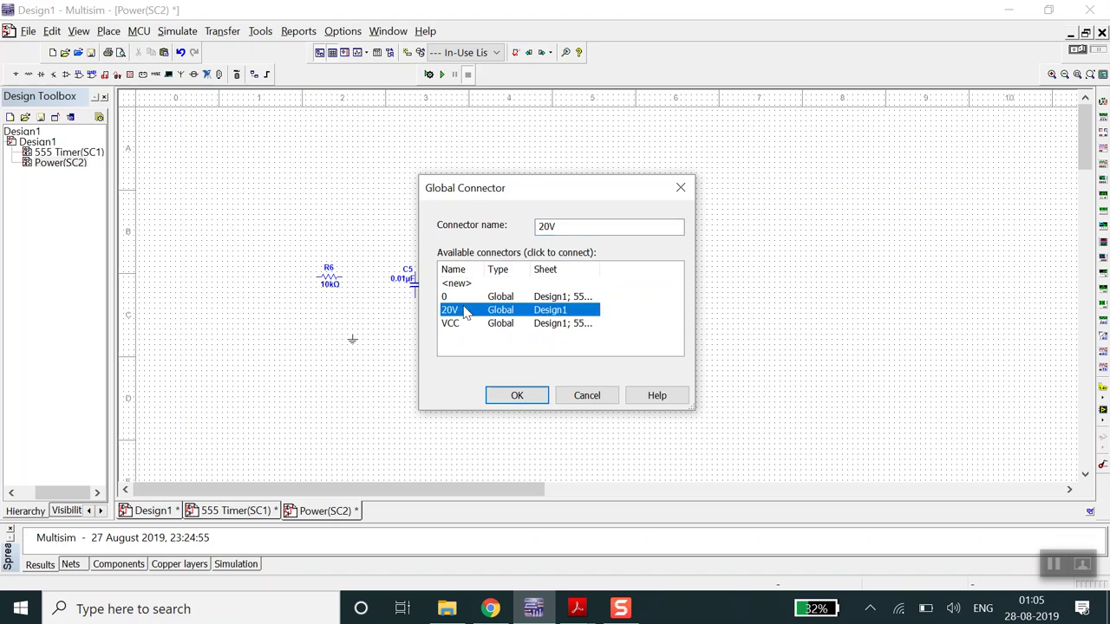
click(517, 396)
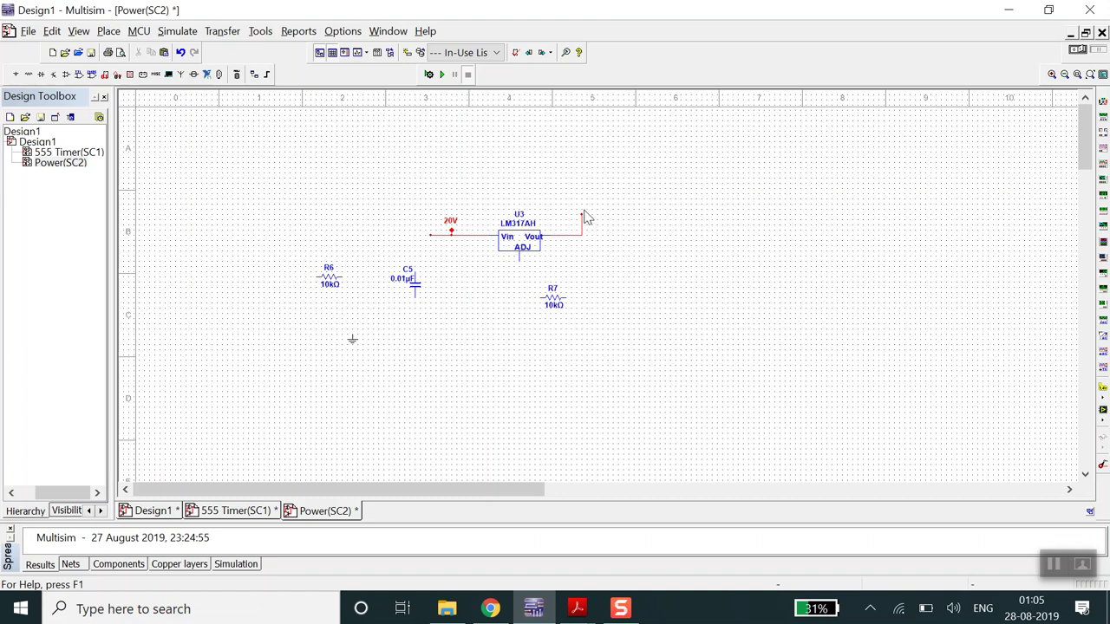
Step: Copy the VCC global connector above R3 on the 555 Timer(SC1) sheet and attach the copy to the end of the LM317AH Vout wire
click(240, 512)
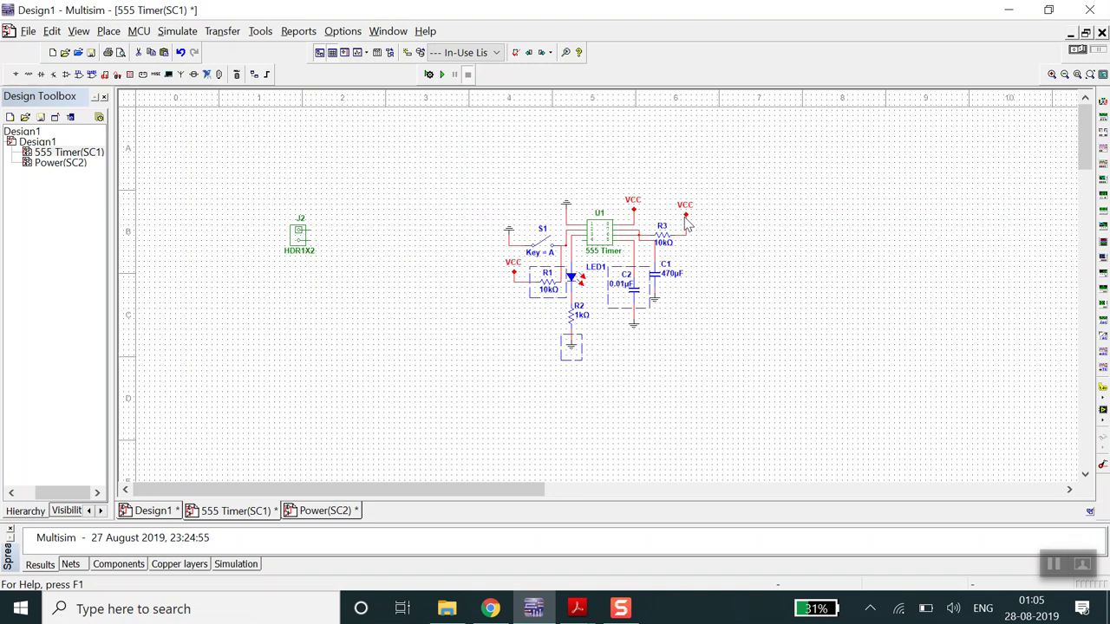
click(685, 224)
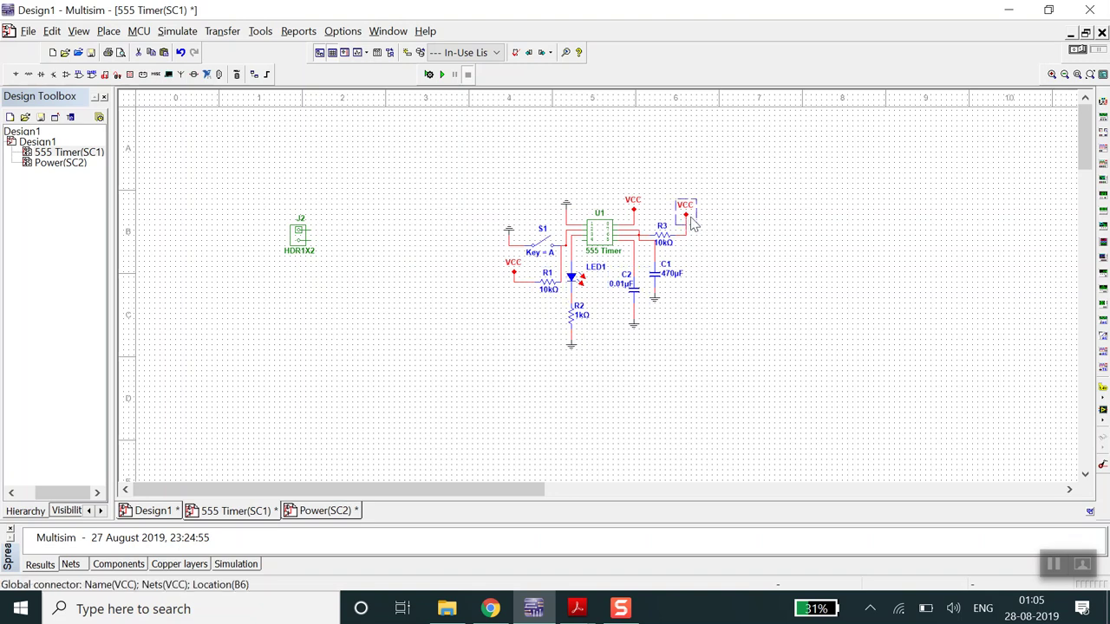
click(117, 31)
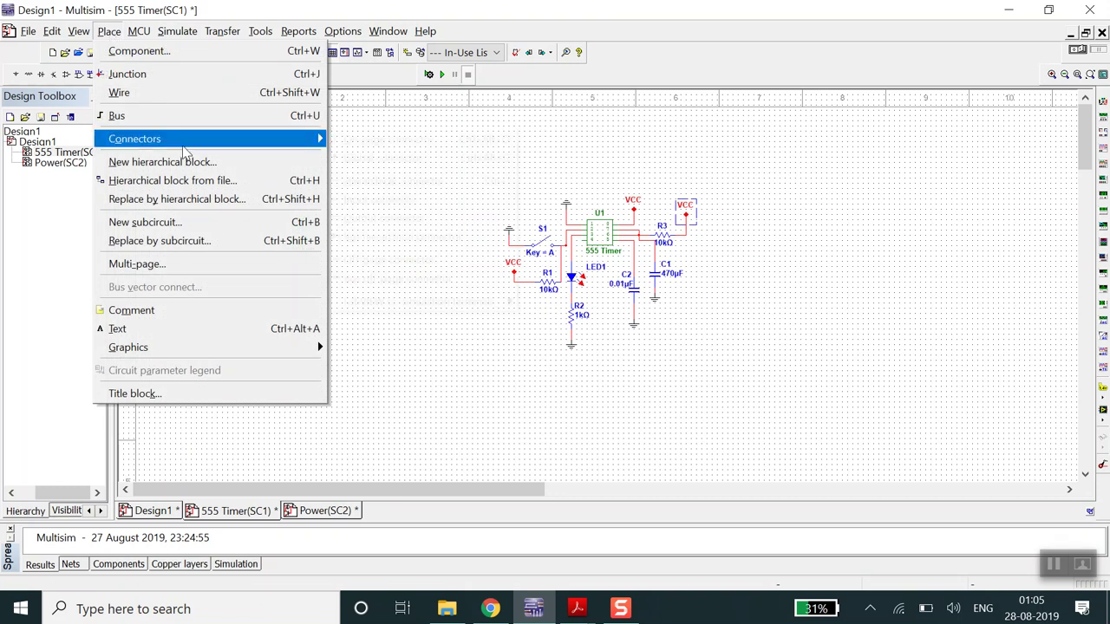
mouse_move(186, 149)
click(406, 158)
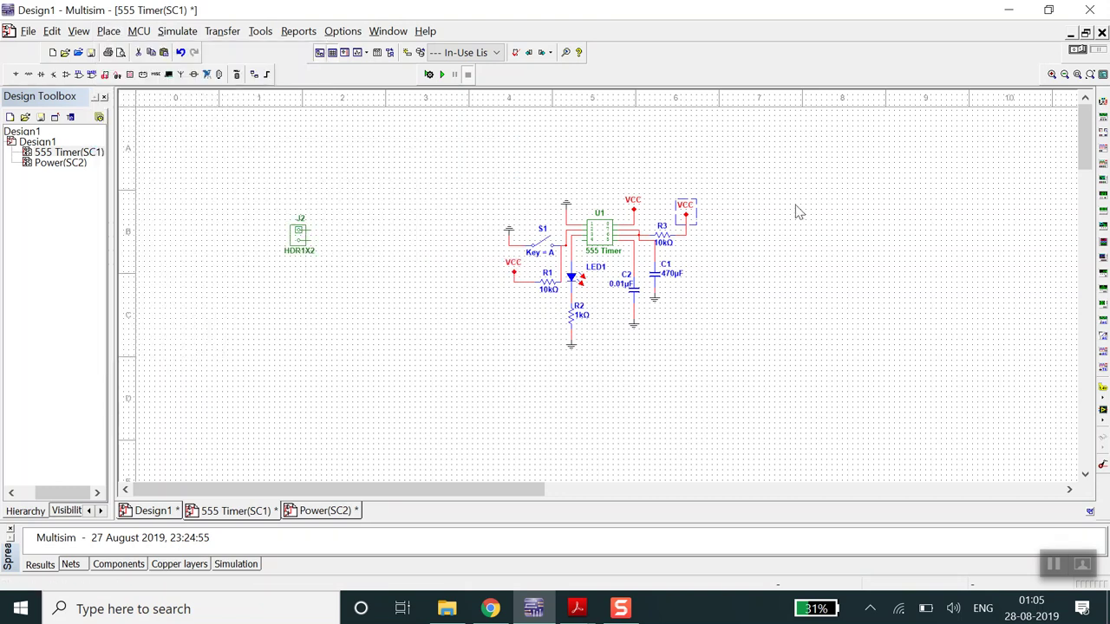
click(685, 217)
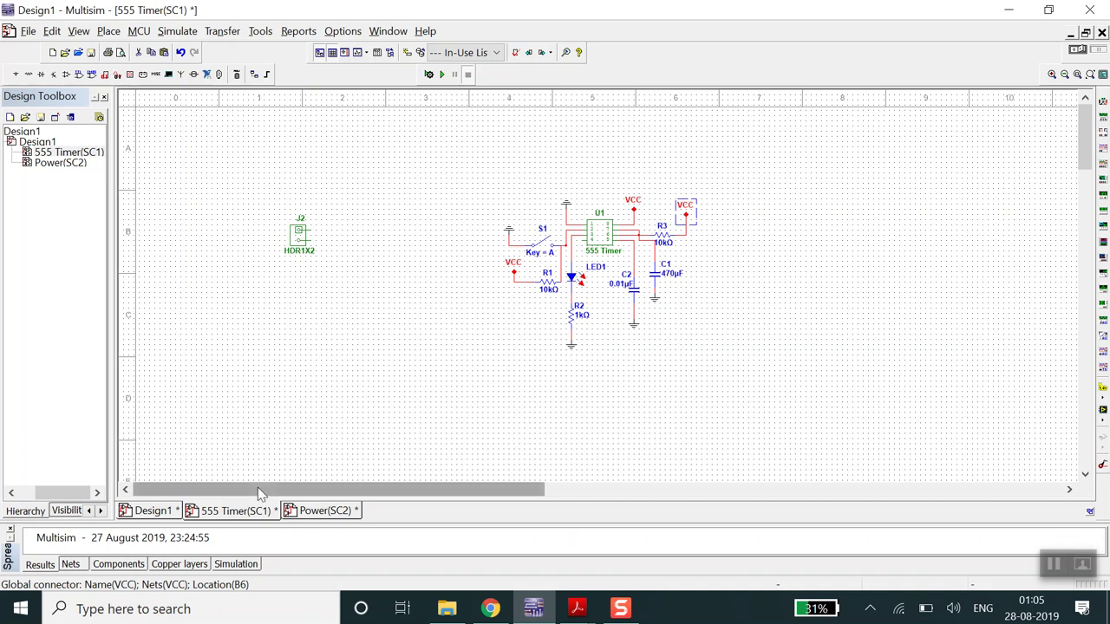
click(321, 511)
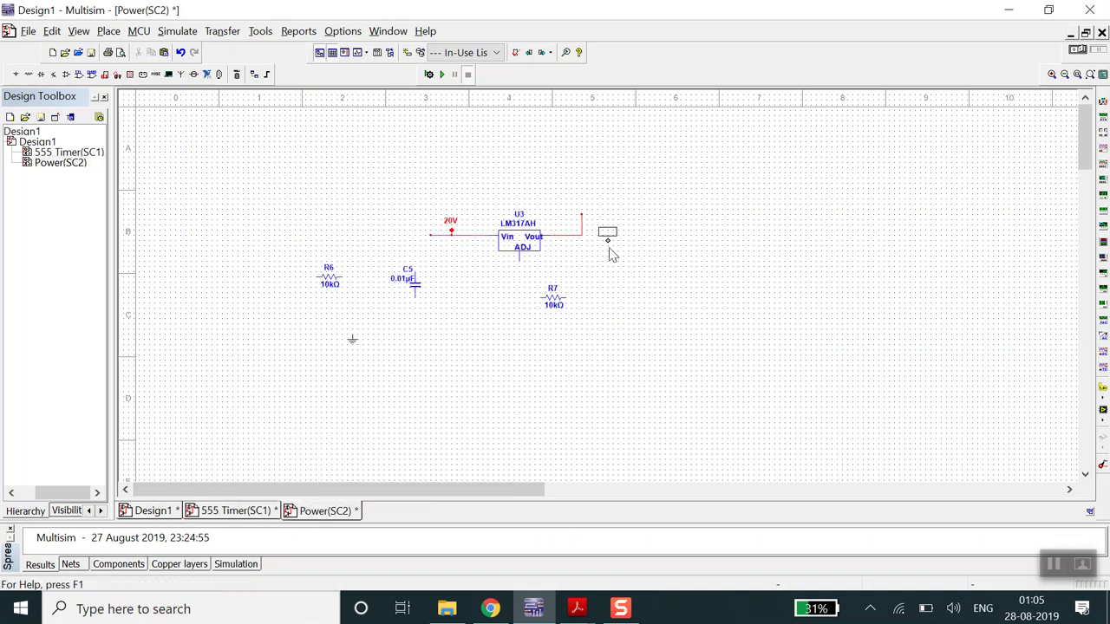
click(582, 214)
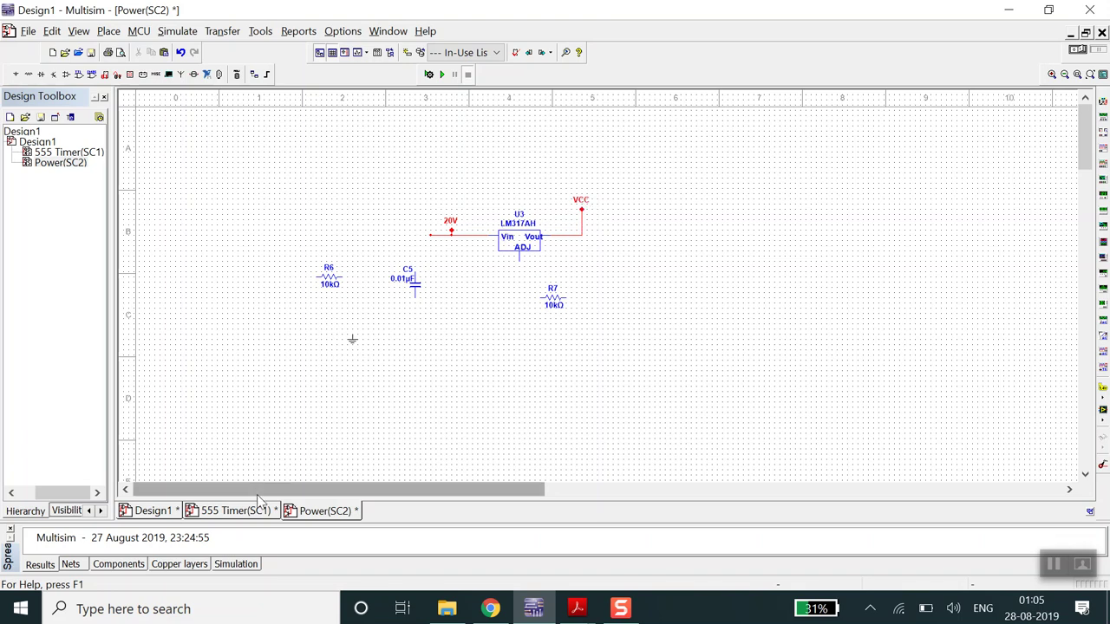
Step: Check the VCC connectors on the 555 Timer(SC1) sheet against the VCC connector on the Power(SC2) sheet
click(234, 511)
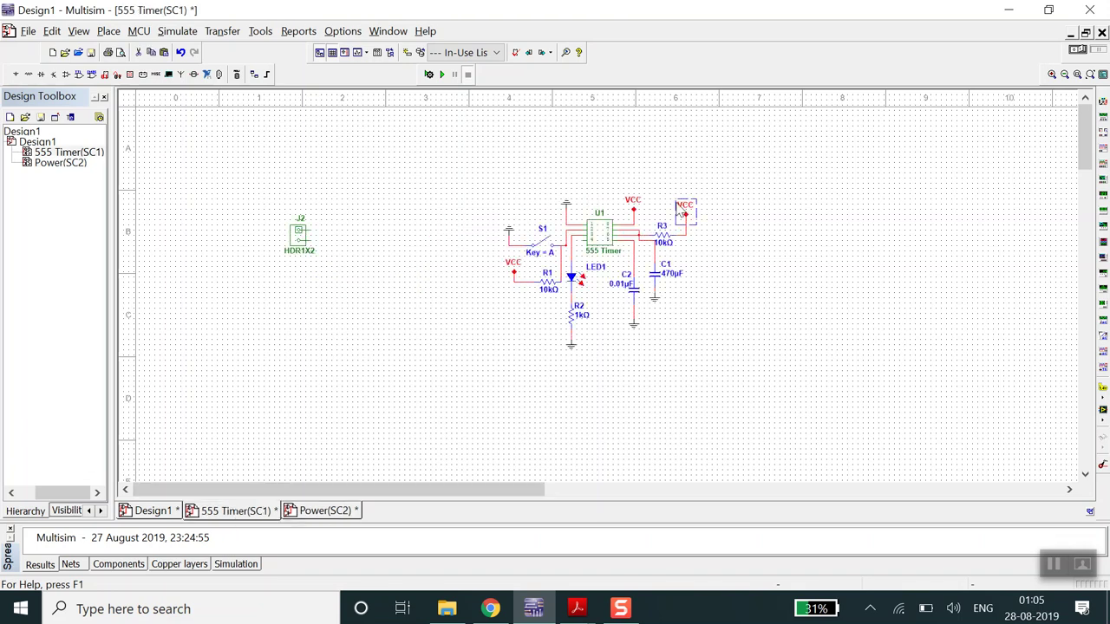
click(662, 182)
click(323, 512)
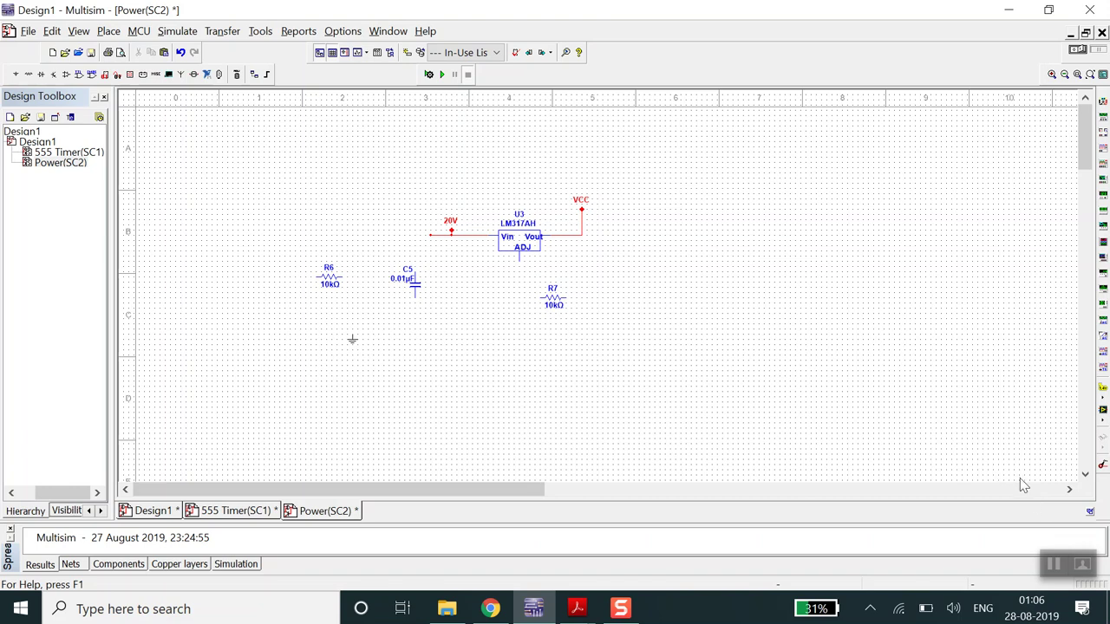
click(1051, 565)
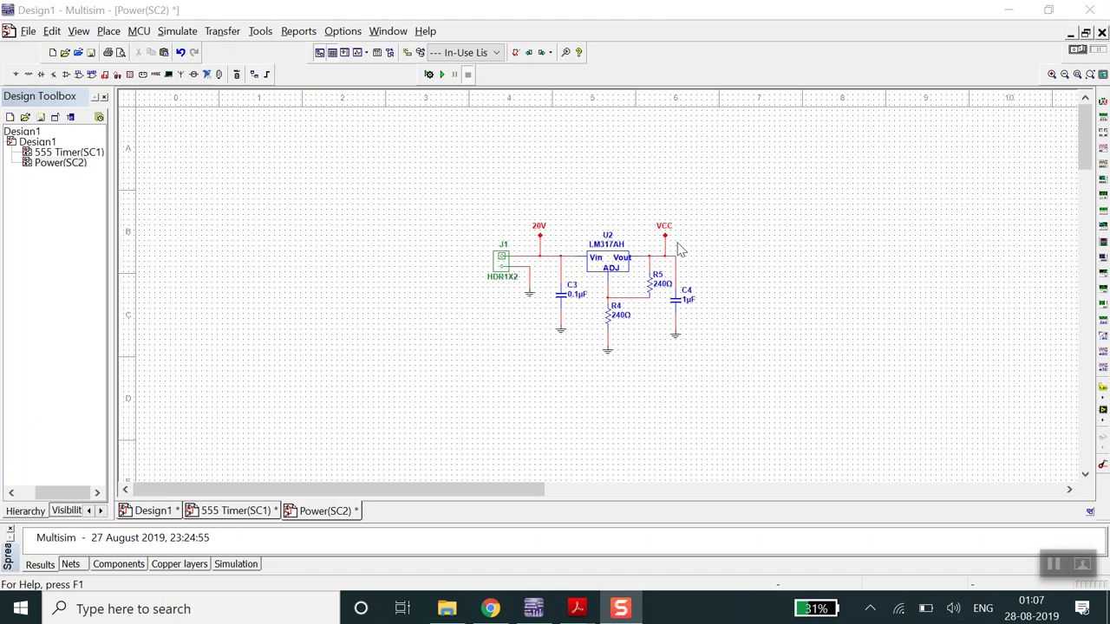
Step: Delete the unconnected HDR1X2 header J2 from the 555 Timer(SC1) sheet
click(234, 512)
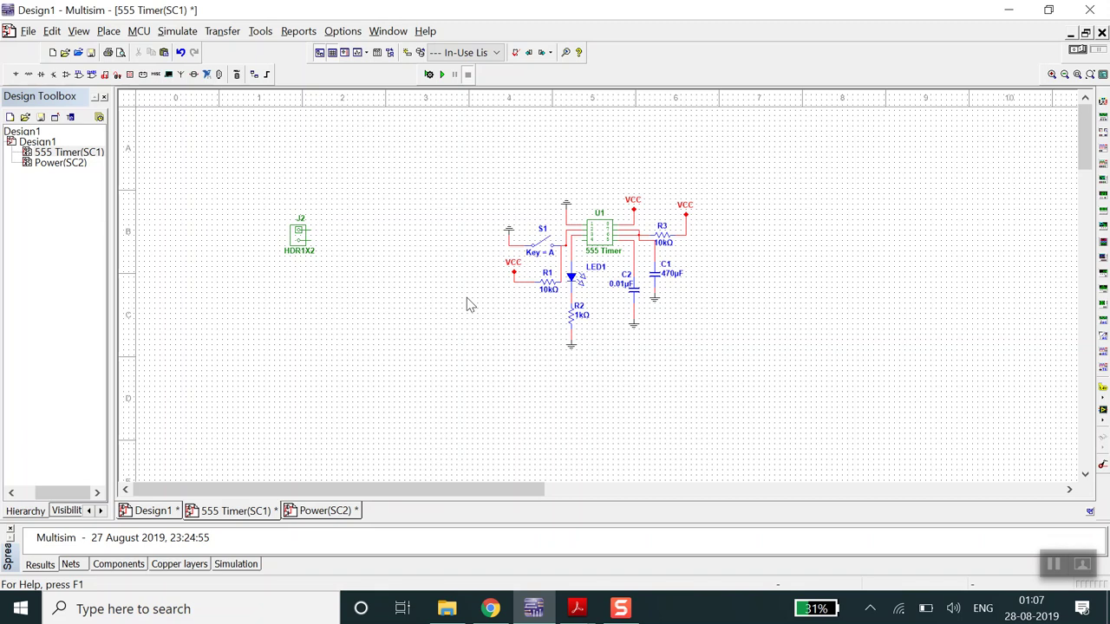
click(303, 234)
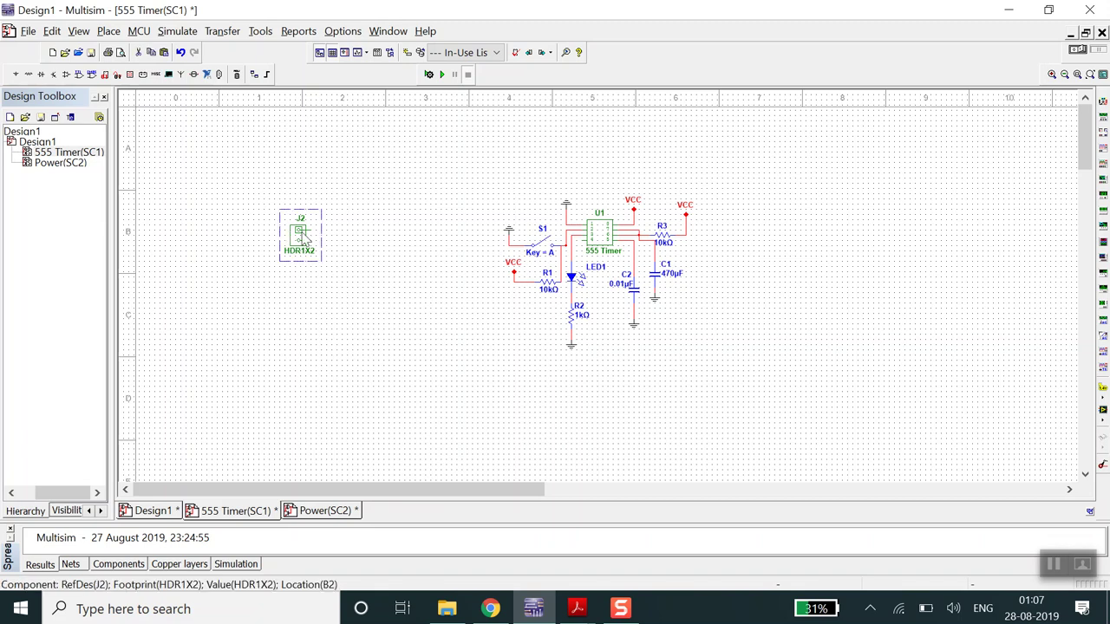
key(Delete)
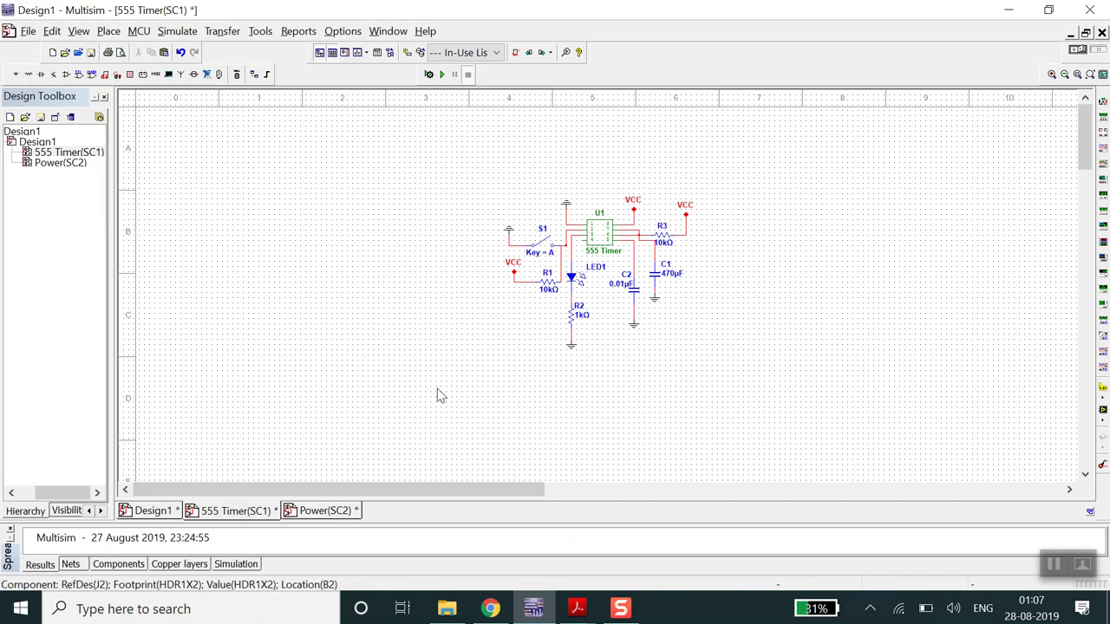
Step: Review the SC1 and SC2 subcircuit blocks on the Design1 sheet along with the circuits on the 555 Timer(SC1) and Power(SC2) sheets
click(338, 512)
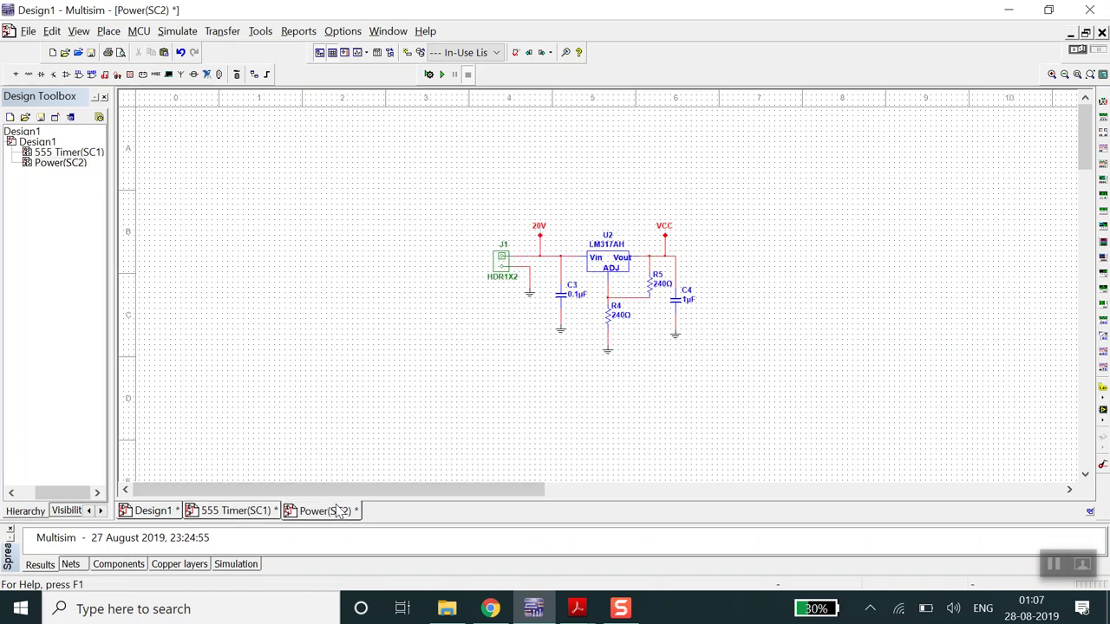
click(235, 512)
click(163, 513)
click(230, 511)
click(156, 514)
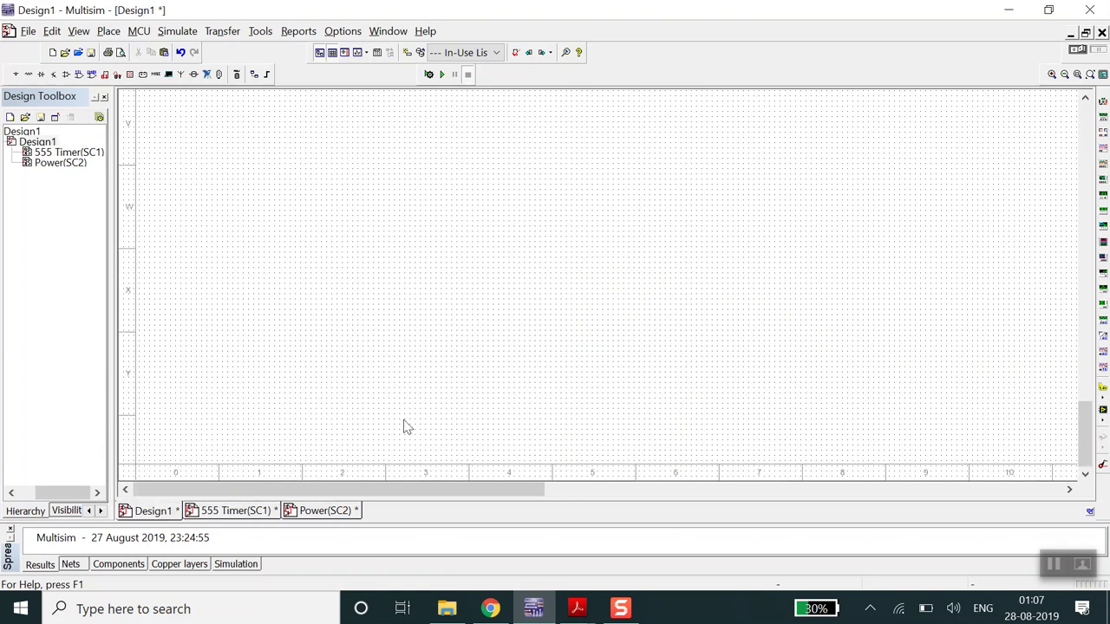
drag(1084, 430, 1082, 138)
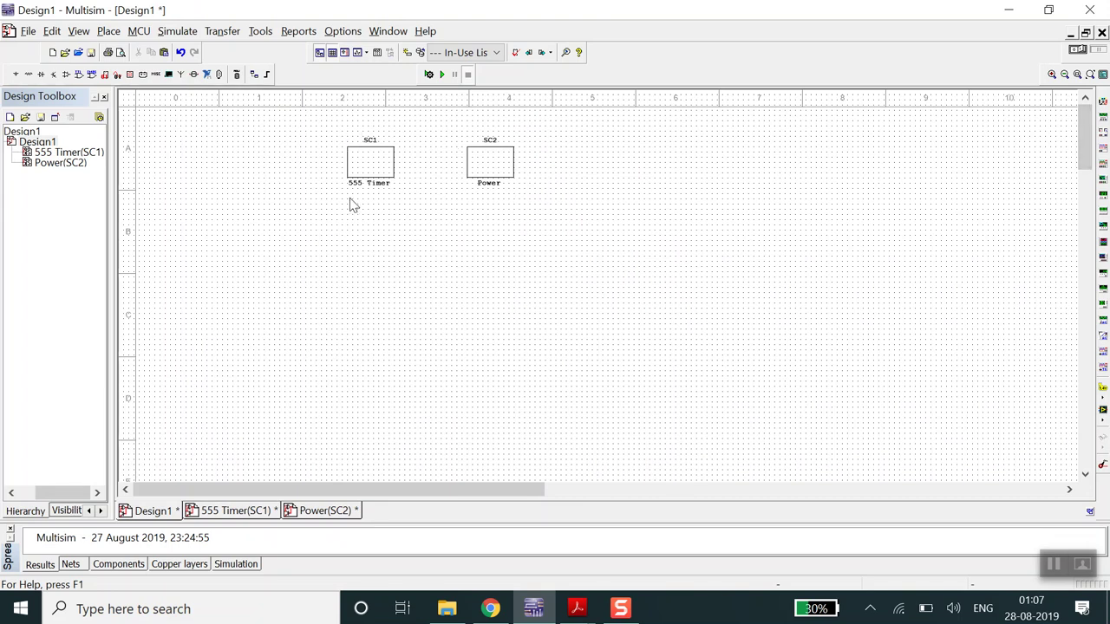
click(374, 169)
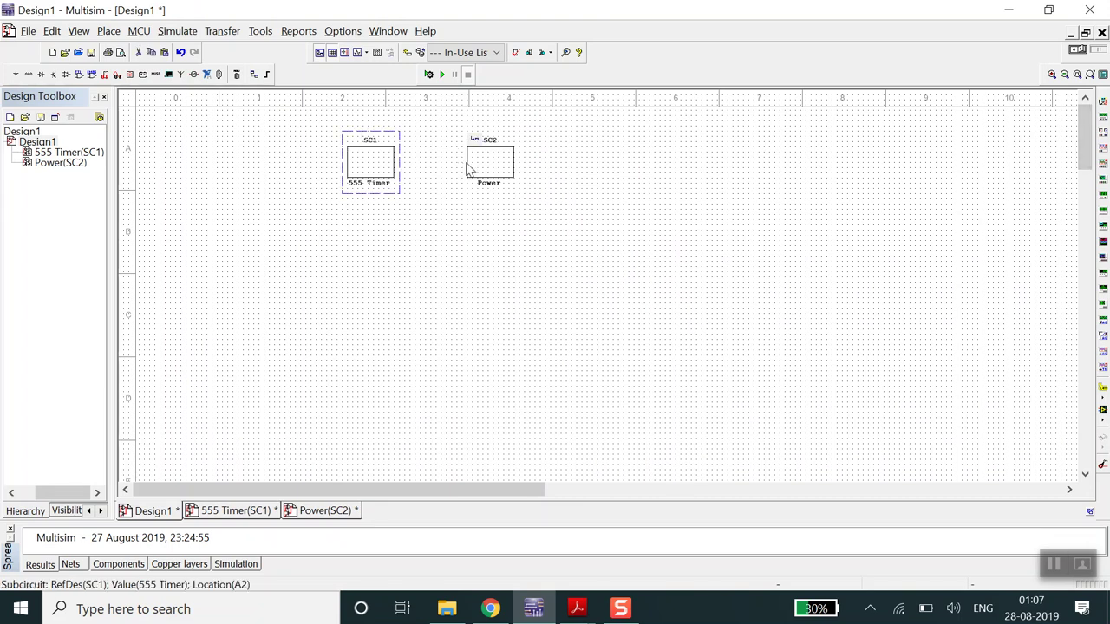
click(496, 170)
click(423, 242)
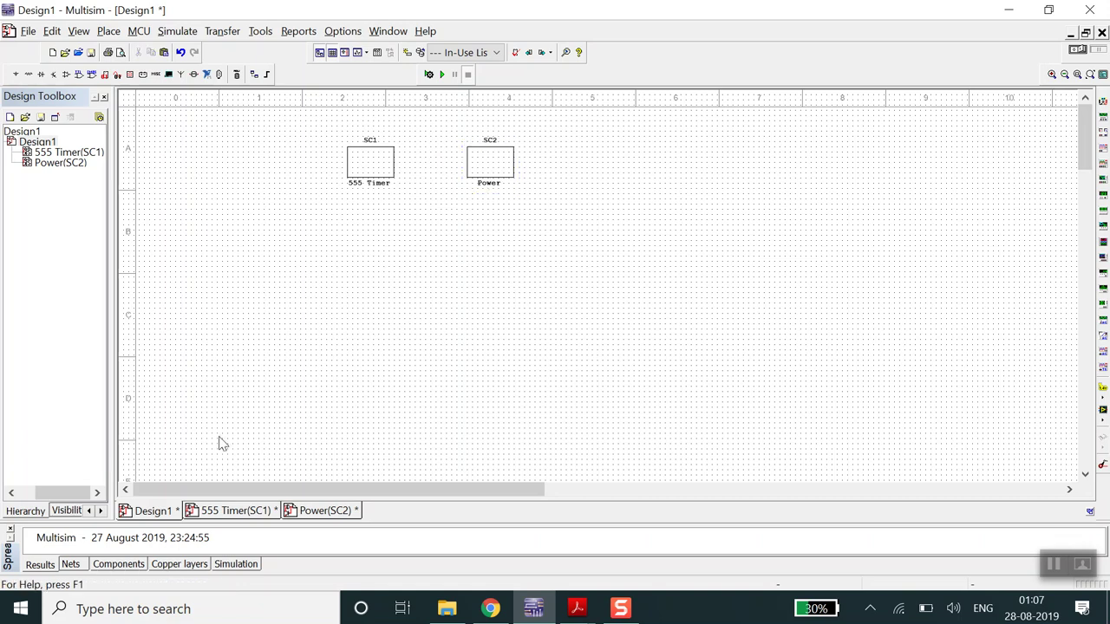
click(226, 510)
click(321, 511)
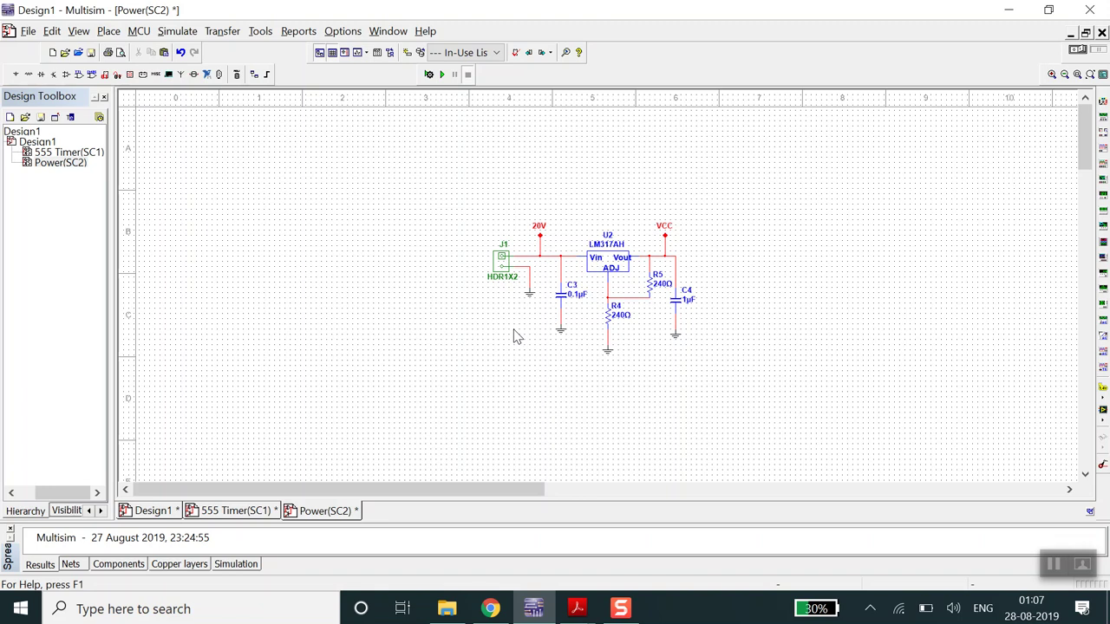
mouse_move(1045, 607)
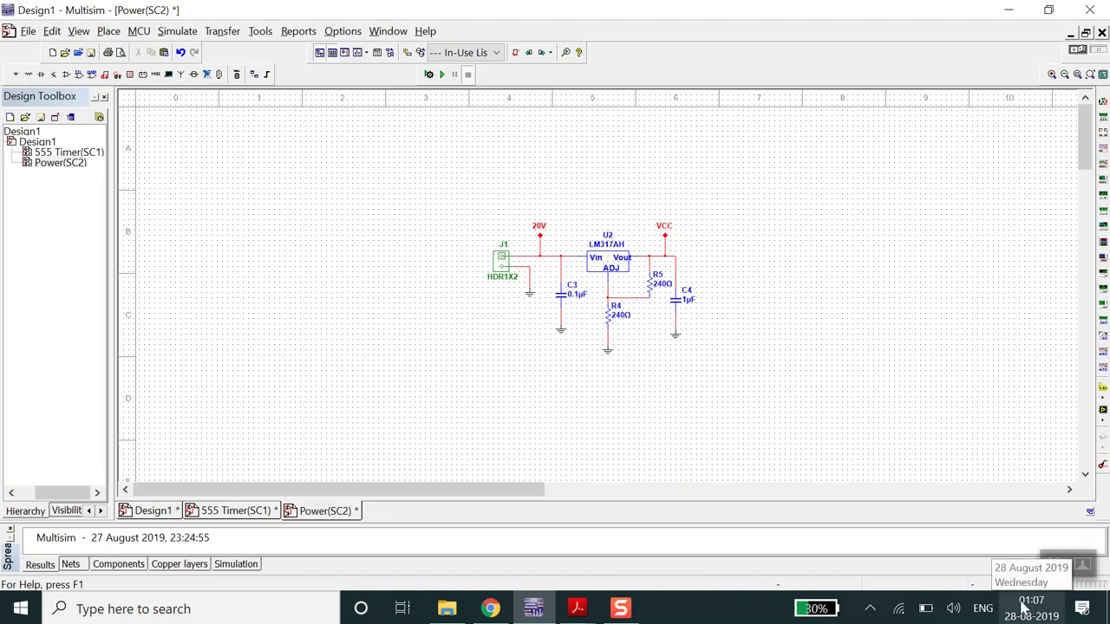